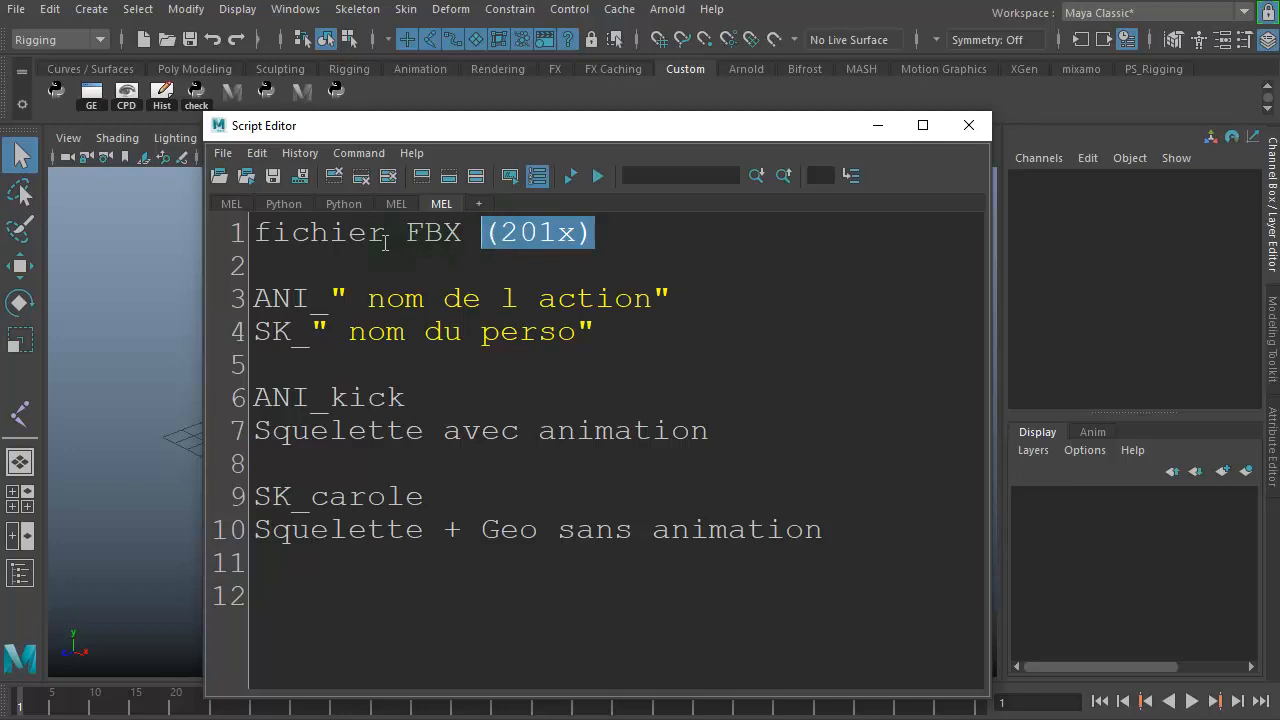
# Review the FBX naming notes in the Script Editor, covering the 201x version and the ANI_ and SK_ prefixes
pyautogui.click(601, 262)
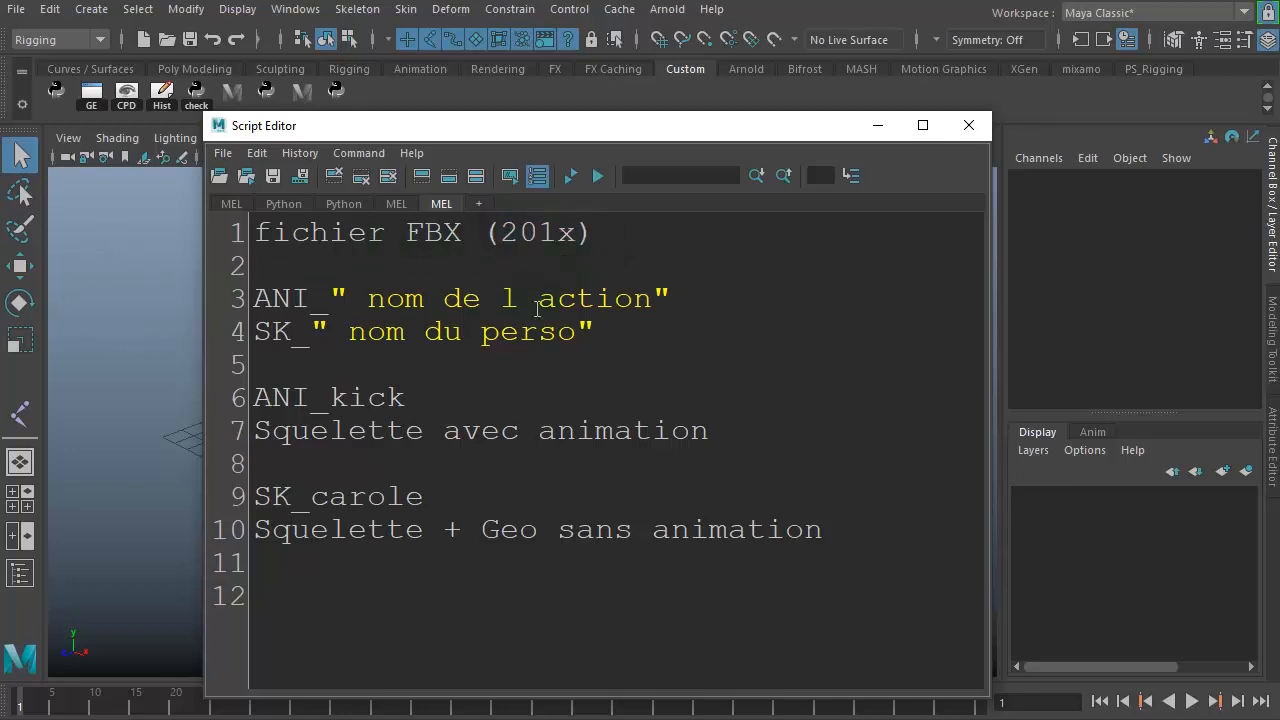
pyautogui.moveTo(592, 233); pyautogui.dragTo(491, 233)
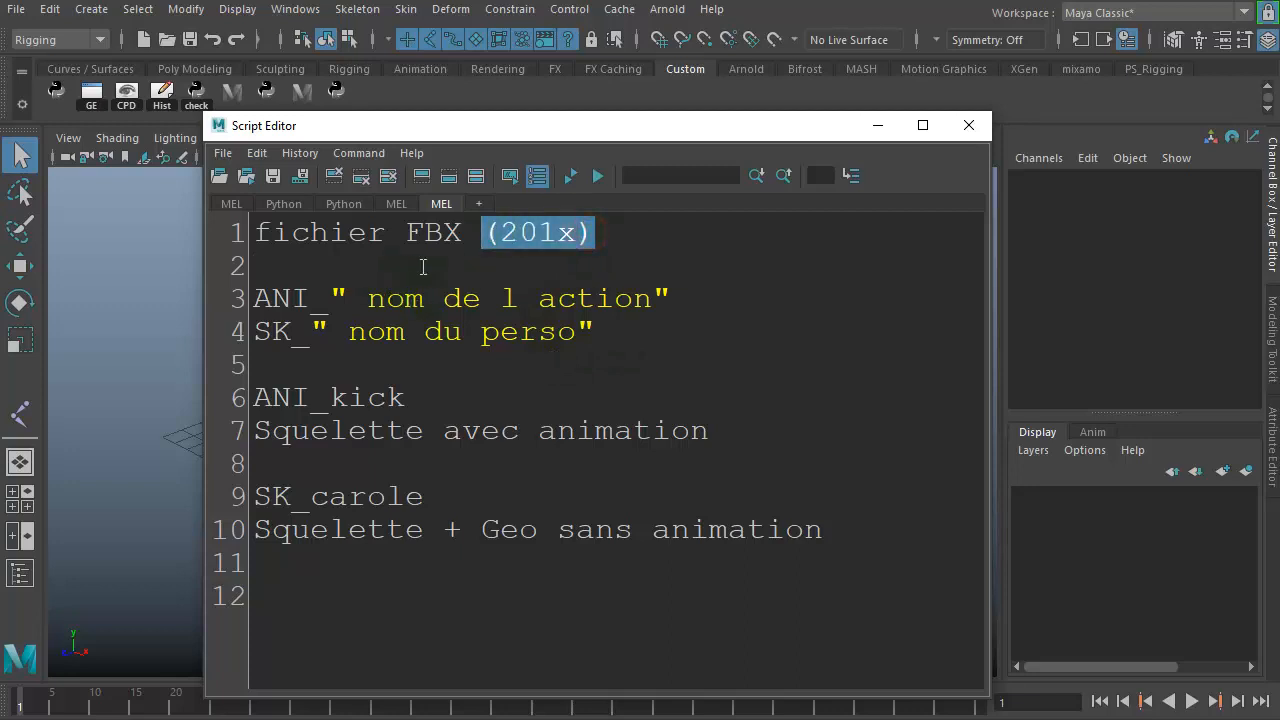
pyautogui.click(540, 406)
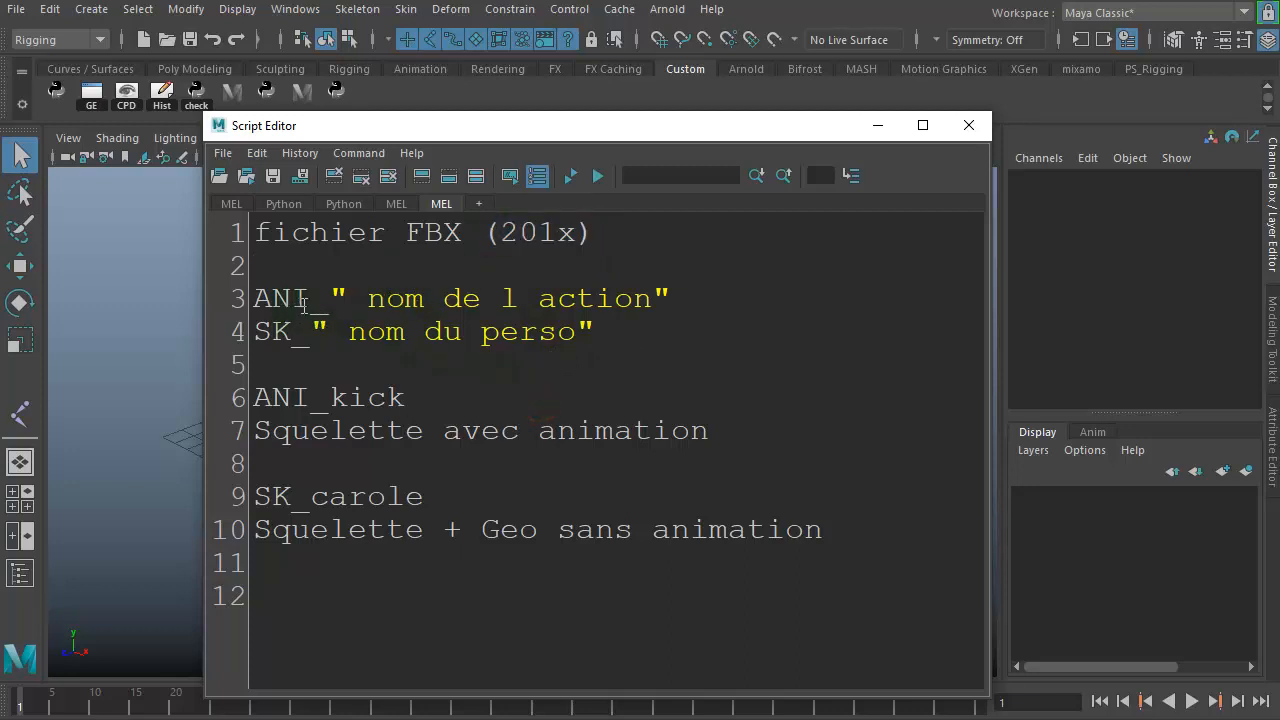
pyautogui.moveTo(315, 298); pyautogui.dragTo(255, 298)
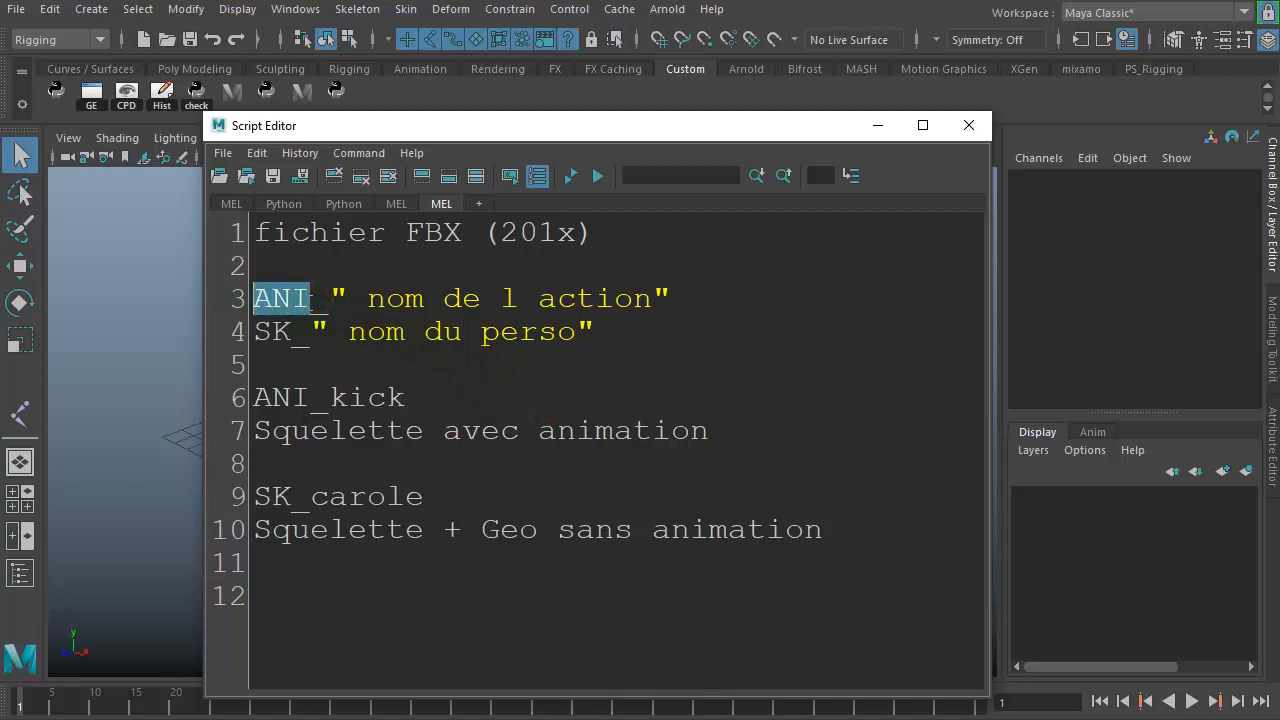
pyautogui.click(654, 389)
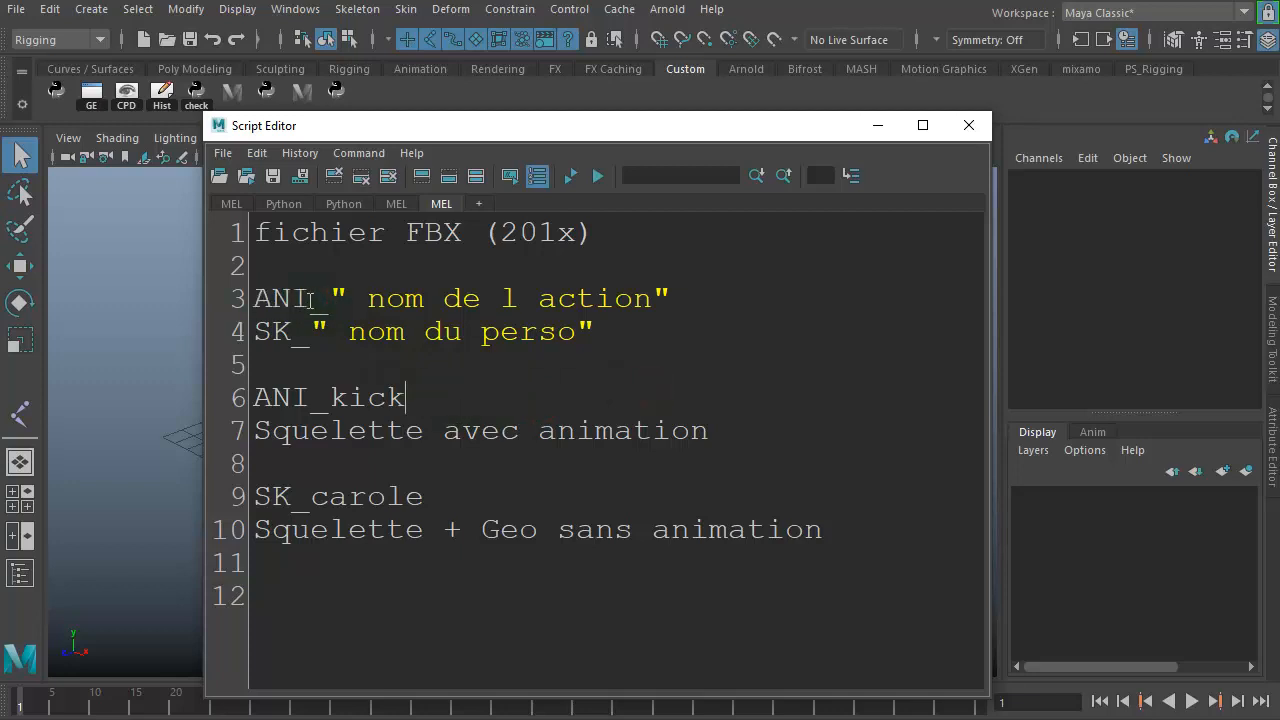
pyautogui.moveTo(312, 298); pyautogui.dragTo(657, 325)
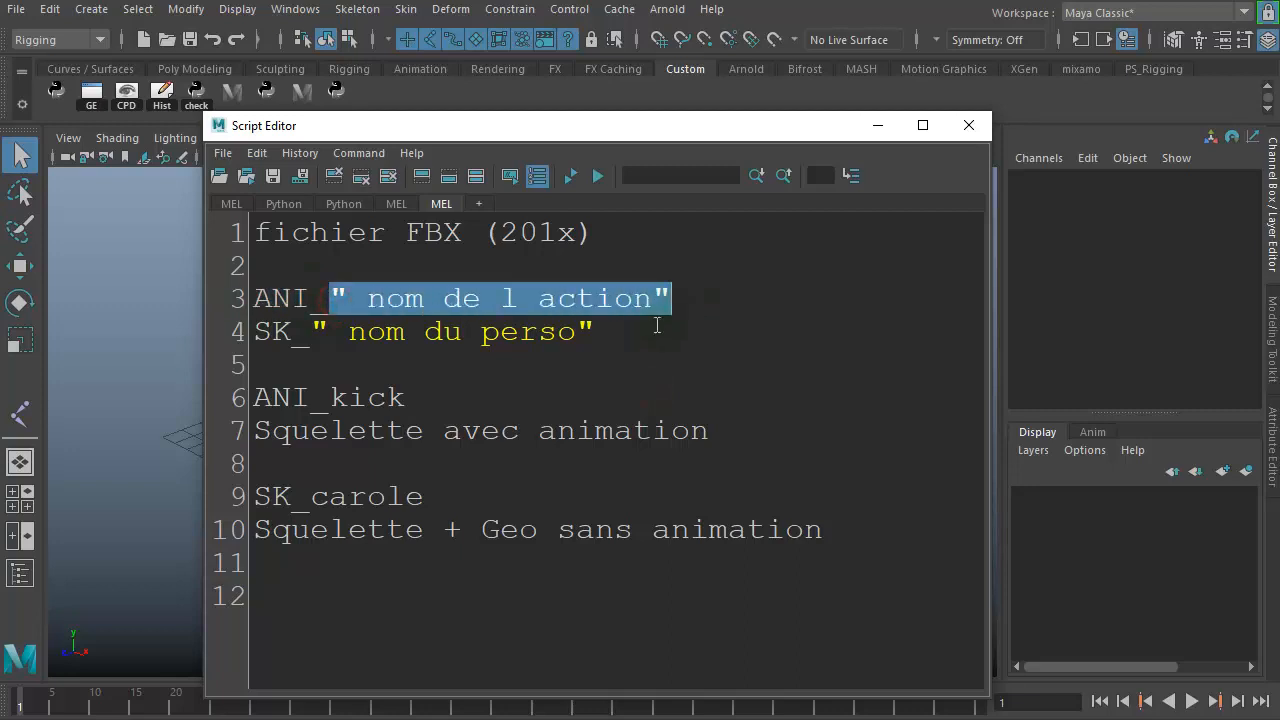
pyautogui.click(343, 358)
pyautogui.moveTo(309, 332); pyautogui.dragTo(252, 334)
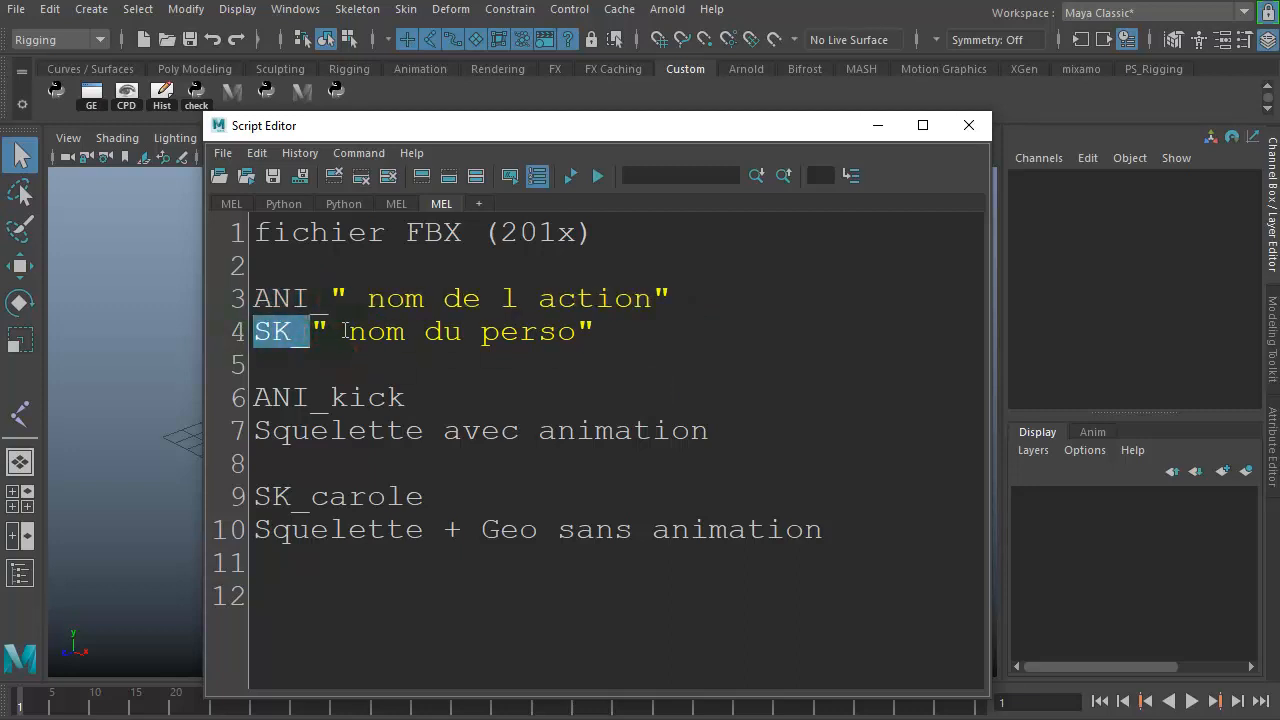
pyautogui.click(600, 340)
pyautogui.moveTo(323, 299); pyautogui.dragTo(252, 299)
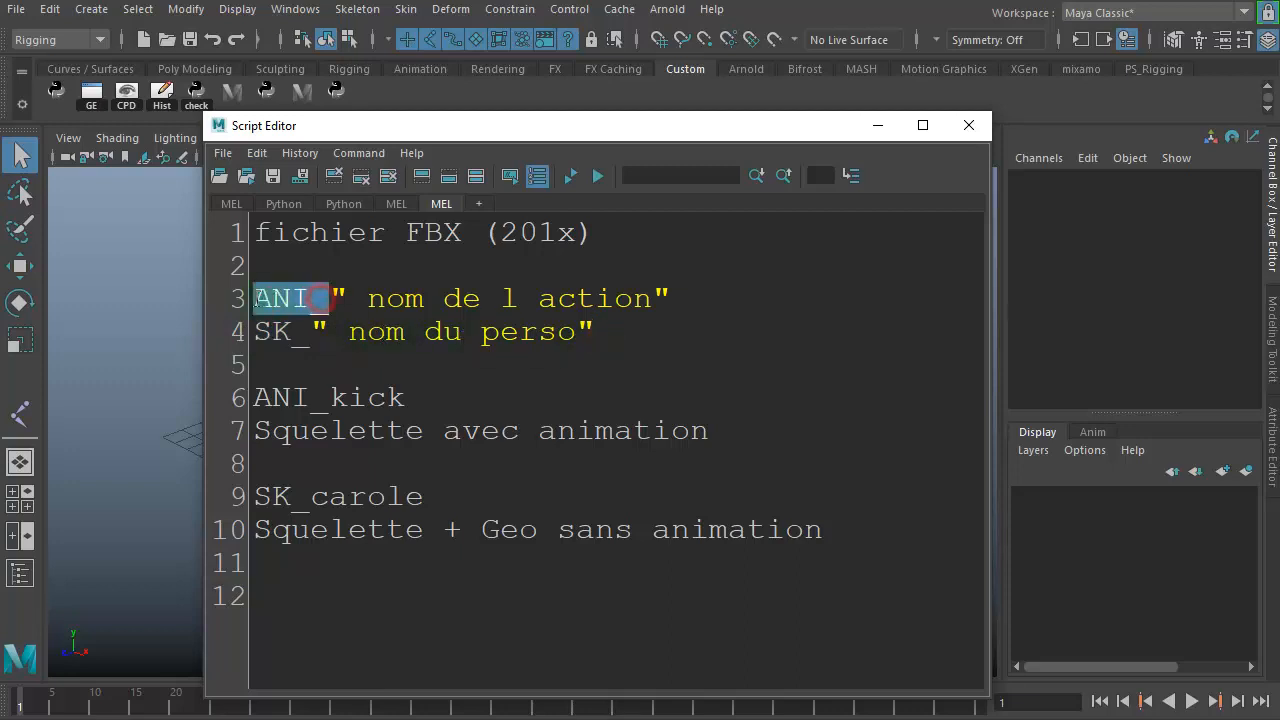
pyautogui.moveTo(307, 333); pyautogui.dragTo(252, 334)
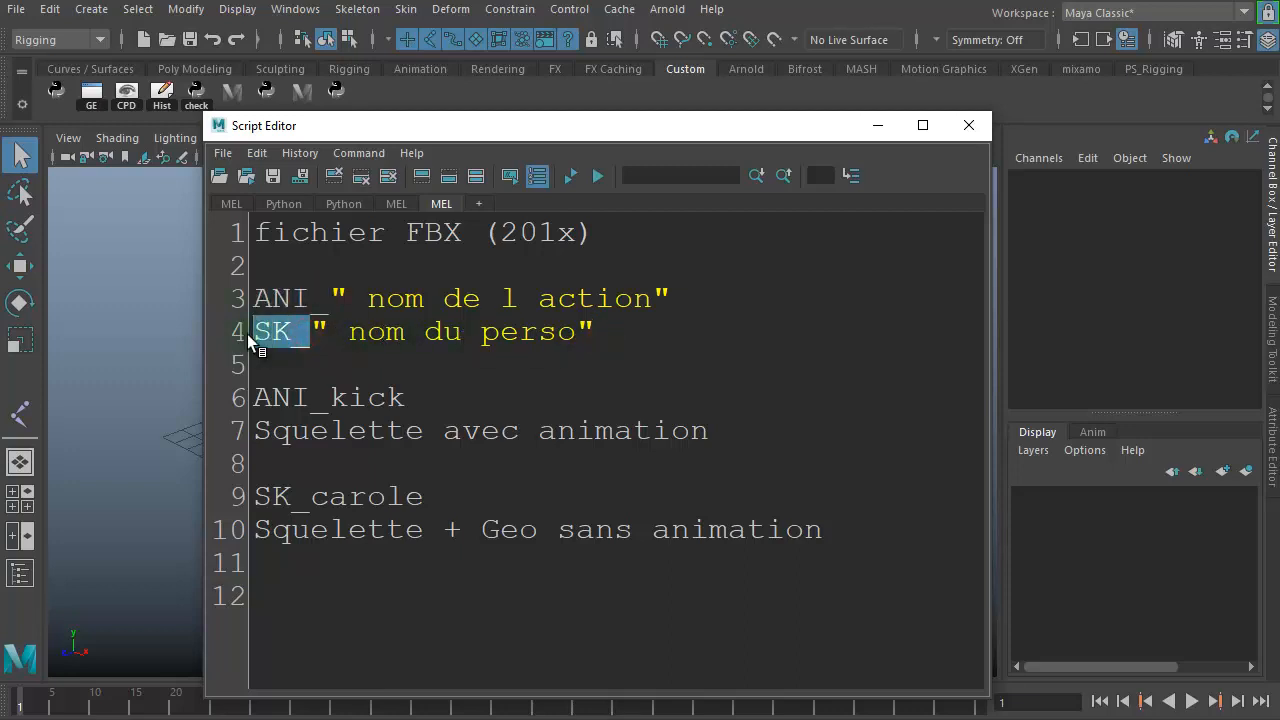
pyautogui.click(562, 370)
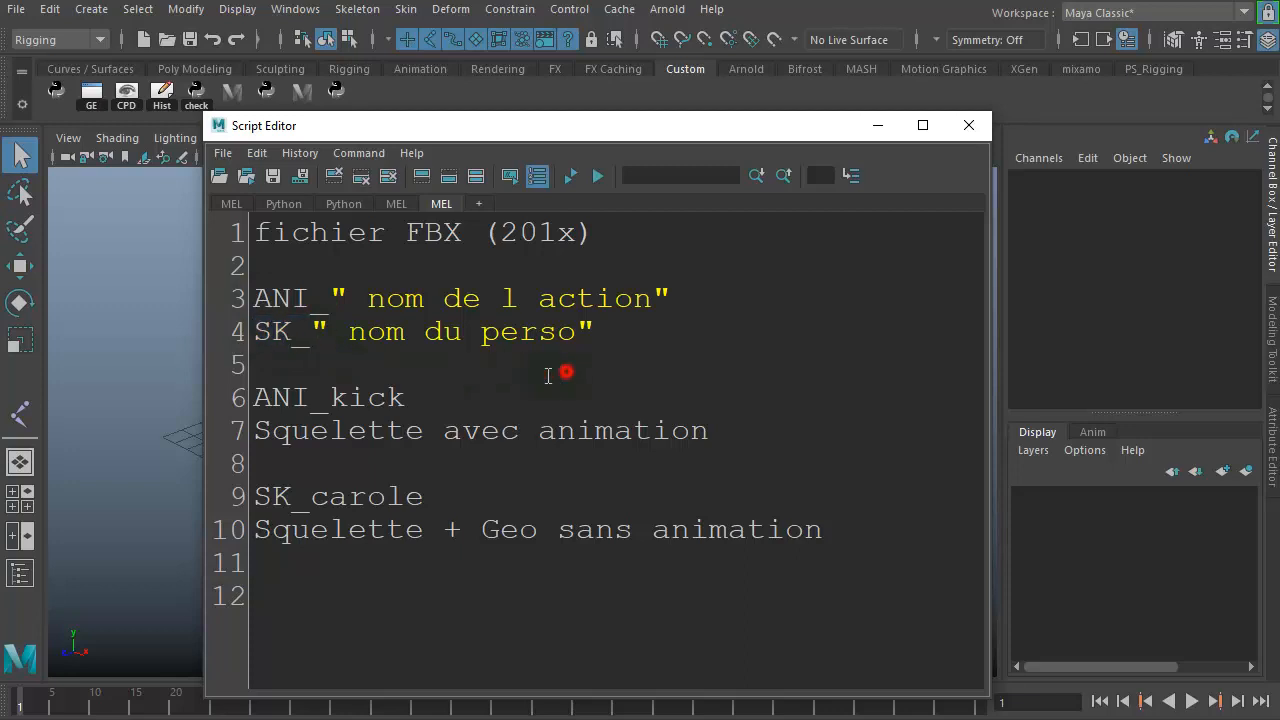
# Review the ANI_kick and SK_carole content examples in the notes and move the Script Editor off the viewport
pyautogui.moveTo(403, 398)
pyautogui.mouseDown()
pyautogui.moveTo(254, 398)
pyautogui.moveTo(283, 435)
pyautogui.moveTo(697, 432)
pyautogui.mouseUp()
pyautogui.click(443, 395)
pyautogui.click(388, 478)
pyautogui.moveTo(421, 495); pyautogui.dragTo(243, 497)
pyautogui.click(350, 557)
pyautogui.moveTo(400, 528); pyautogui.dragTo(352, 529)
pyautogui.click(474, 594)
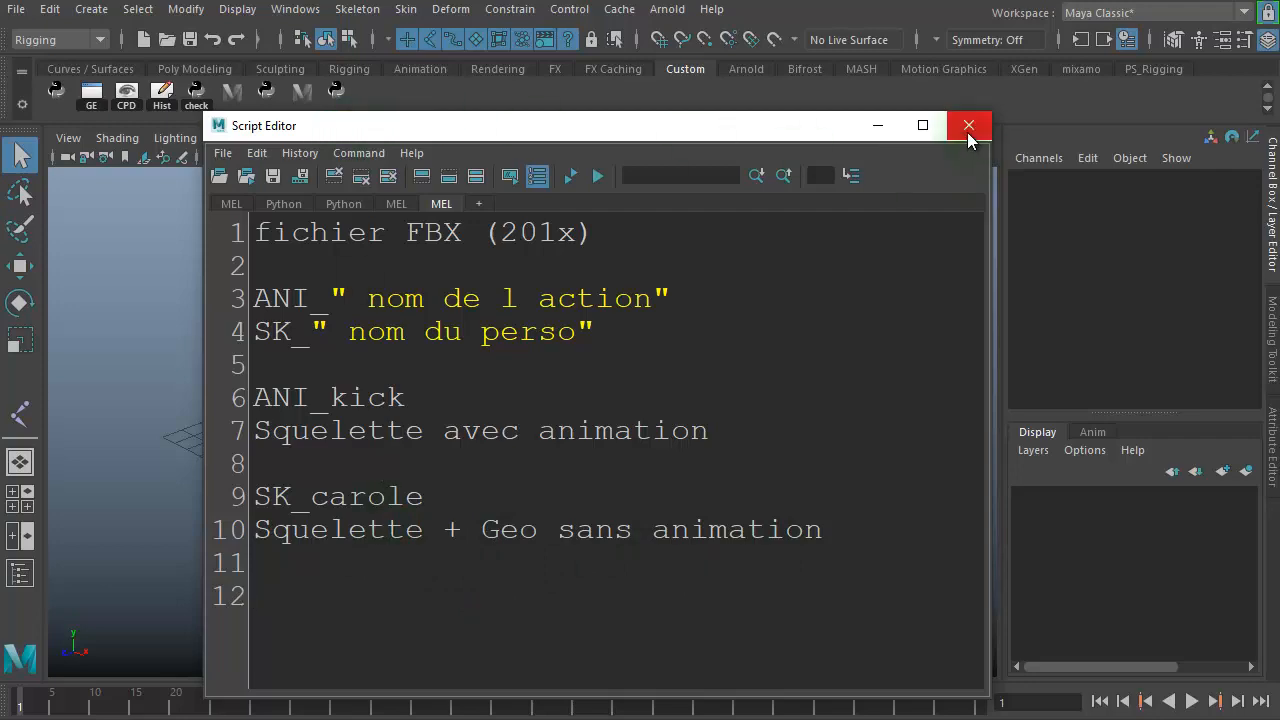
pyautogui.moveTo(820, 130); pyautogui.dragTo(1279, 318)
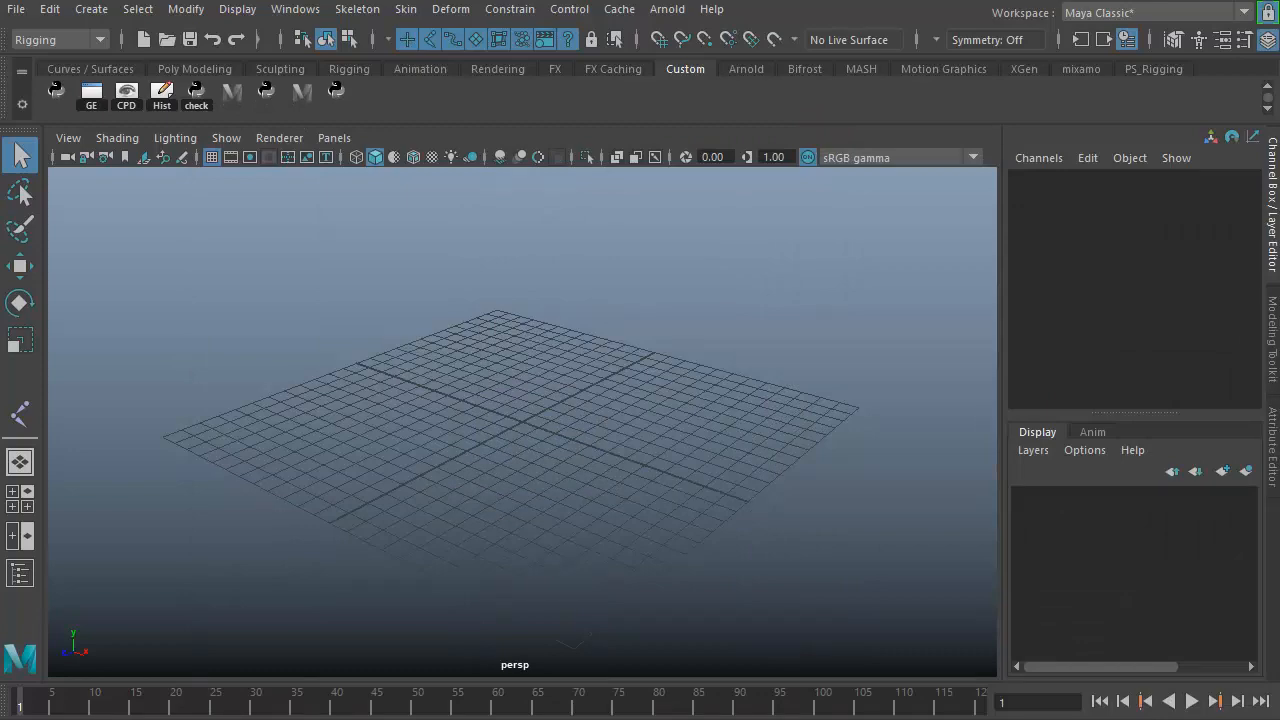
# Switch to File Explorer and examine the Action_15, carole_rig and New_carole_rig files in the scenes folder
pyautogui.moveTo(1279, 106); pyautogui.dragTo(548, 137)
pyautogui.click(507, 482)
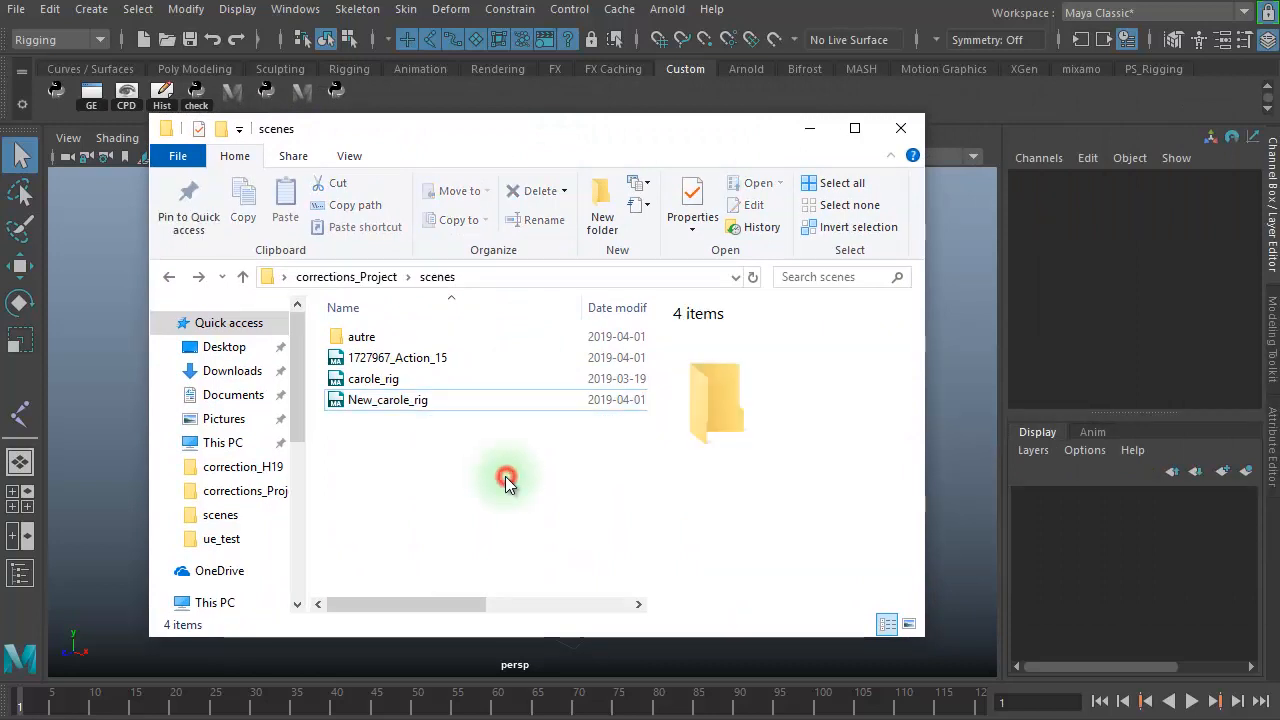
pyautogui.click(420, 363)
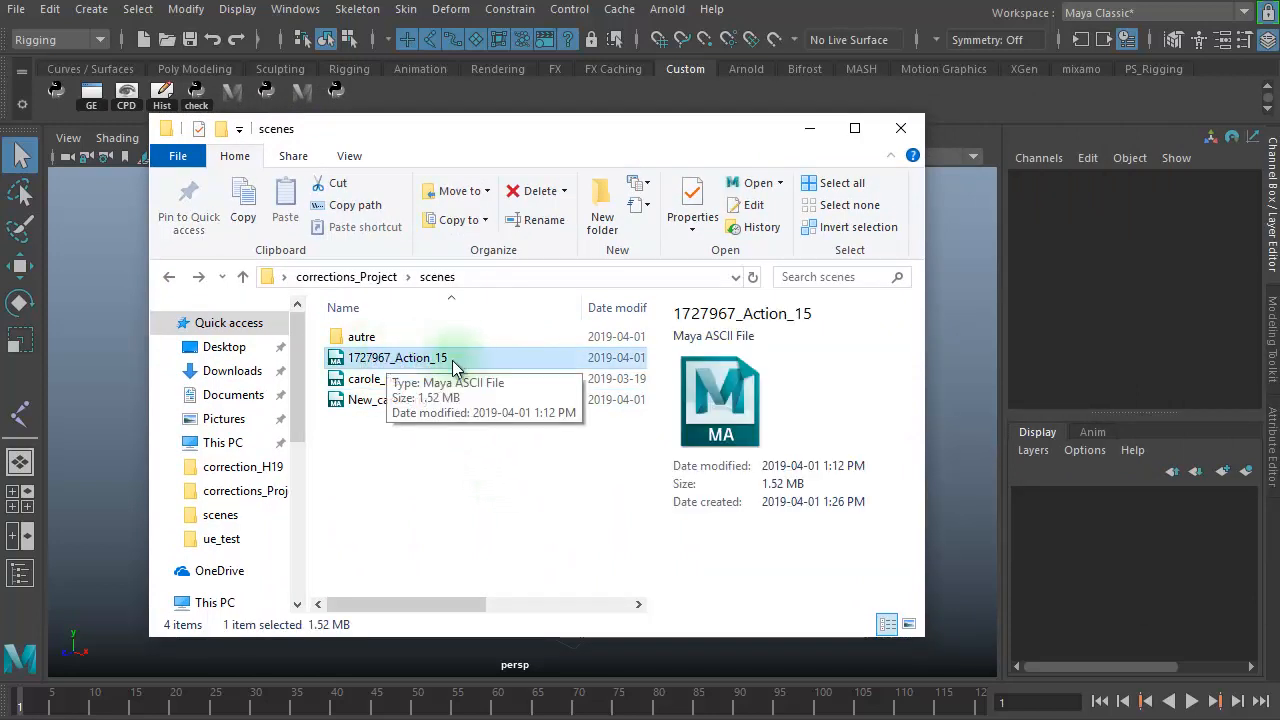
pyautogui.click(393, 381)
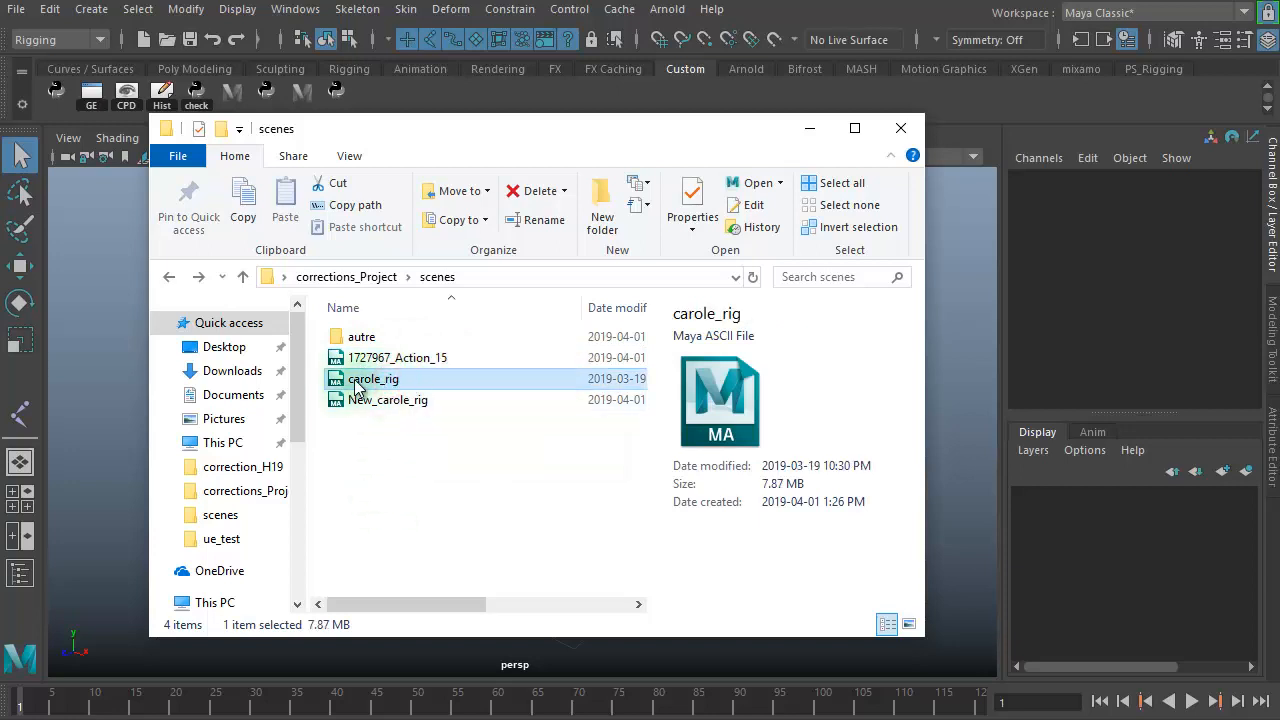
pyautogui.click(437, 497)
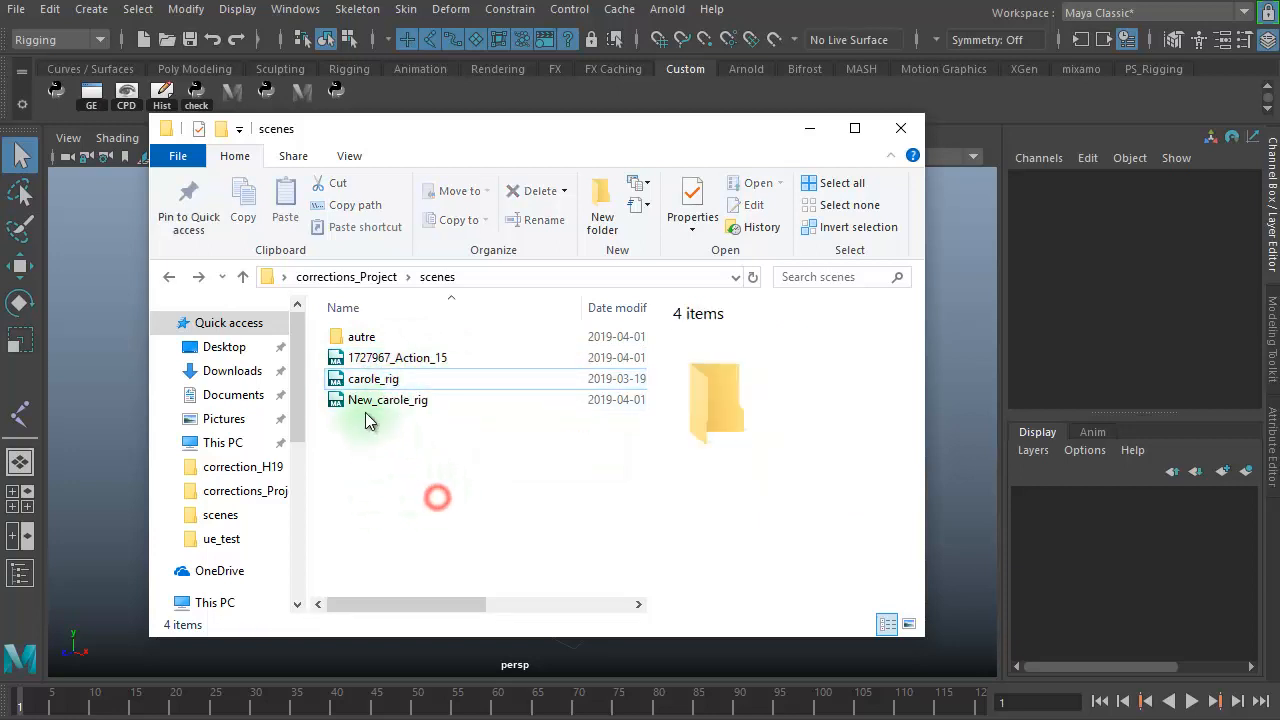
pyautogui.click(372, 403)
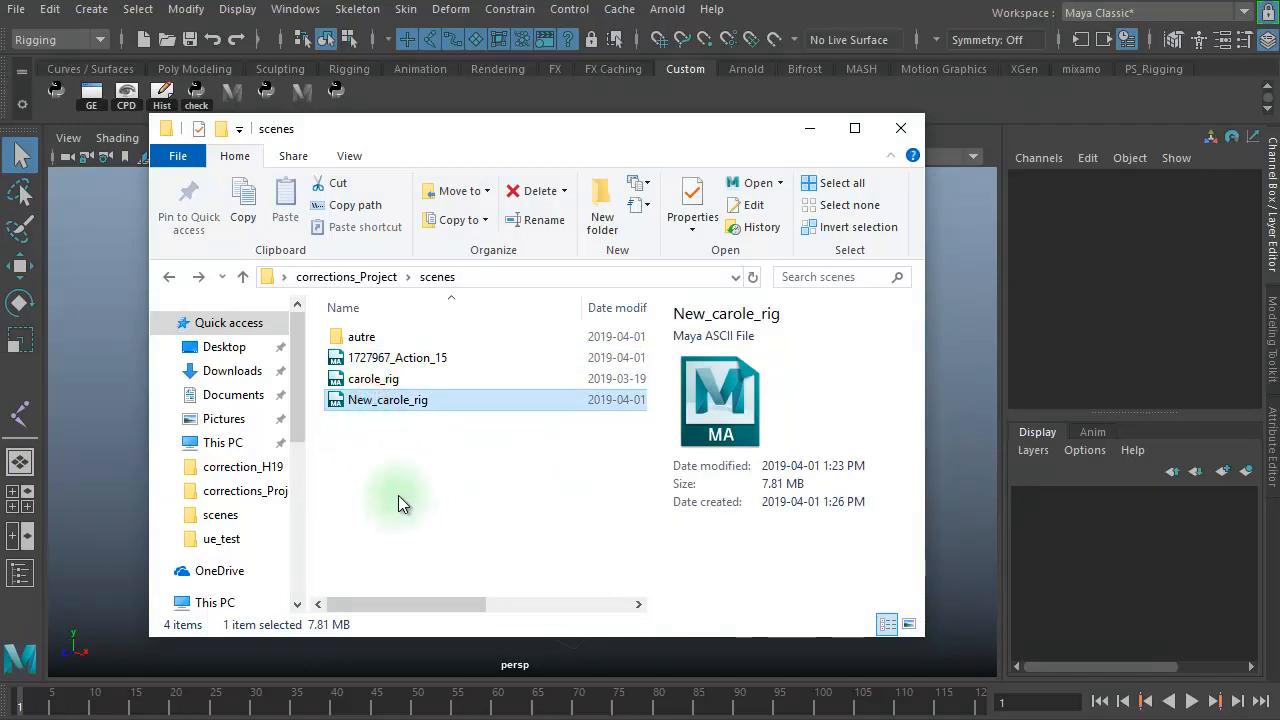
pyautogui.click(393, 382)
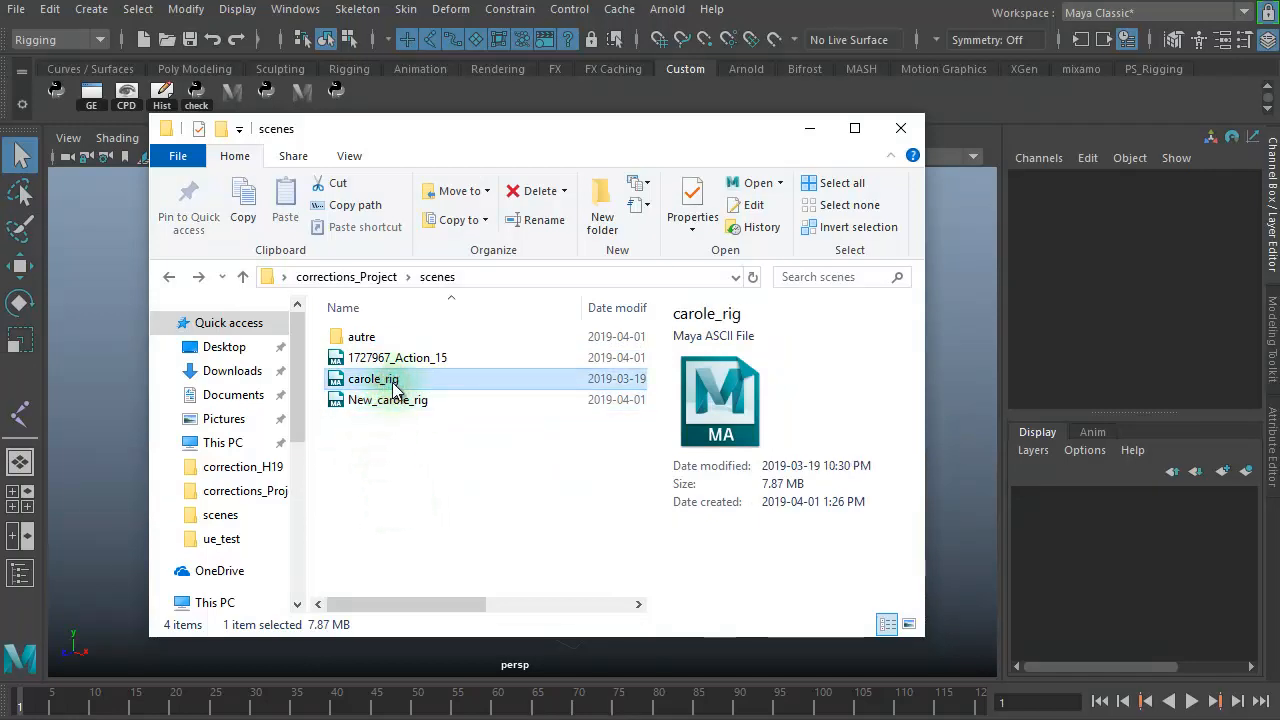
pyautogui.click(398, 360)
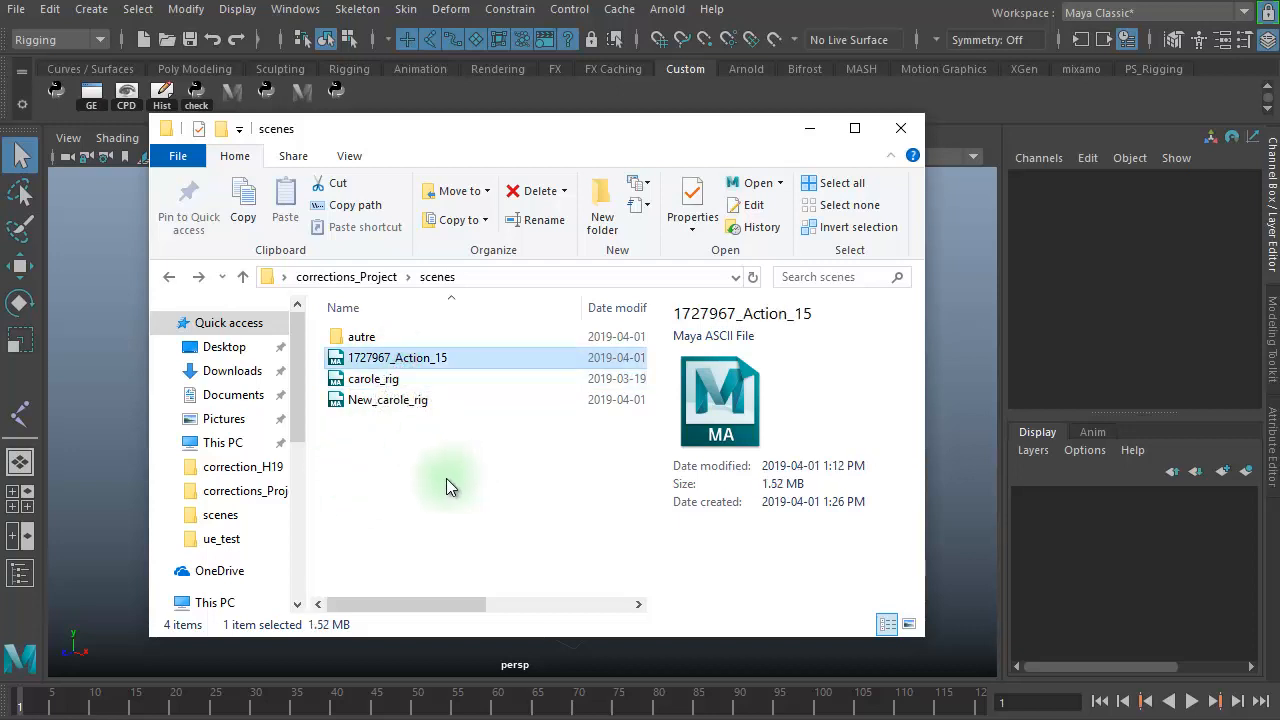
pyautogui.moveTo(450, 135); pyautogui.dragTo(1279, 190)
# Switch to Maya and open the Action_15 scene from the project's scenes folder, continuing past the student version notice
pyautogui.click(681, 375)
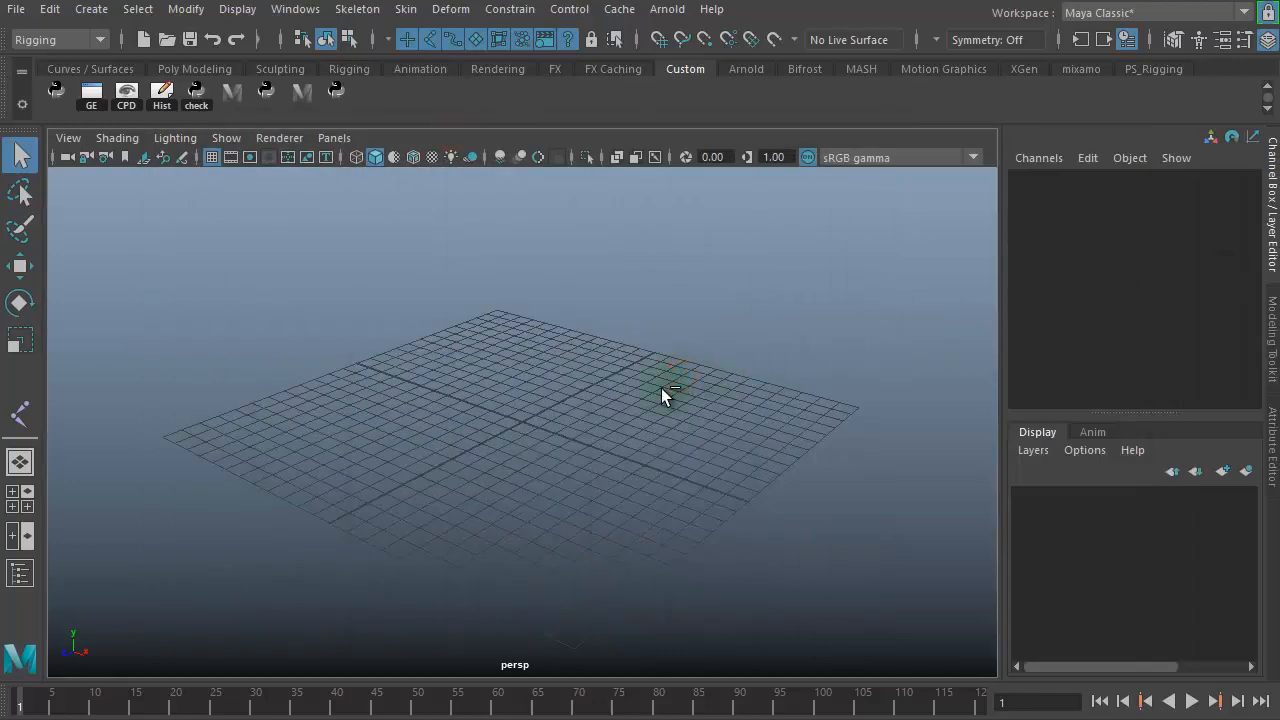
pyautogui.hotkey('ctrl', 'o')
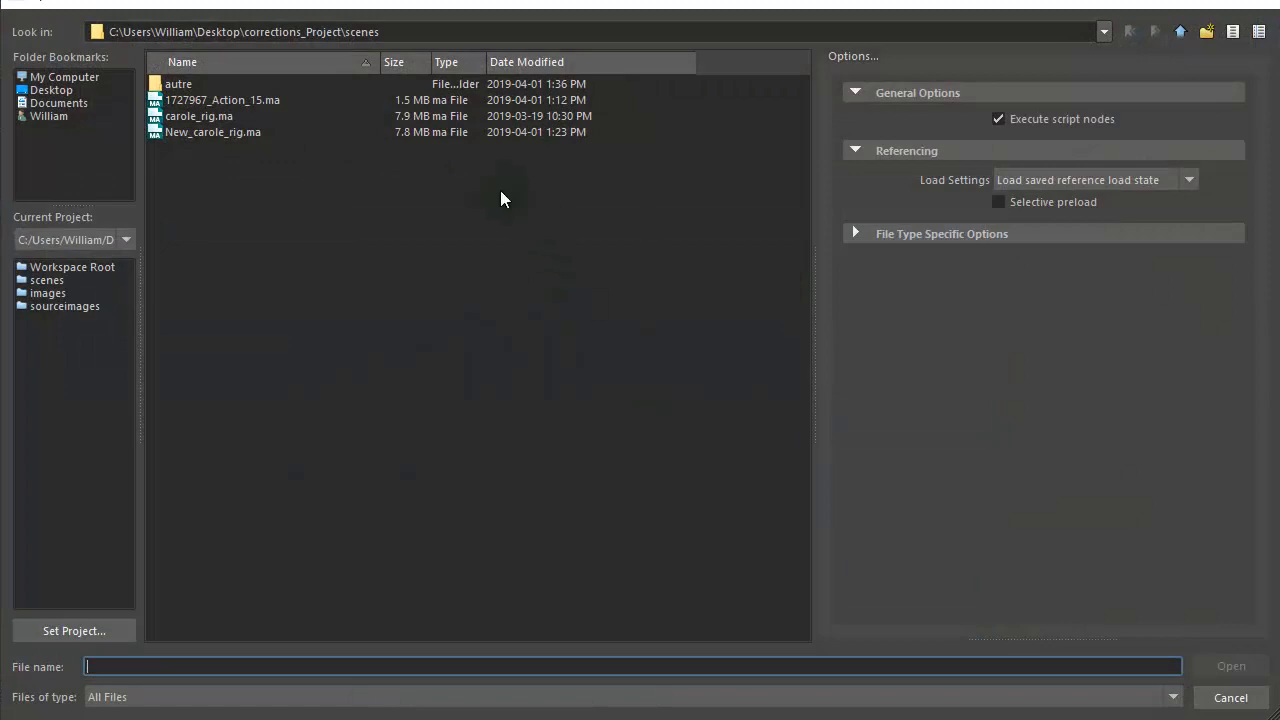
pyautogui.click(240, 100)
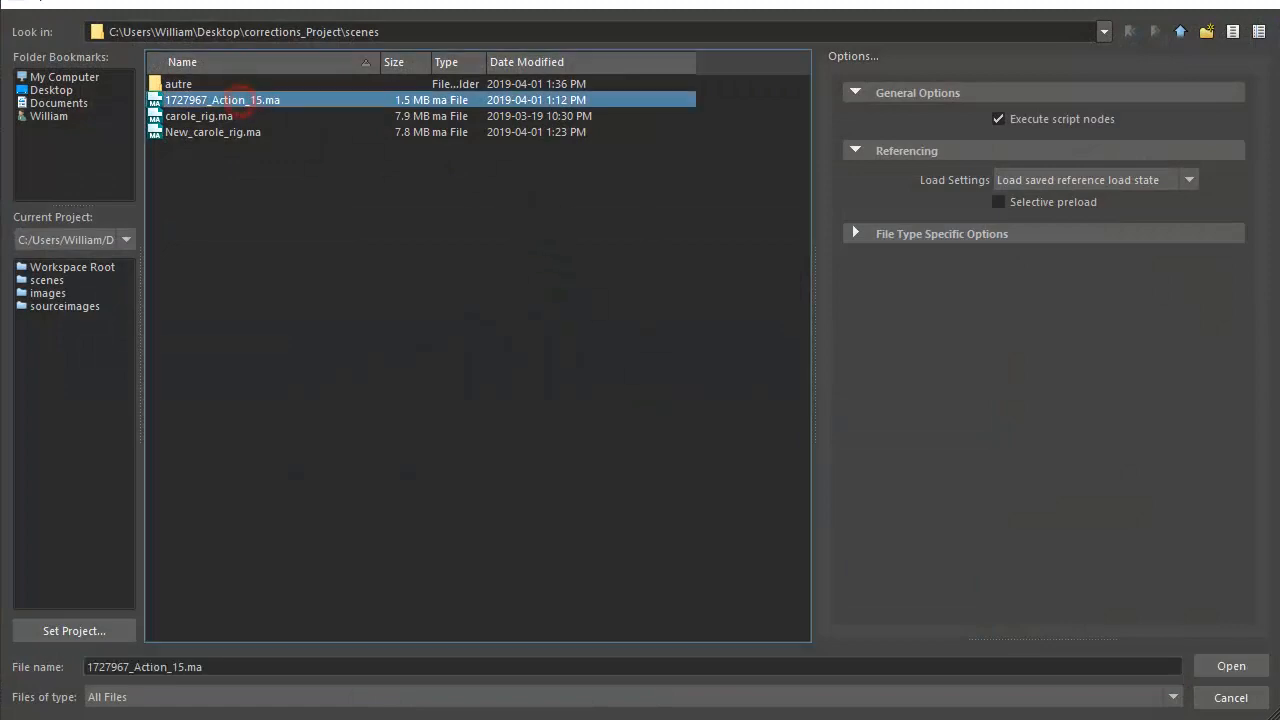
pyautogui.click(1231, 666)
pyautogui.click(650, 397)
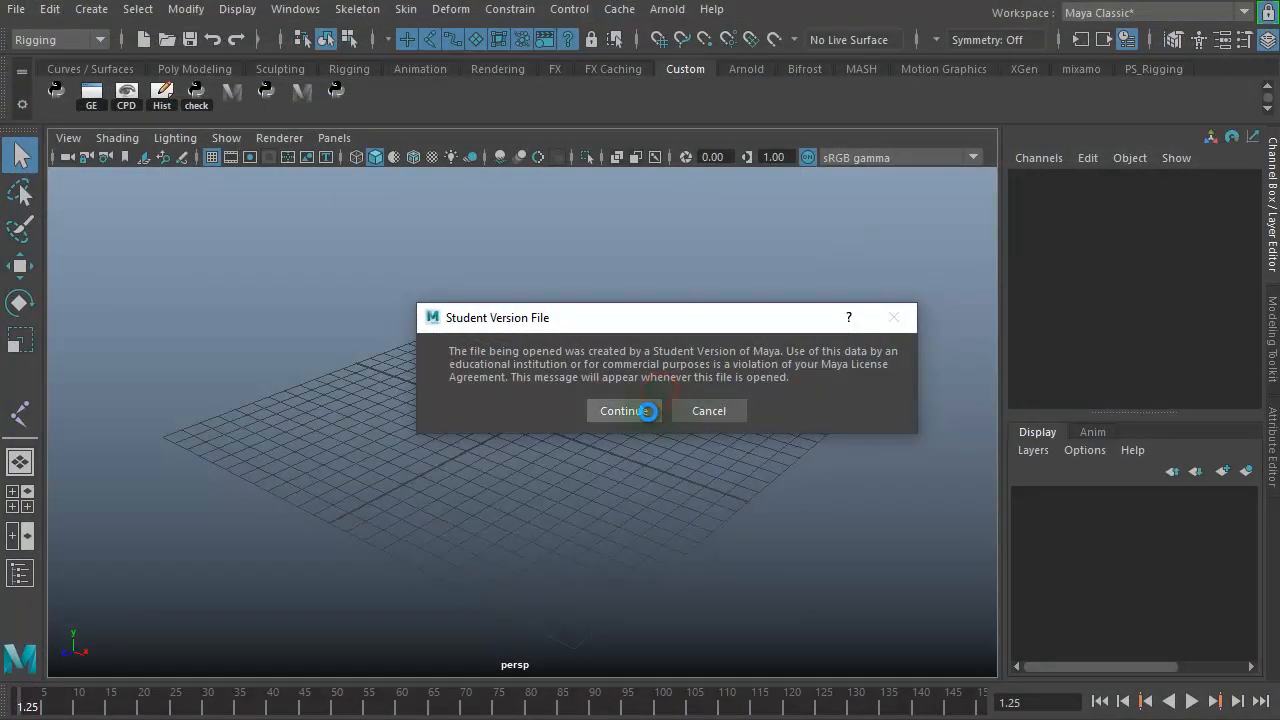
pyautogui.click(626, 412)
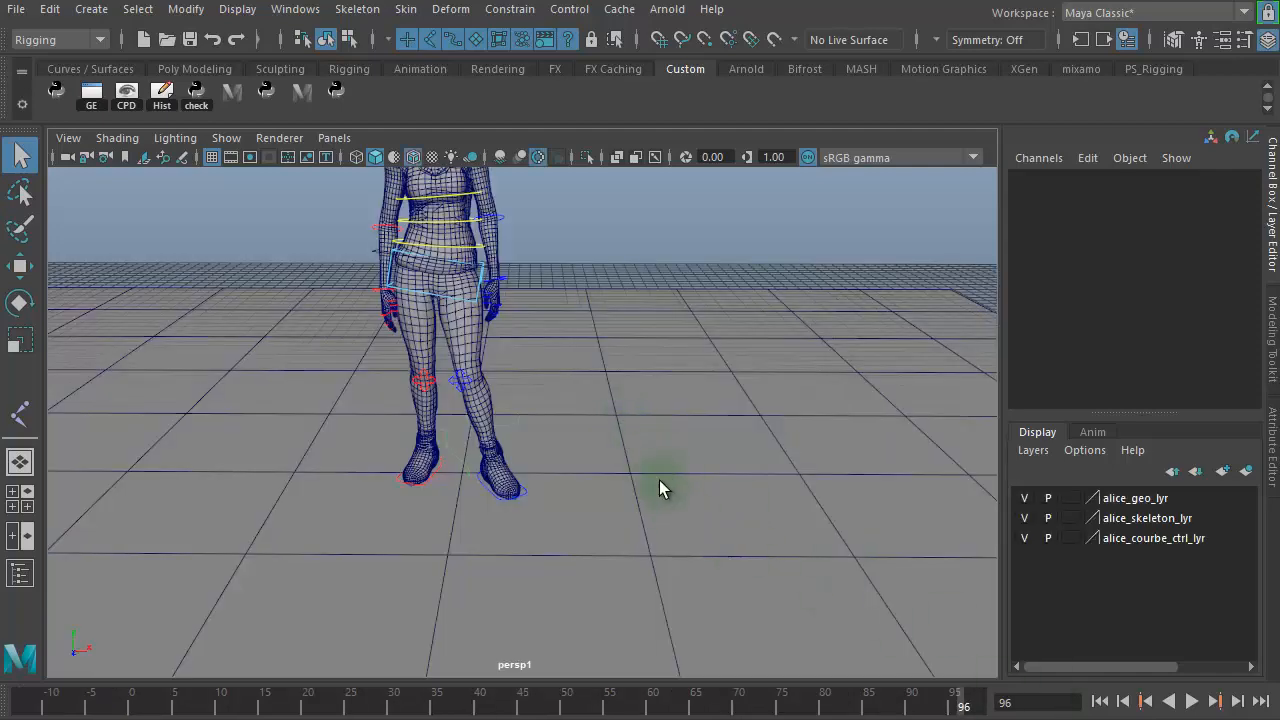
# Play back the character's full-body animation and scrub through its frames to check the action
pyautogui.keyDown('alt'); pyautogui.moveTo(654, 468); pyautogui.dragTo(551, 450, button='right'); pyautogui.keyUp('alt')
pyautogui.keyDown('alt'); pyautogui.moveTo(551, 450); pyautogui.dragTo(532, 515, button='middle'); pyautogui.keyUp('alt')
pyautogui.keyDown('alt'); pyautogui.moveTo(536, 510); pyautogui.dragTo(640, 536); pyautogui.keyUp('alt')
pyautogui.click(1190, 702)
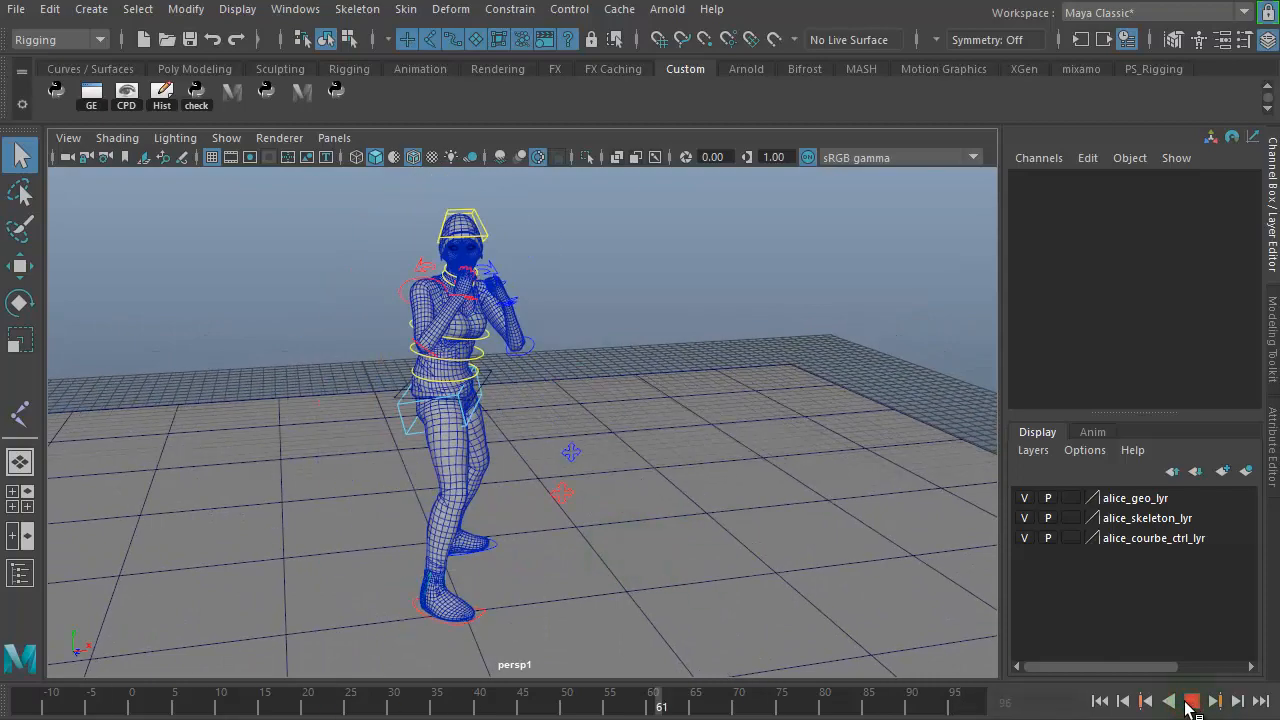
pyautogui.click(1190, 702)
pyautogui.moveTo(492, 688); pyautogui.dragTo(652, 716)
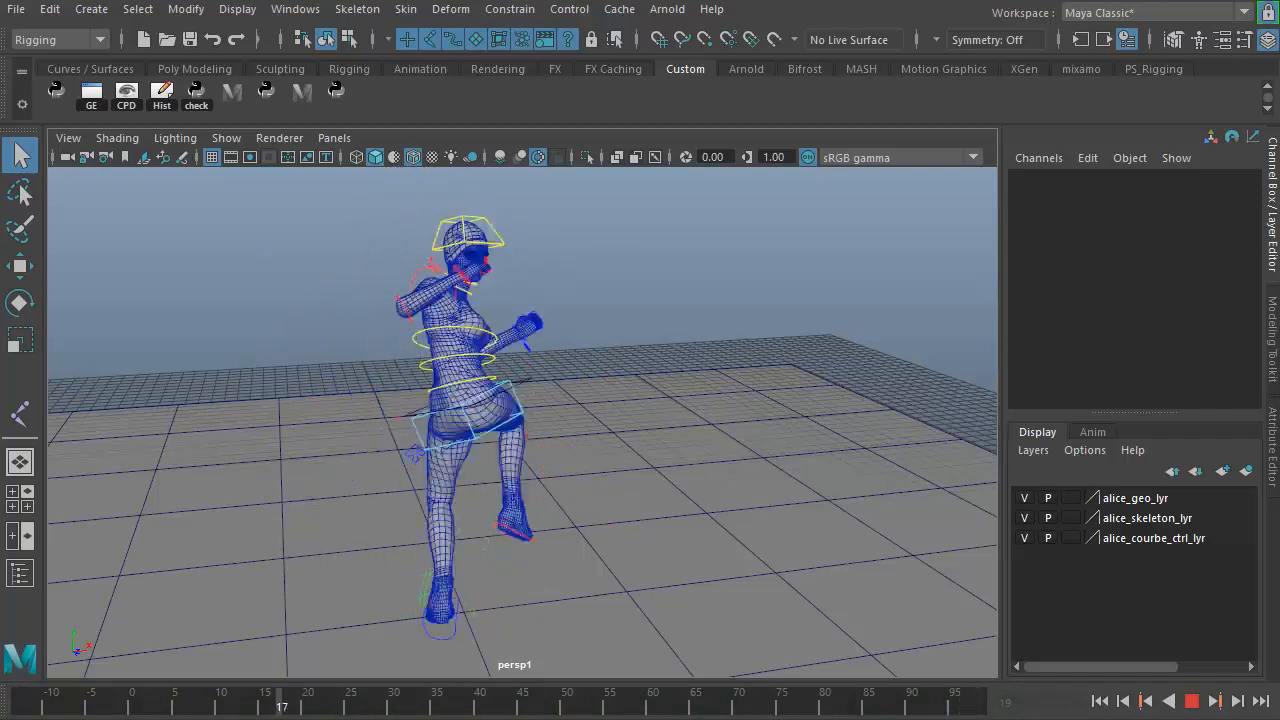
pyautogui.click(1191, 701)
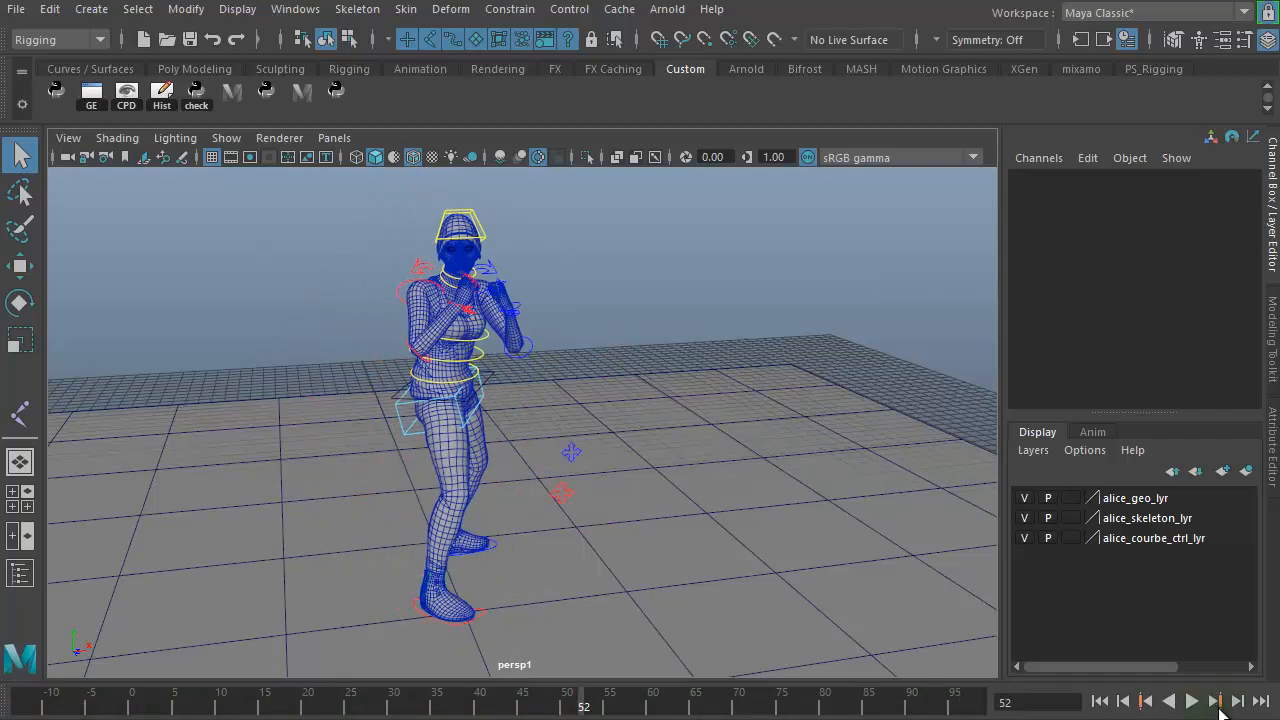
# Open the Outliner and inspect the alice_lily_gr group and the aliceRN reference node
pyautogui.click(224, 540)
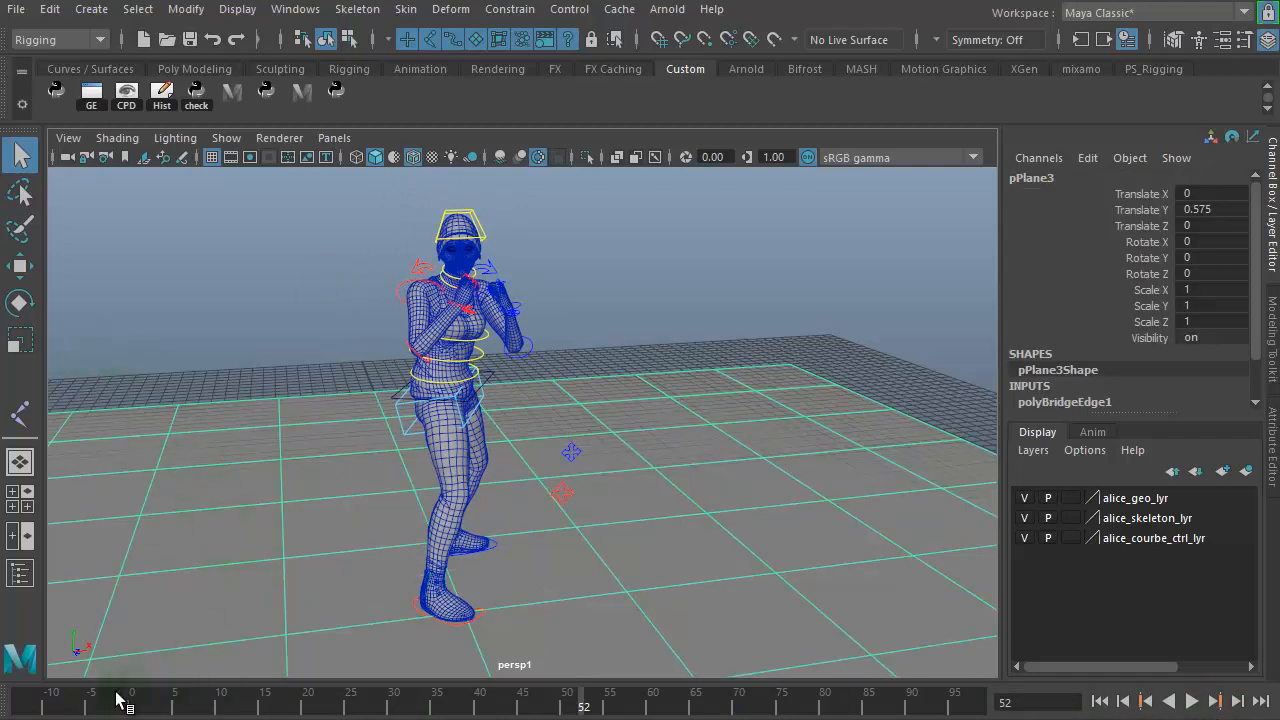
pyautogui.click(20, 573)
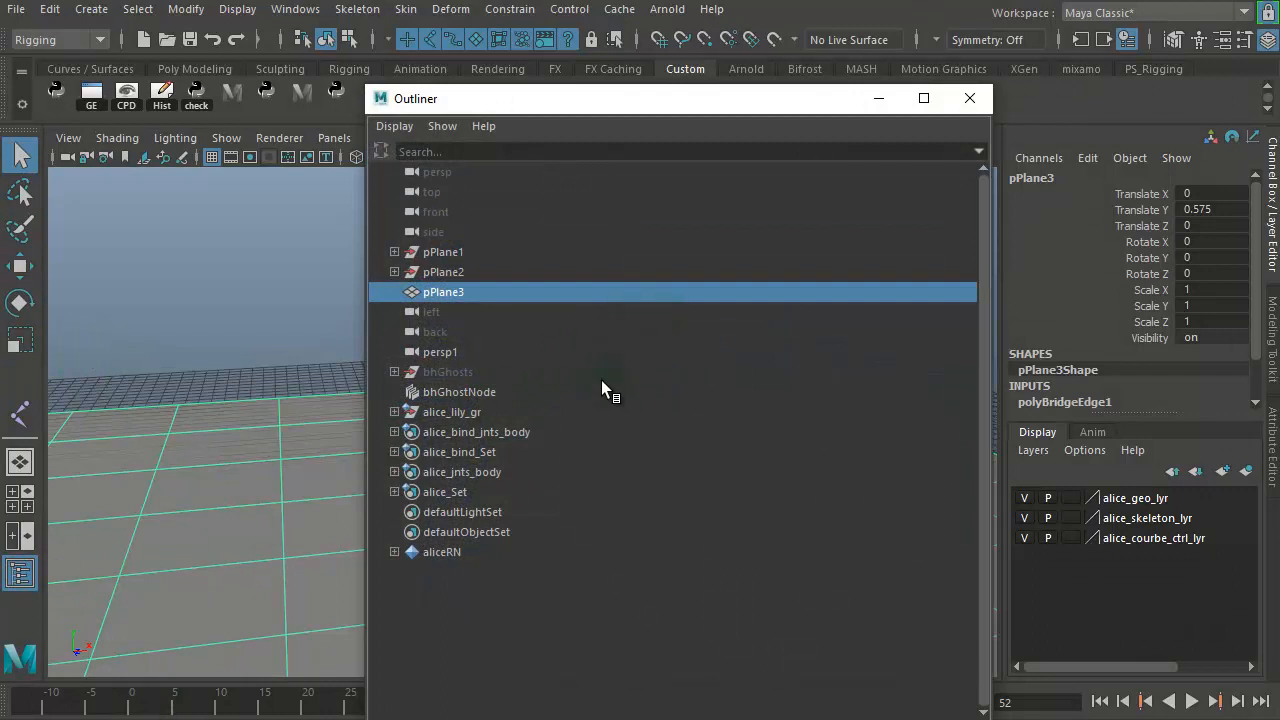
pyautogui.click(430, 412)
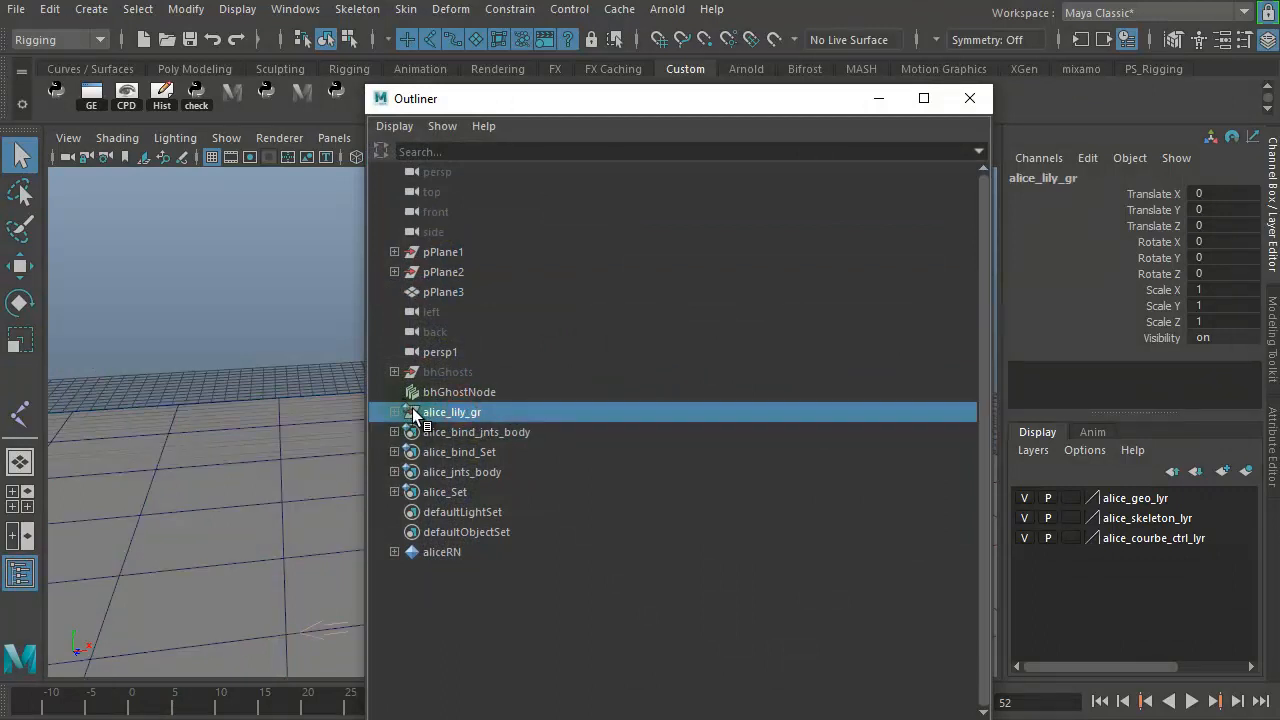
pyautogui.click(441, 552)
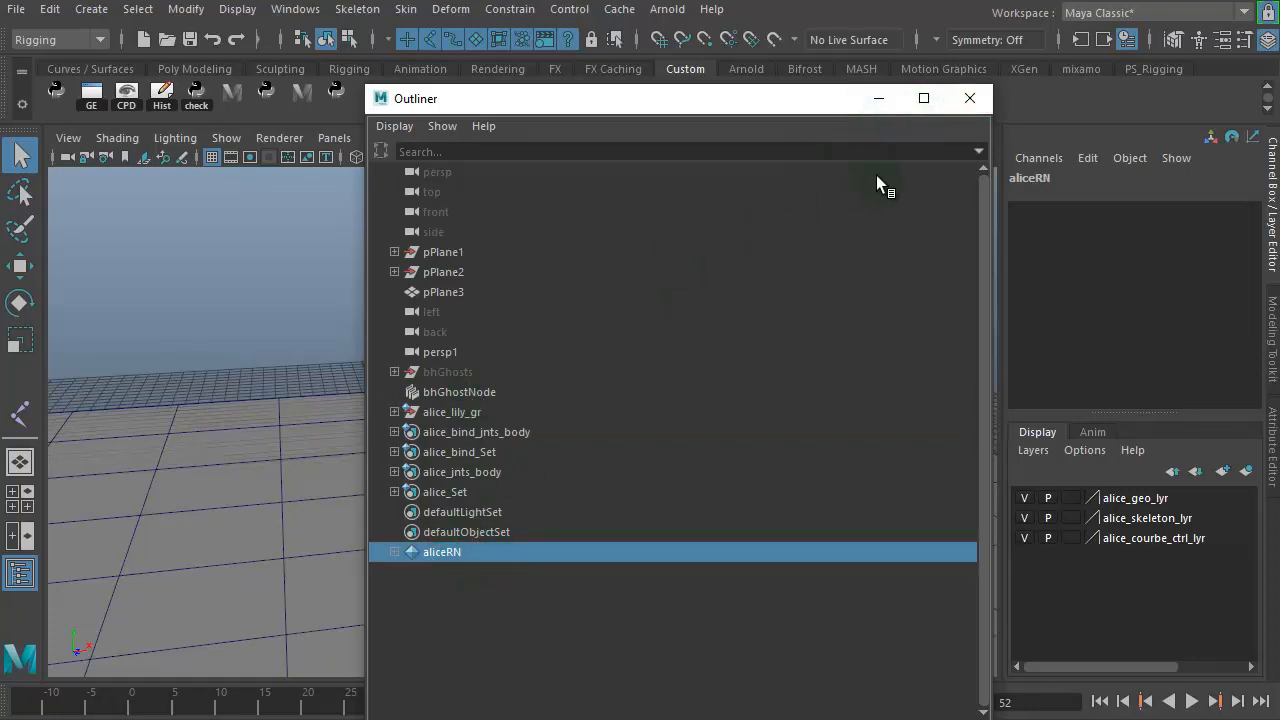
# Expand alice_lily_gr and alice_main_character_ctrl in the Outliner to examine the rig's hierarchy
pyautogui.click(482, 413)
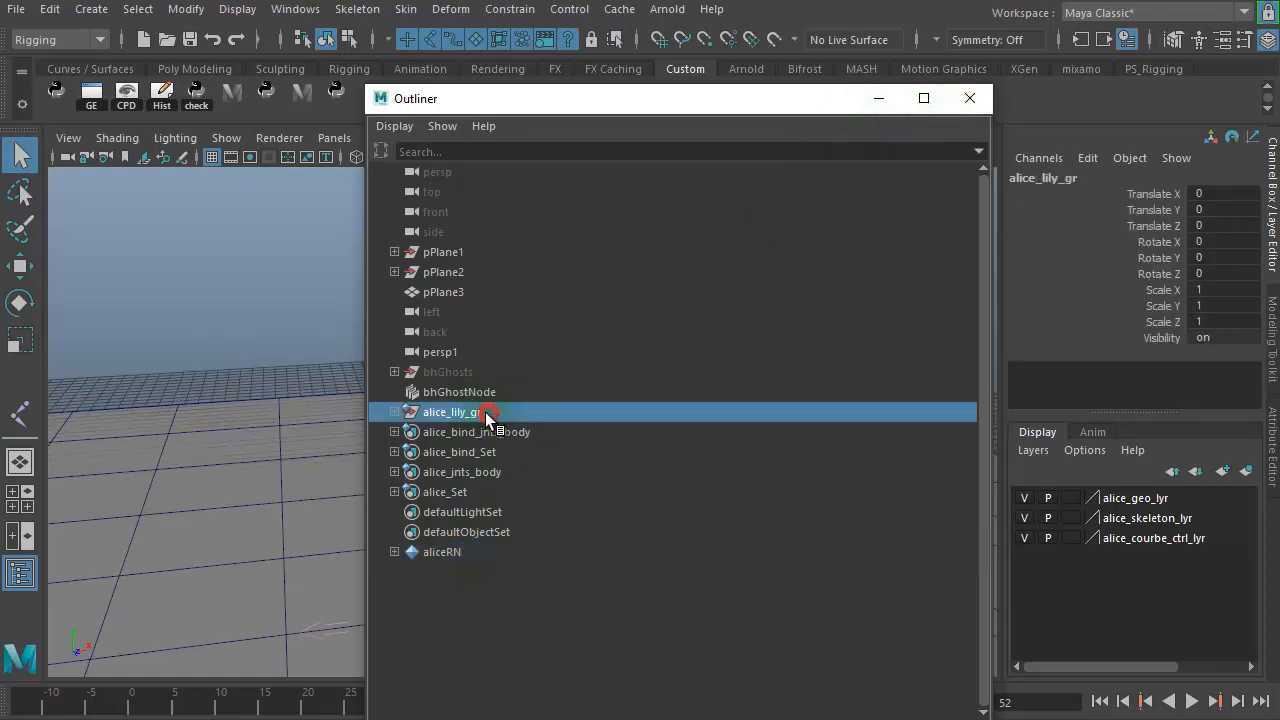
pyautogui.click(394, 412)
pyautogui.click(551, 434)
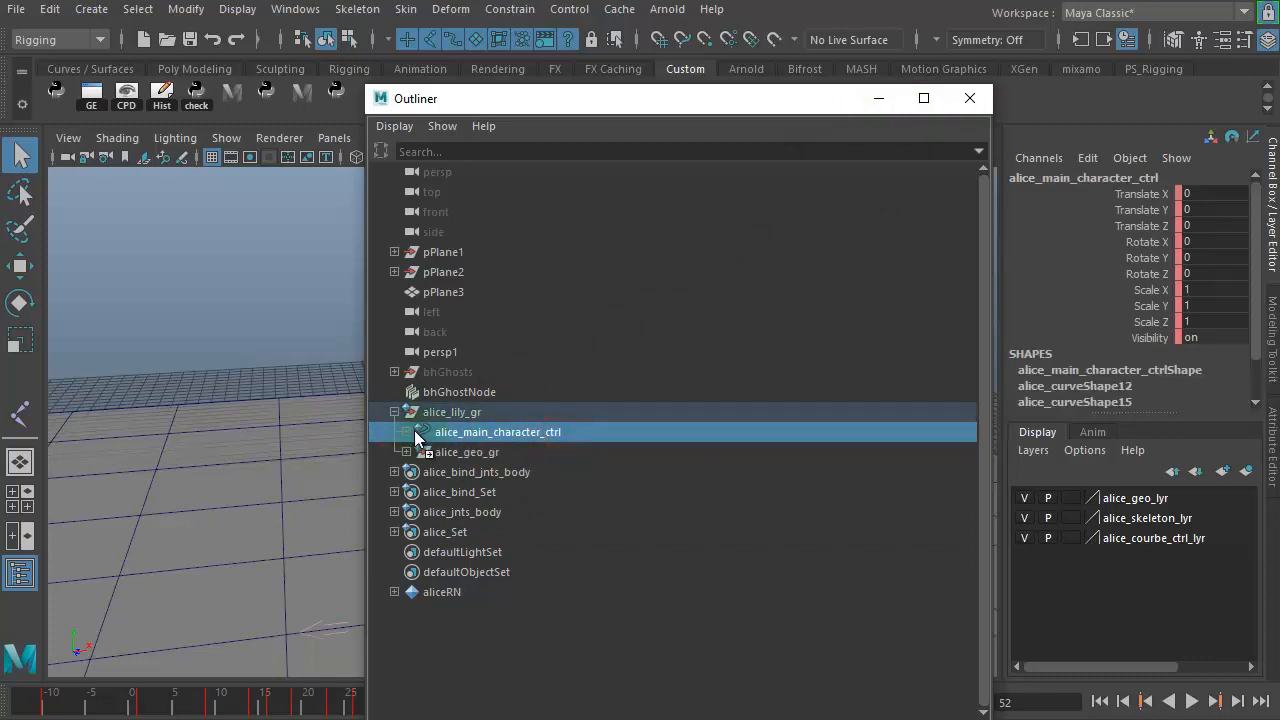
pyautogui.click(404, 432)
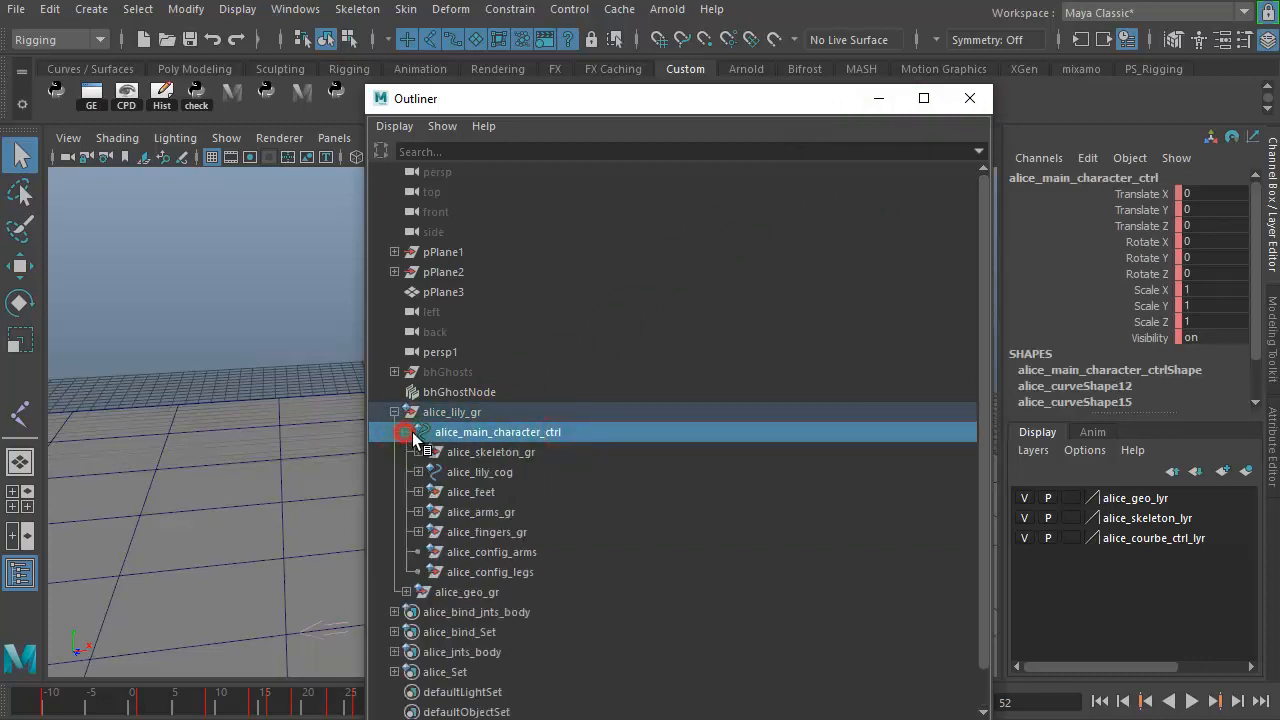
pyautogui.moveTo(554, 120); pyautogui.dragTo(534, 40)
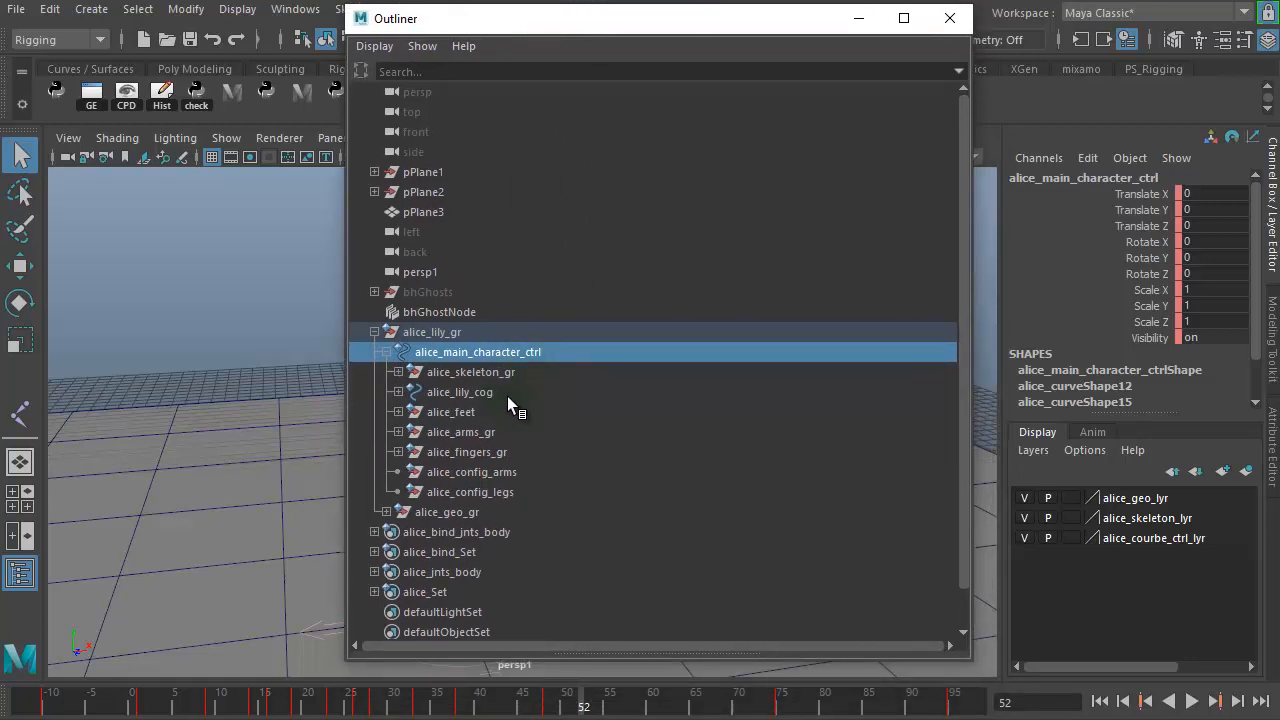
# Expand alice_skeleton_gr and its alice_bind_pelvis joint in the Outliner to examine the bind skeleton
pyautogui.click(519, 373)
pyautogui.click(399, 372)
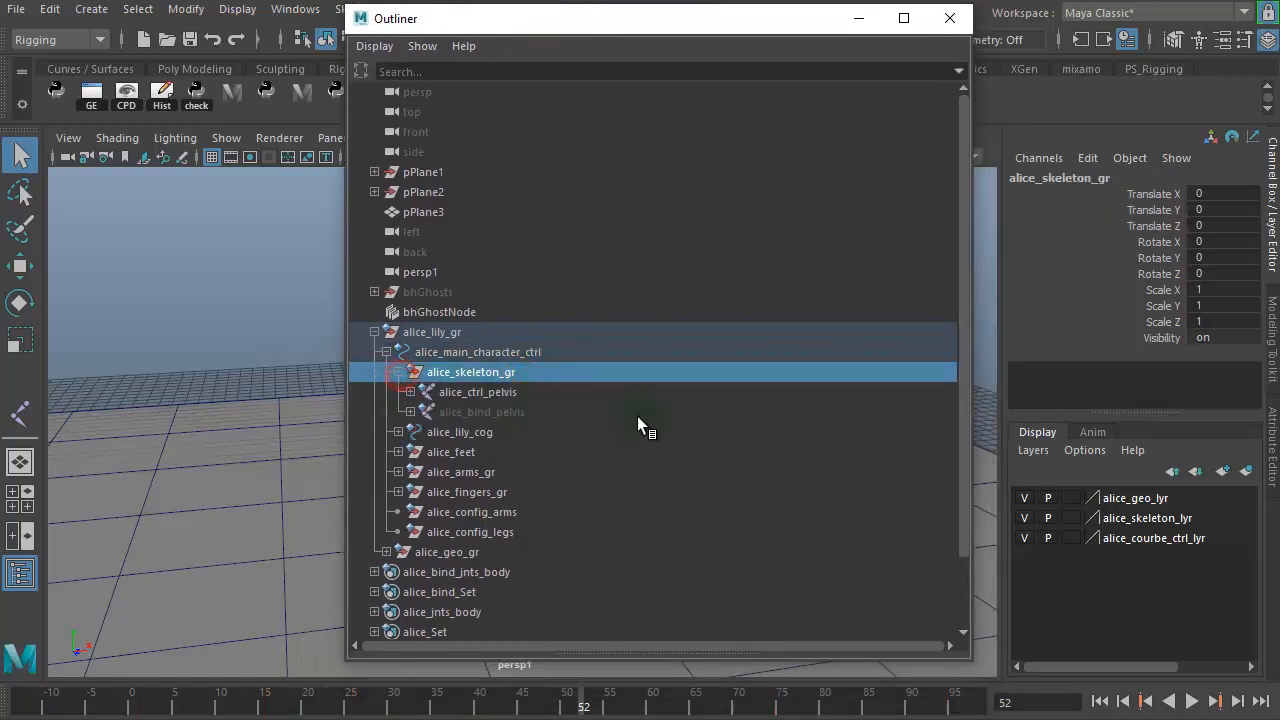
pyautogui.click(486, 412)
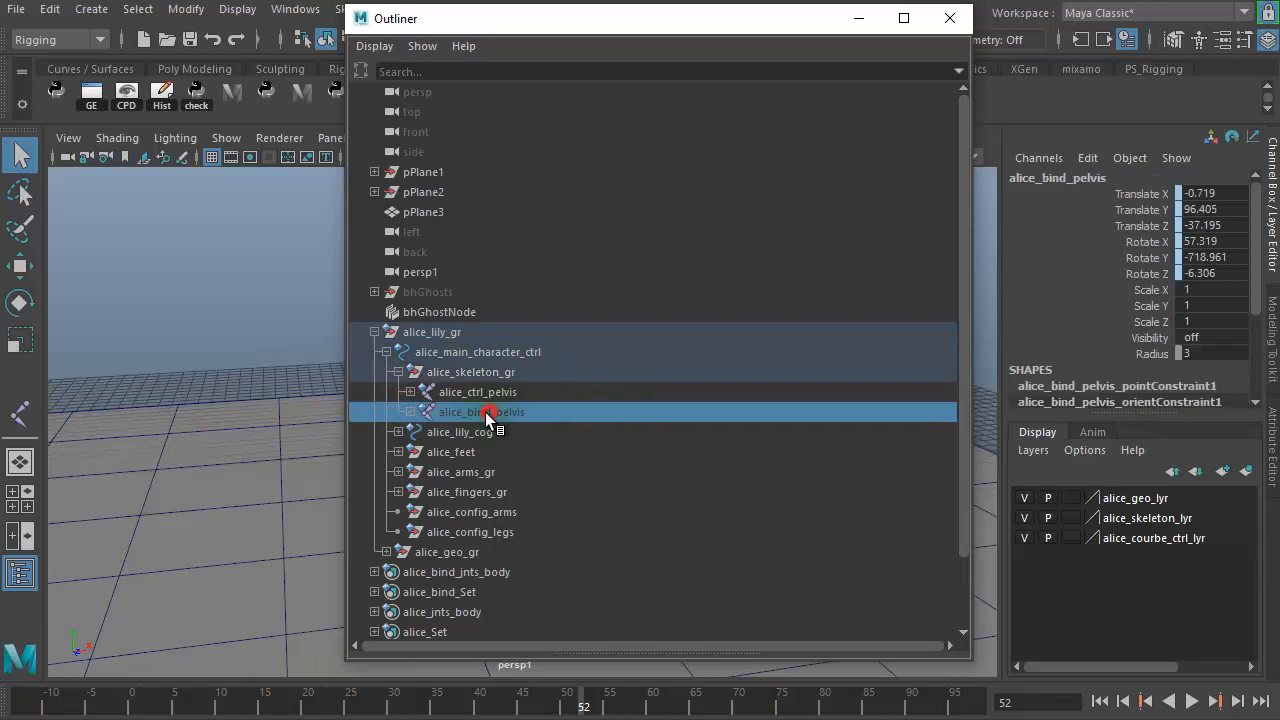
pyautogui.click(412, 412)
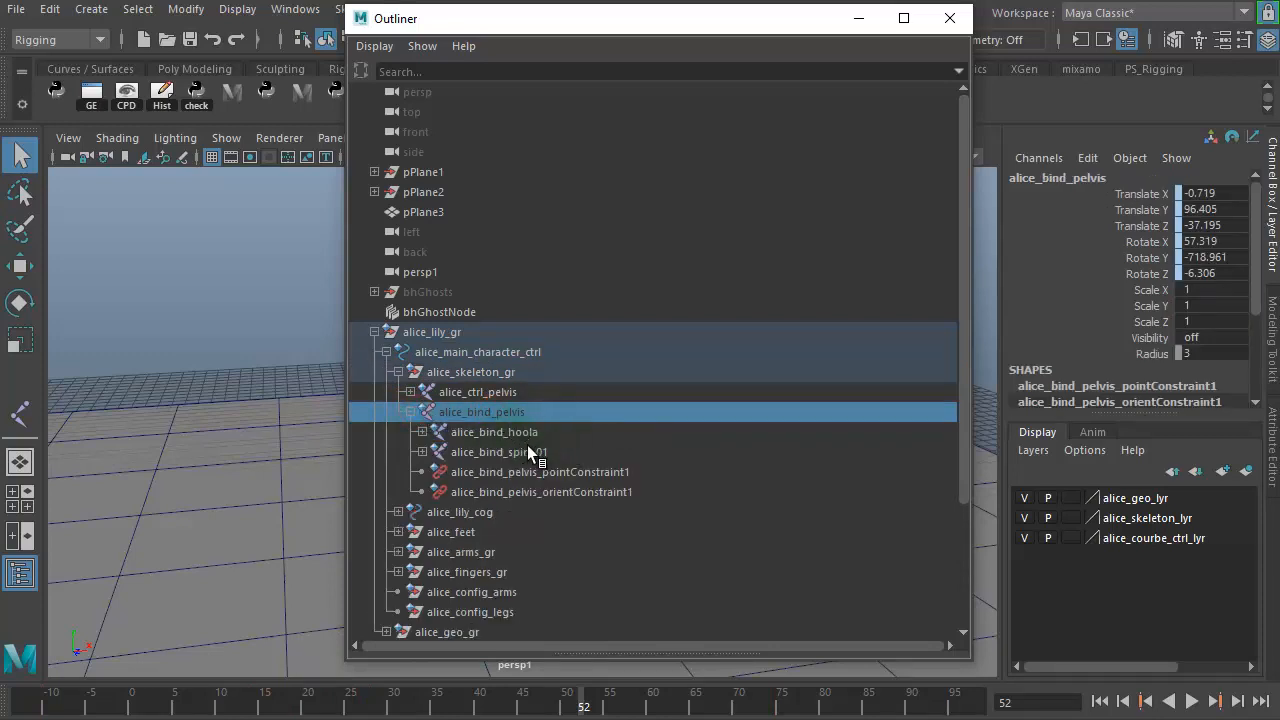
# Copy the joint name alice_bind_spine01 from the Outliner into line 12 of the Script Editor notes
pyautogui.click(530, 452)
pyautogui.doubleClick(539, 453)
pyautogui.hotkey('ctrl', 'c')
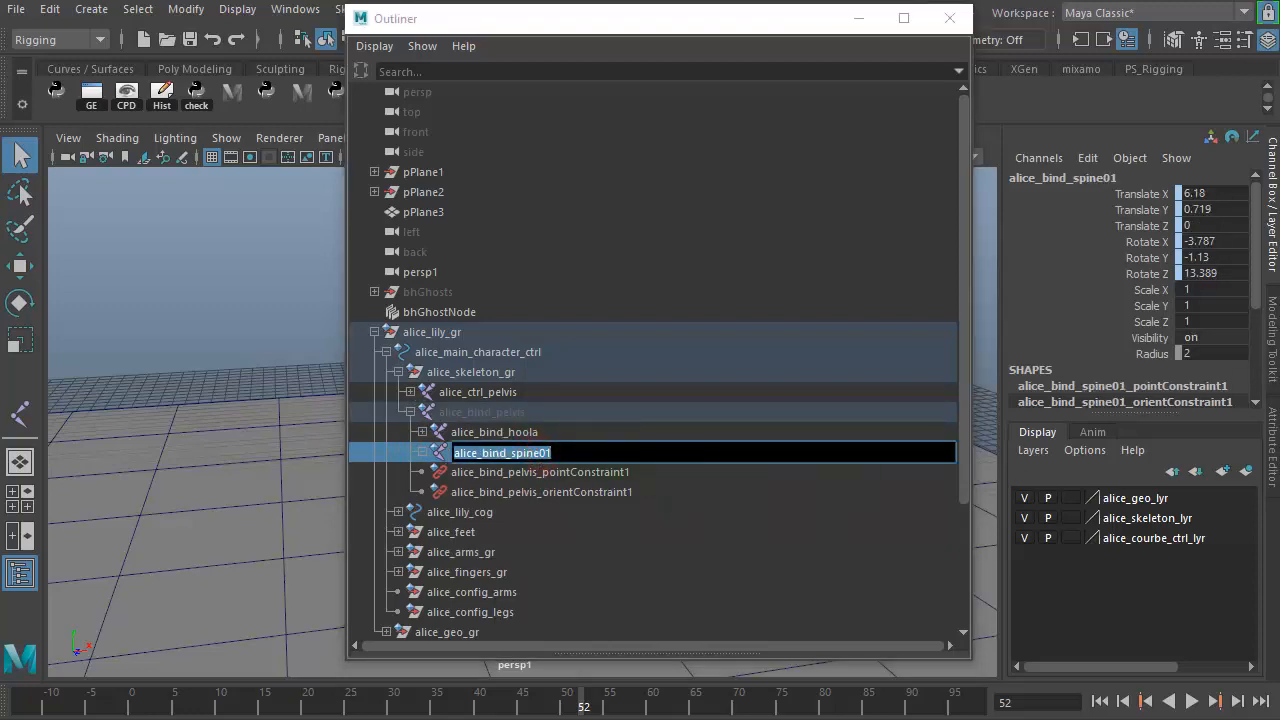
pyautogui.moveTo(1279, 70); pyautogui.dragTo(513, 28)
pyautogui.click(519, 497)
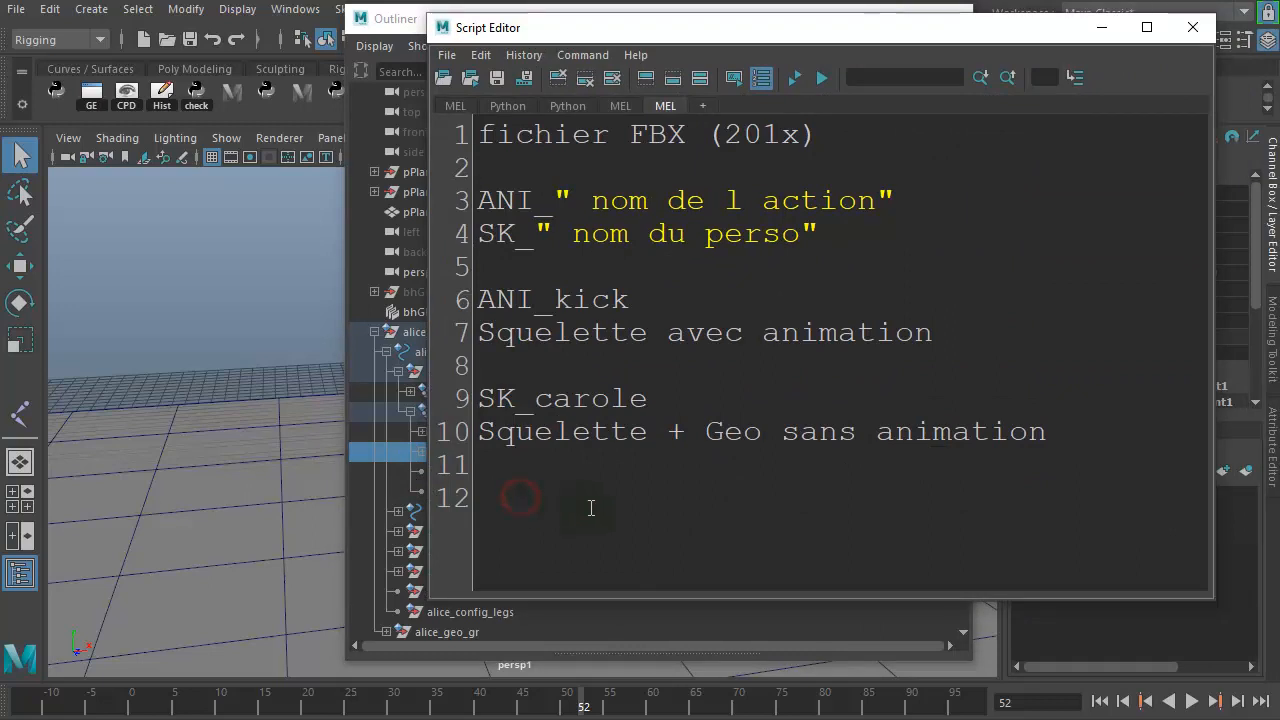
pyautogui.hotkey('ctrl', 'v')
# Try an underscore before the 01 in the noted joint name, remove it, and highlight the spine and 01 portions
pyautogui.click(781, 497)
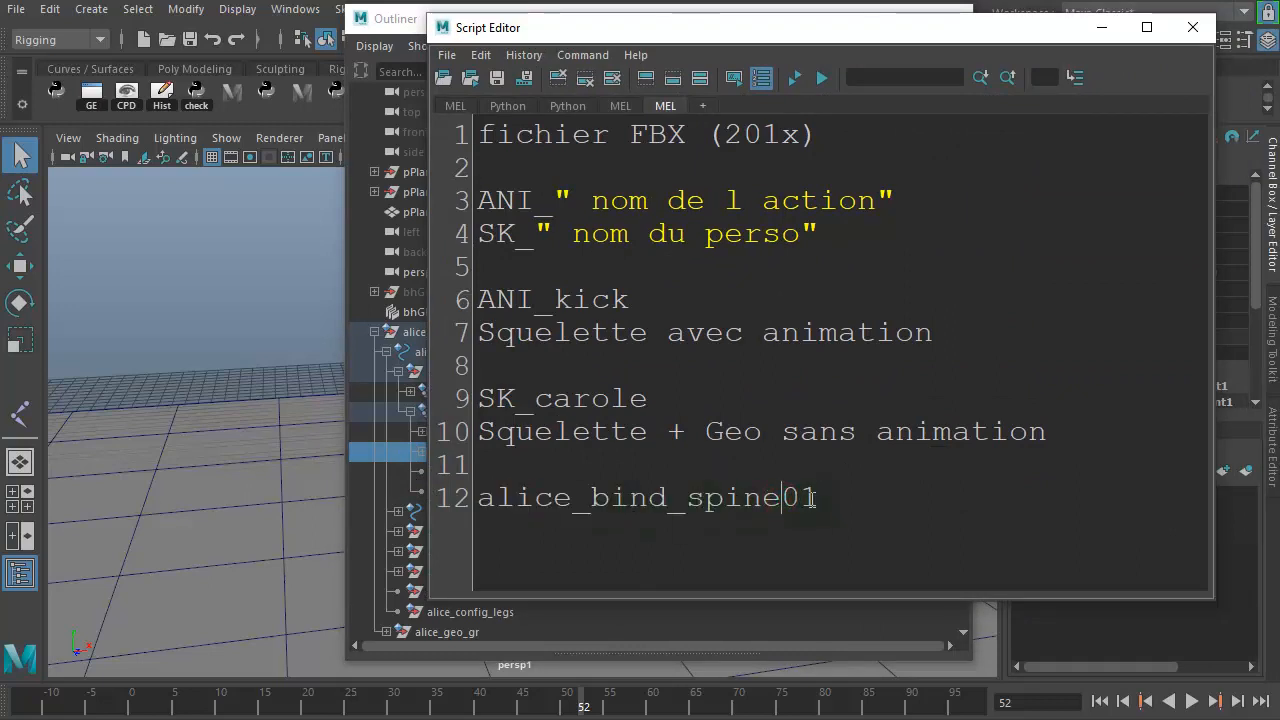
pyautogui.write('_')
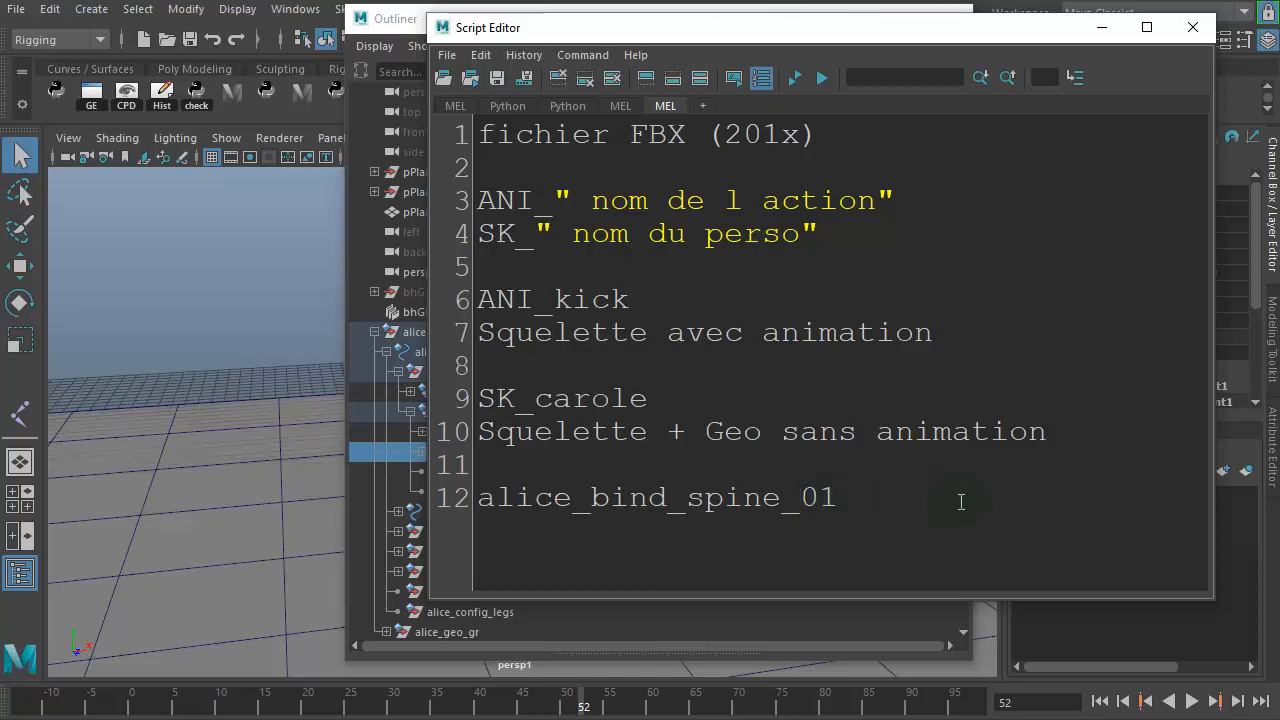
pyautogui.press('BackSpace')
pyautogui.moveTo(777, 493); pyautogui.dragTo(706, 500)
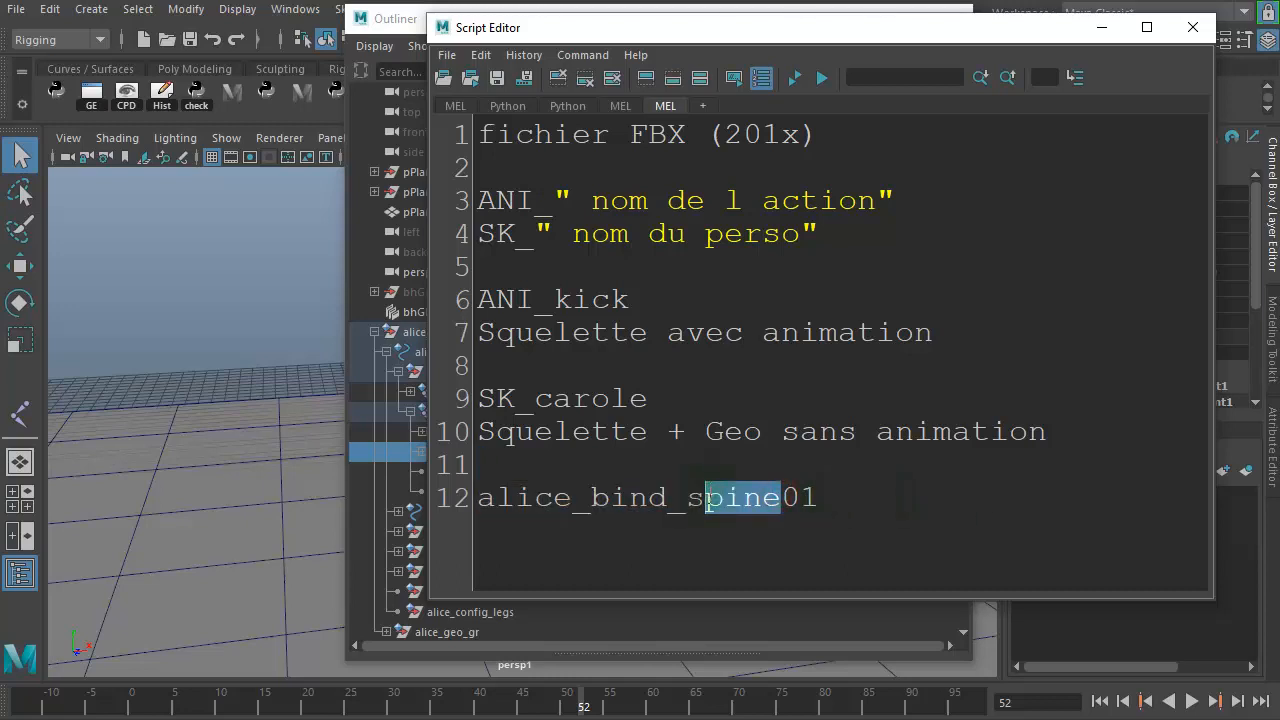
pyautogui.click(783, 500)
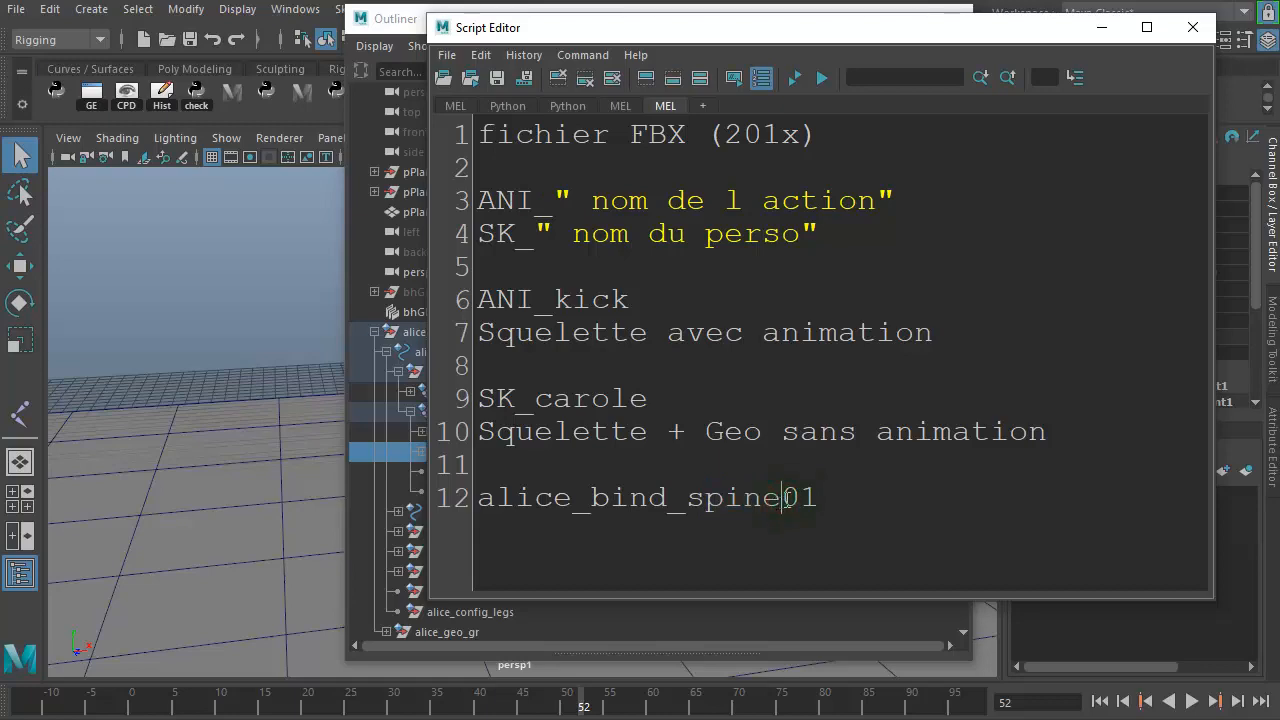
pyautogui.moveTo(851, 500); pyautogui.dragTo(784, 500)
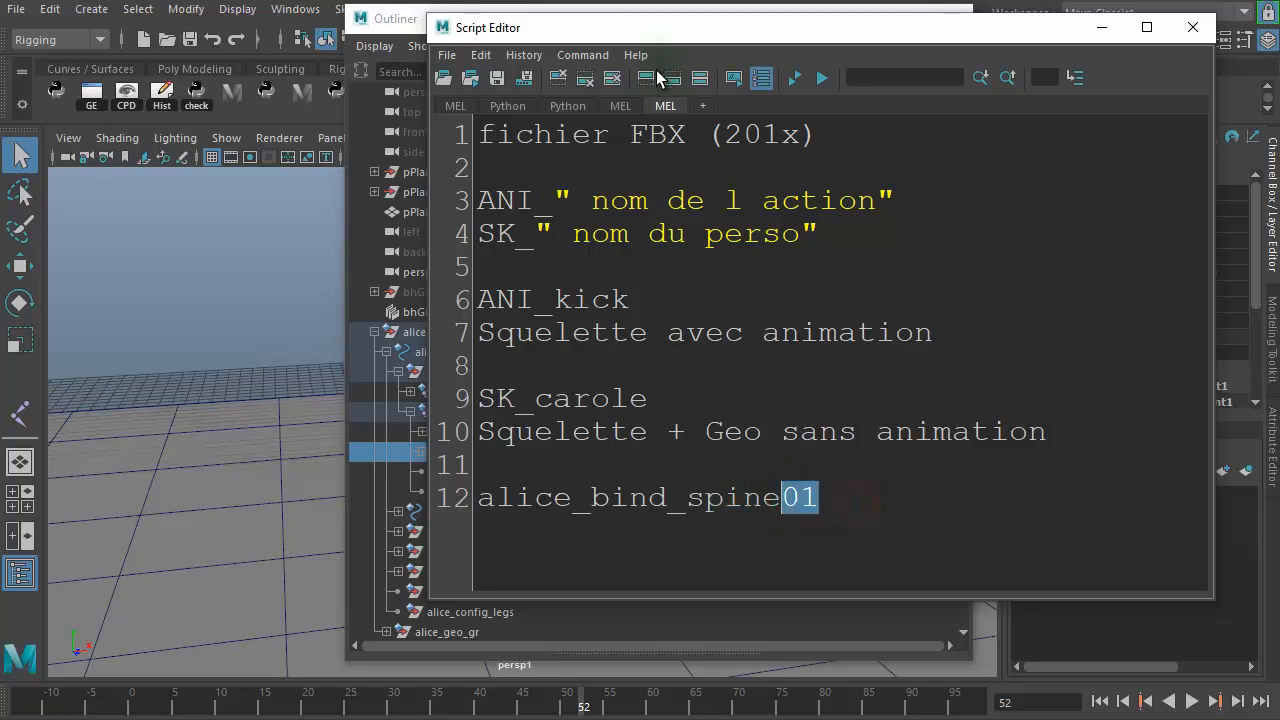
# Delete the alice_bind_spine01 text from line 12 of the notes
pyautogui.moveTo(674, 37); pyautogui.dragTo(720, 122)
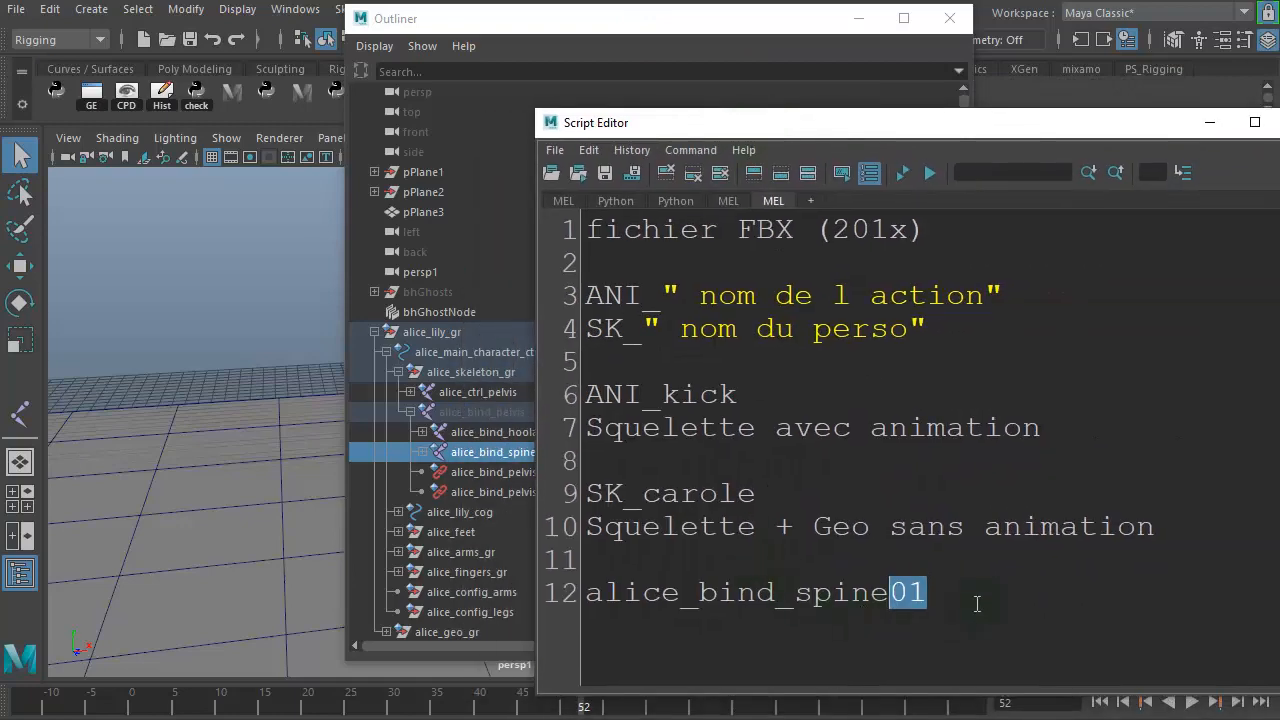
pyautogui.moveTo(977, 603); pyautogui.dragTo(566, 597)
pyautogui.press('BackSpace')
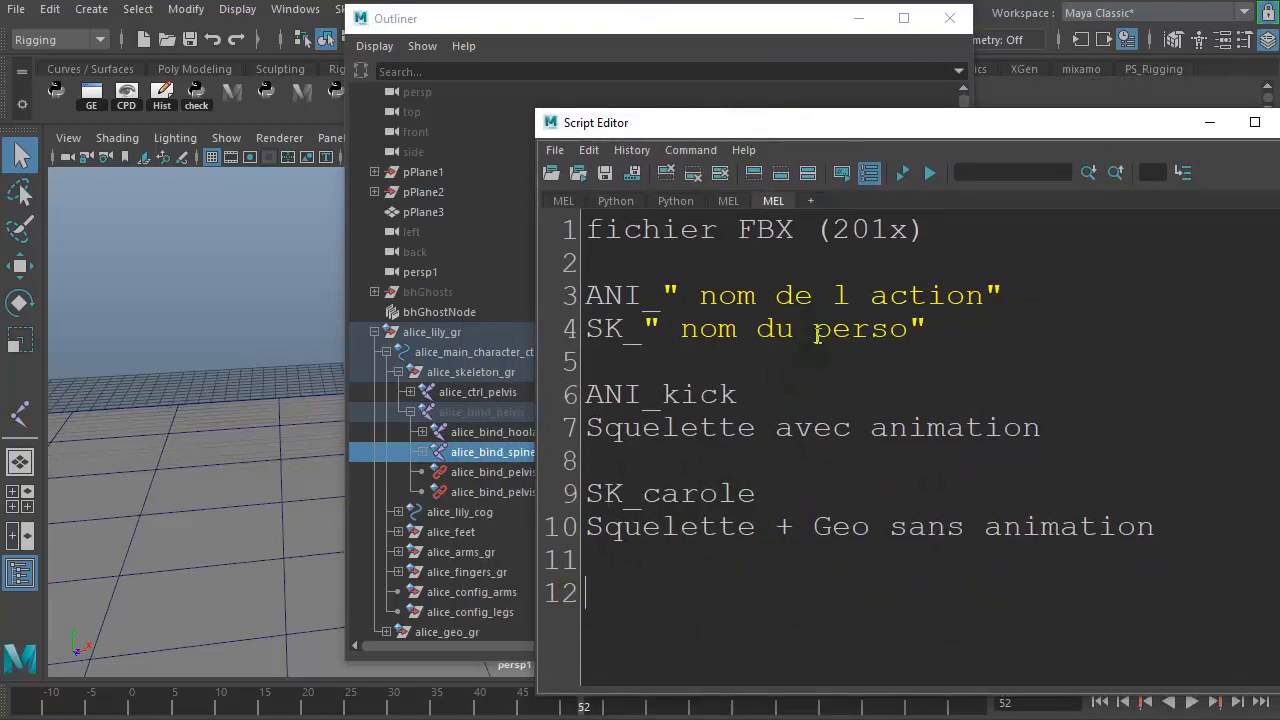
# Move the Script Editor out of view, close the Outliner and deselect everything in the viewport
pyautogui.moveTo(808, 127); pyautogui.dragTo(1279, 240)
pyautogui.moveTo(568, 16); pyautogui.dragTo(502, 104)
pyautogui.click(886, 110)
pyautogui.click(830, 271)
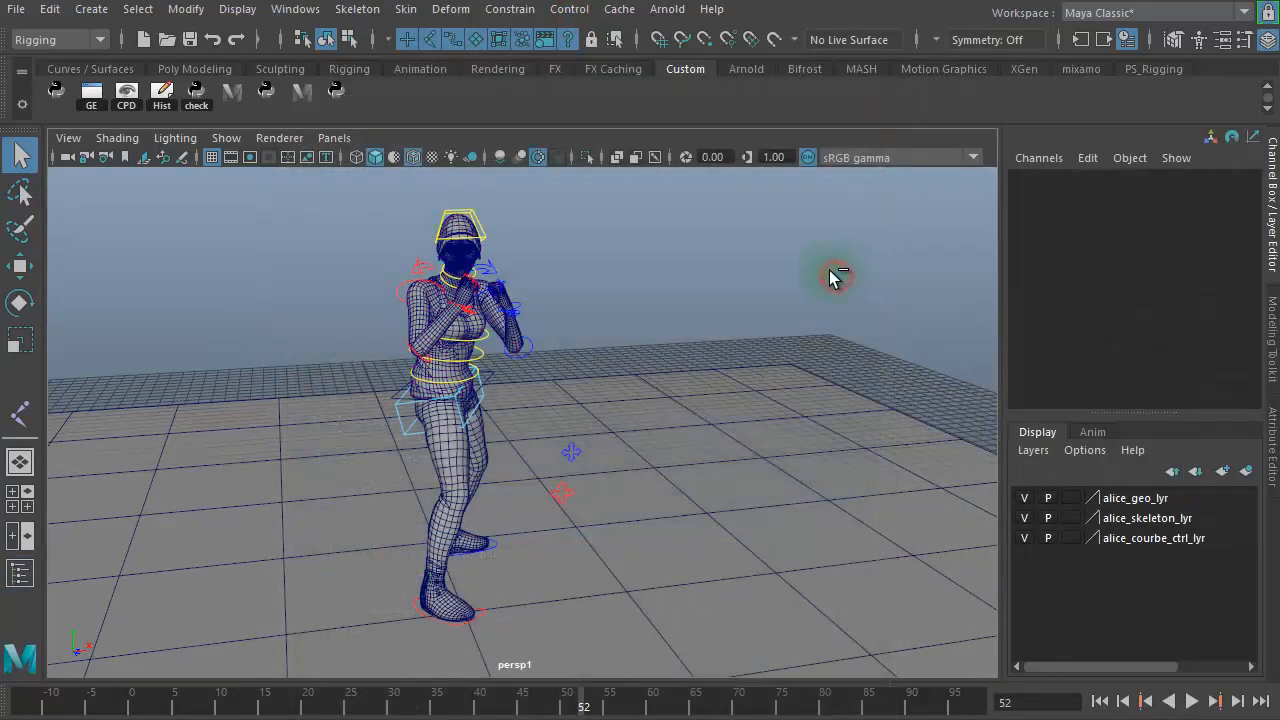
# Open carole_rig.ma from the project's scenes folder, discarding the changes to the Action_15 scene
pyautogui.hotkey('ctrl', 'o')
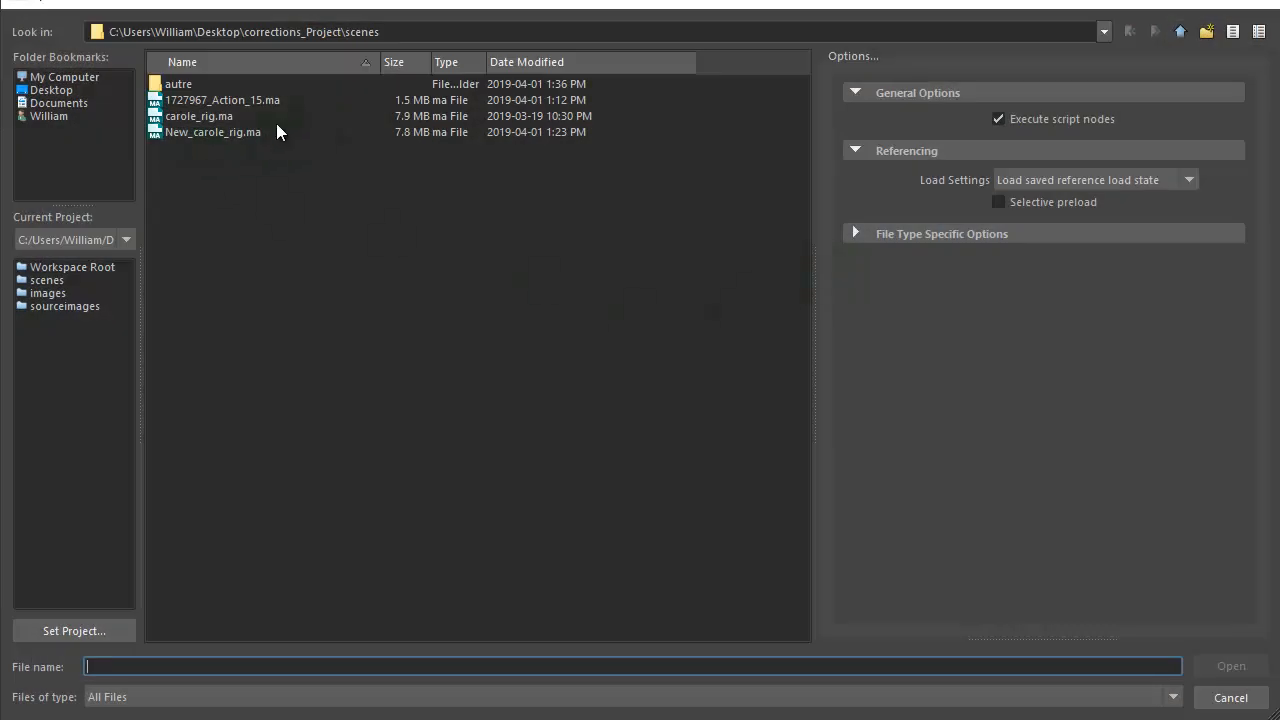
pyautogui.click(223, 117)
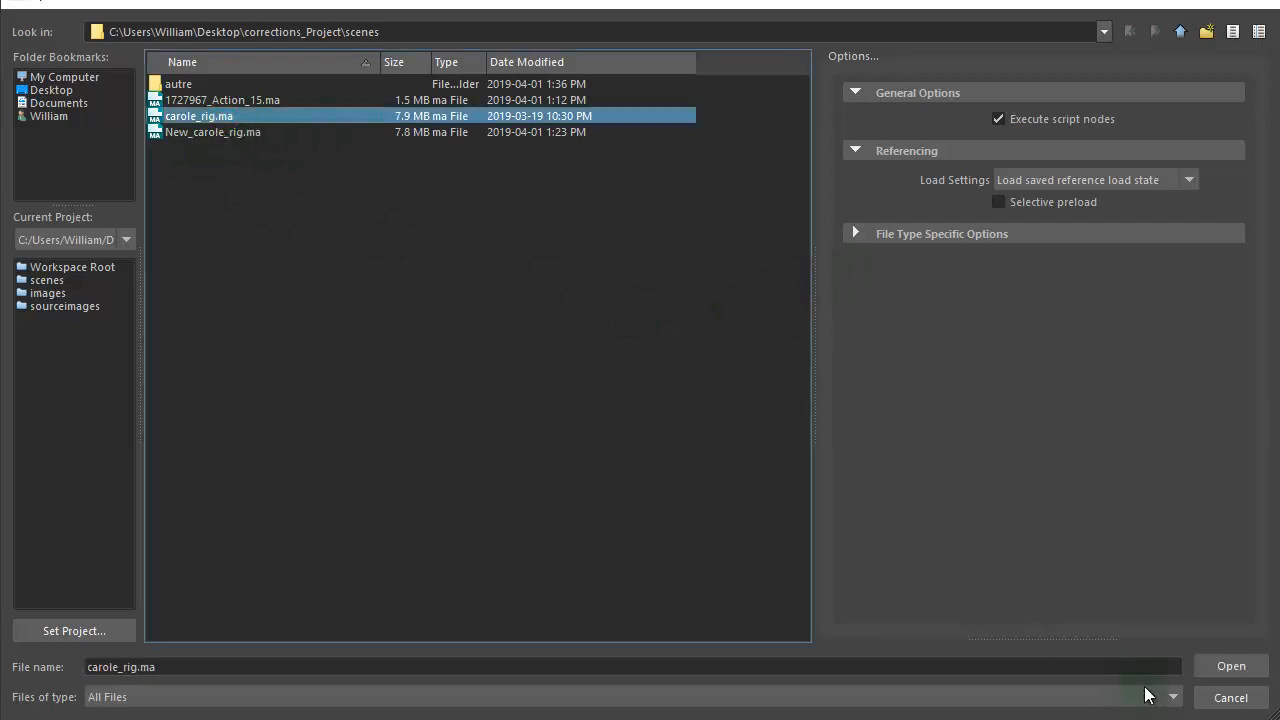
pyautogui.click(1222, 667)
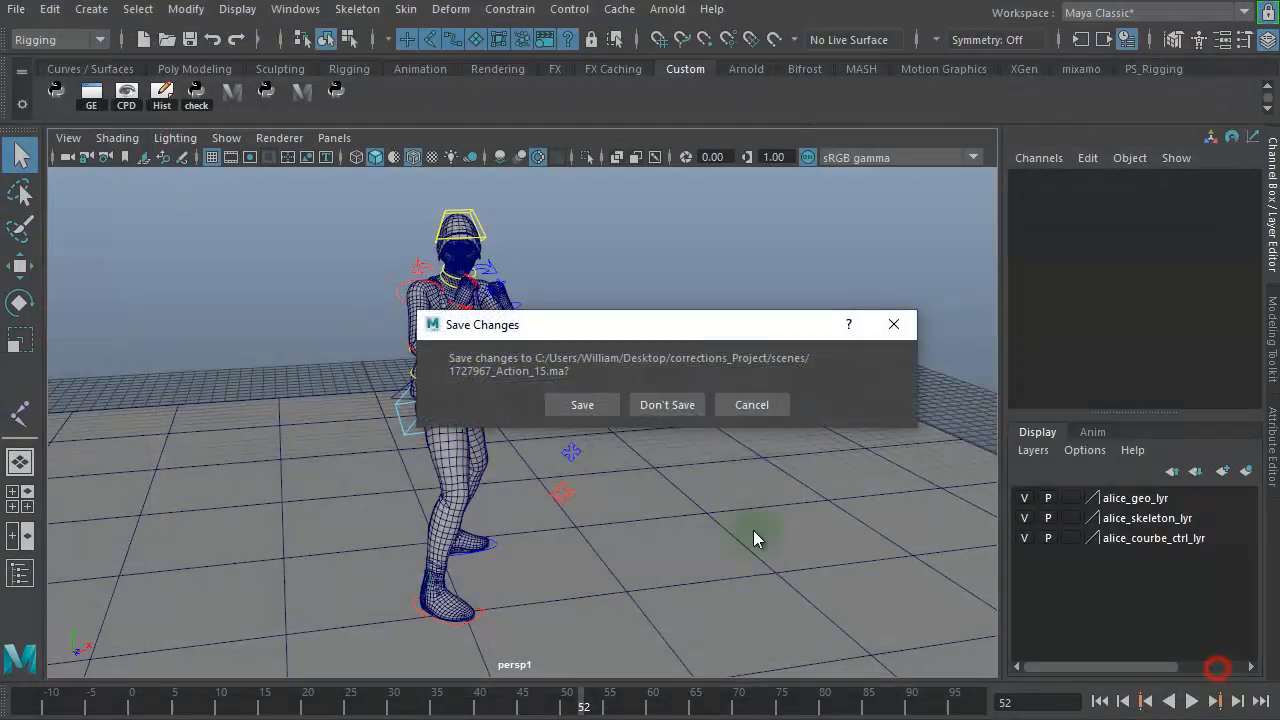
pyautogui.click(669, 406)
pyautogui.click(636, 407)
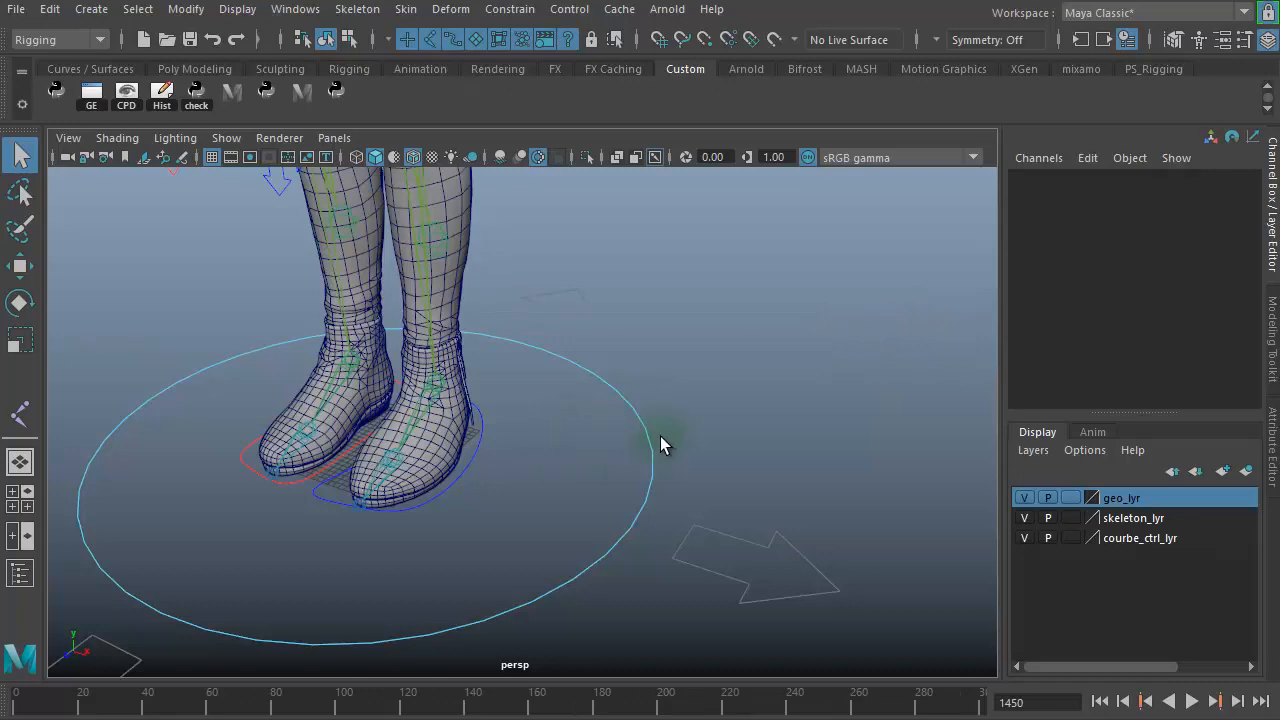
# Inspect the T-posed character rig from the front, framing it from the head to the legs
pyautogui.keyDown('alt'); pyautogui.moveTo(689, 434); pyautogui.dragTo(157, 406, button='right'); pyautogui.keyUp('alt')
pyautogui.keyDown('alt'); pyautogui.moveTo(494, 397); pyautogui.dragTo(500, 525, button='middle'); pyautogui.keyUp('alt')
pyautogui.keyDown('alt'); pyautogui.moveTo(474, 480); pyautogui.dragTo(600, 447); pyautogui.keyUp('alt')
pyautogui.keyDown('alt'); pyautogui.moveTo(606, 448); pyautogui.dragTo(640, 455, button='right'); pyautogui.keyUp('alt')
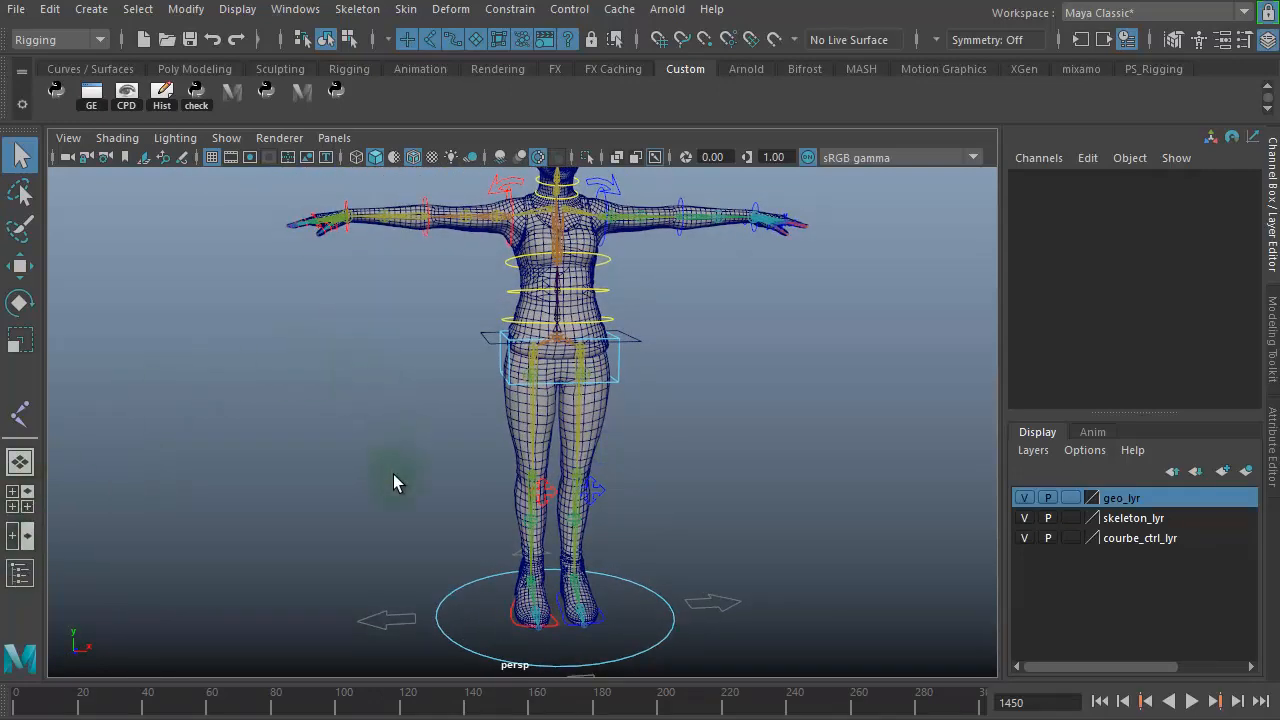
pyautogui.keyDown('alt'); pyautogui.moveTo(464, 418); pyautogui.dragTo(371, 503); pyautogui.keyUp('alt')
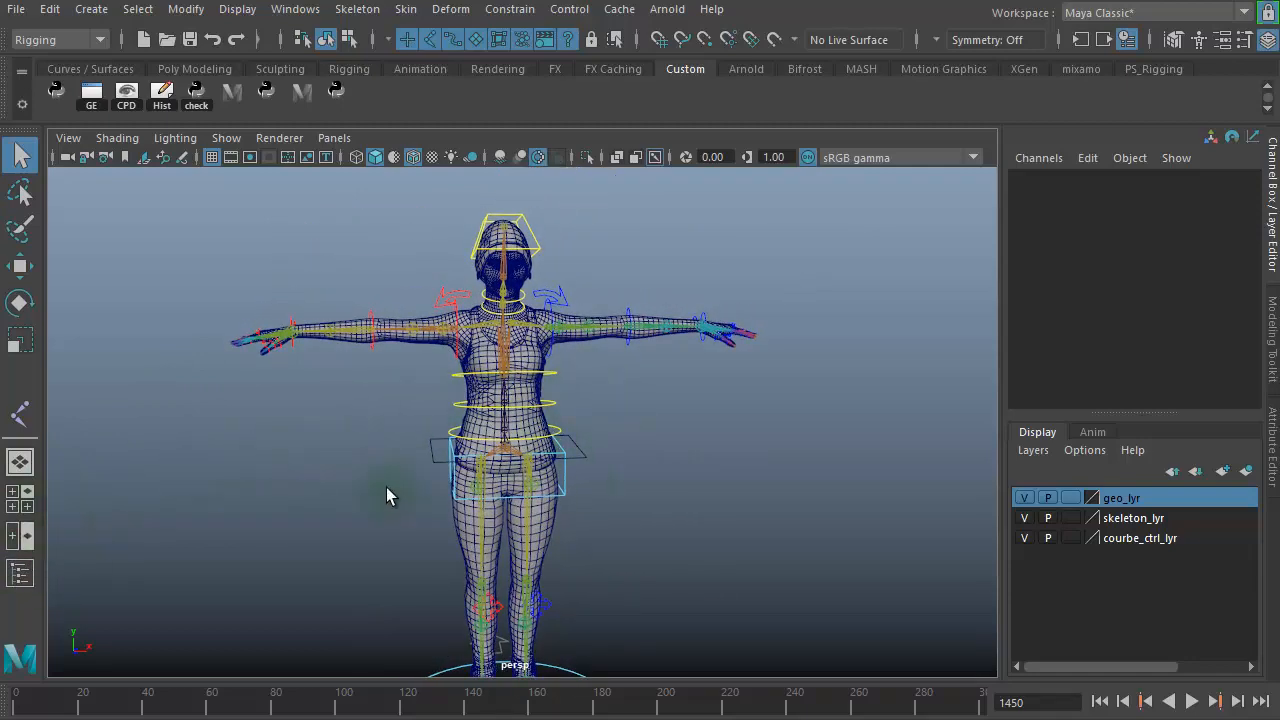
pyautogui.keyDown('alt'); pyautogui.moveTo(389, 491); pyautogui.dragTo(345, 515, button='right'); pyautogui.keyUp('alt')
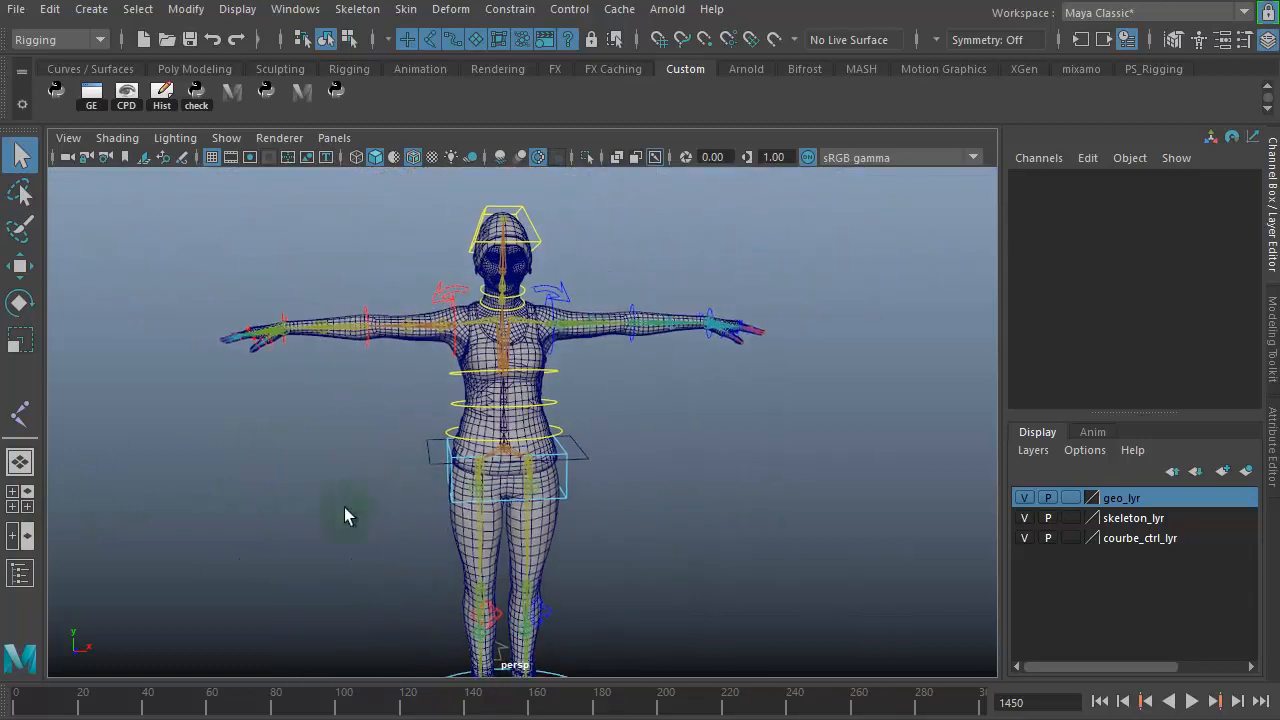
# Open the Outliner and examine the contents of lily_gr and its geo_gr subgroup, leaving geo_gr collapsed
pyautogui.click(20, 573)
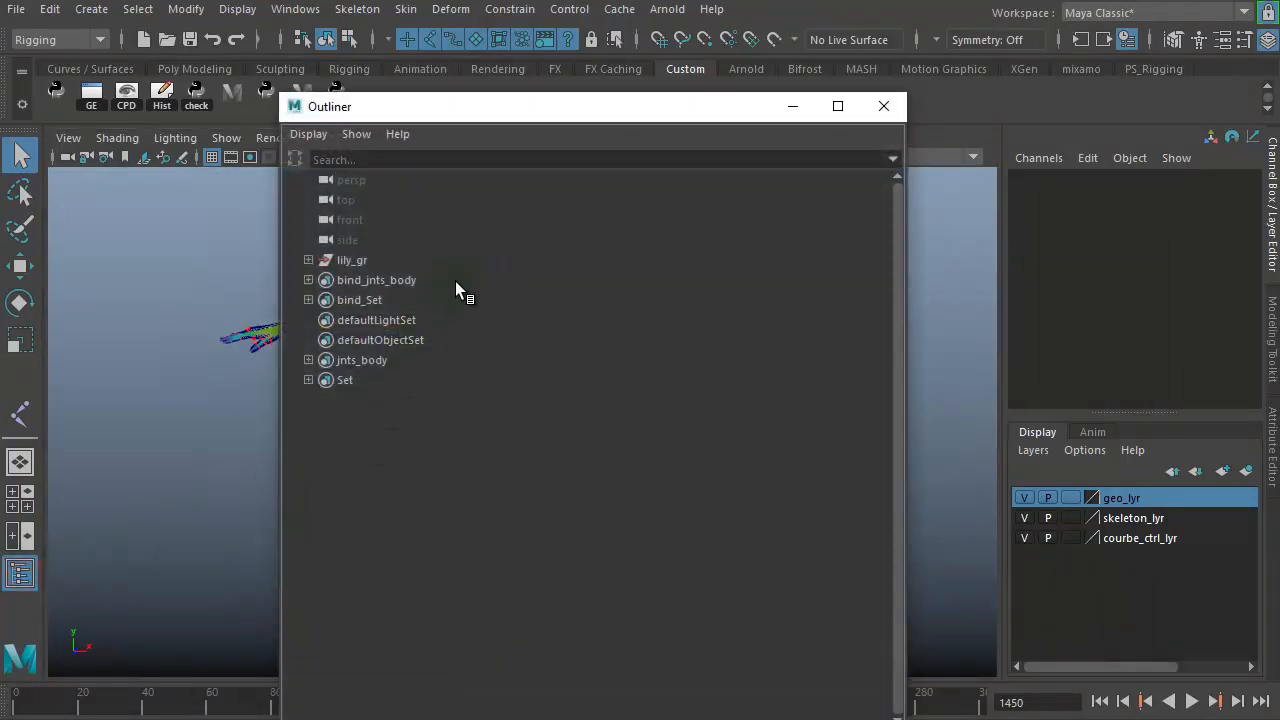
pyautogui.click(376, 261)
pyautogui.click(308, 260)
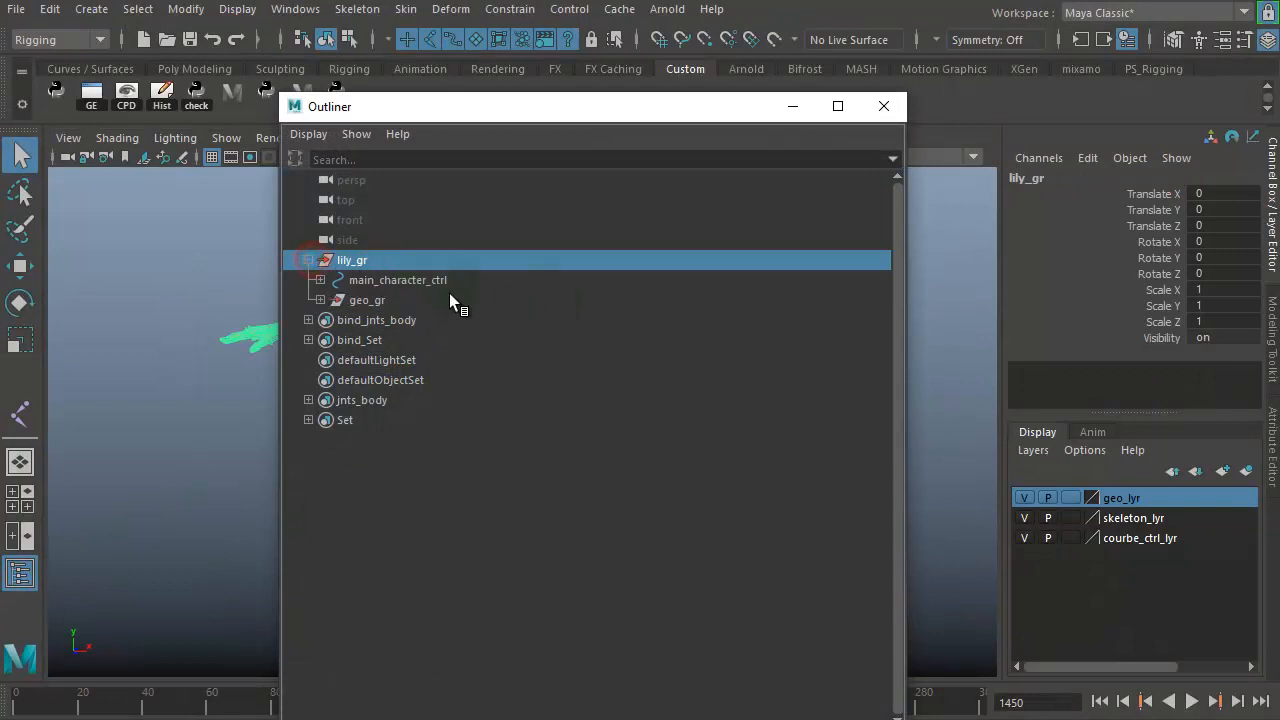
pyautogui.click(434, 284)
pyautogui.click(345, 300)
pyautogui.click(320, 300)
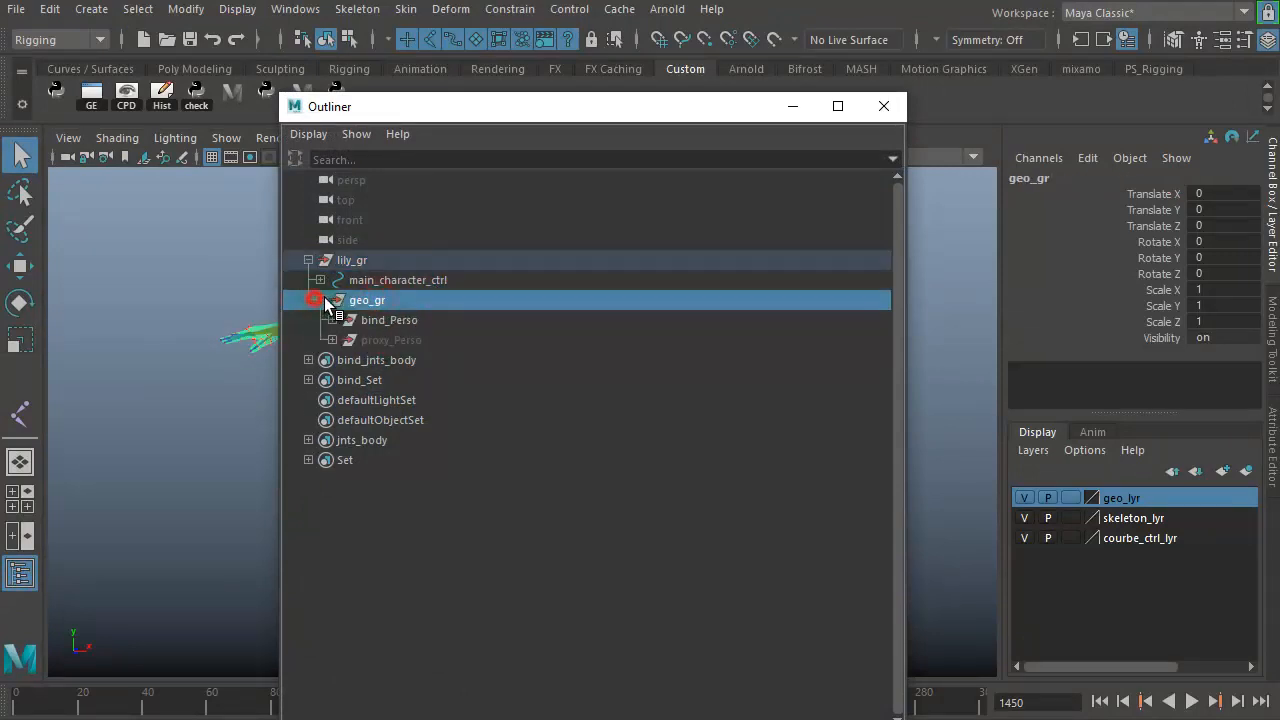
pyautogui.click(320, 300)
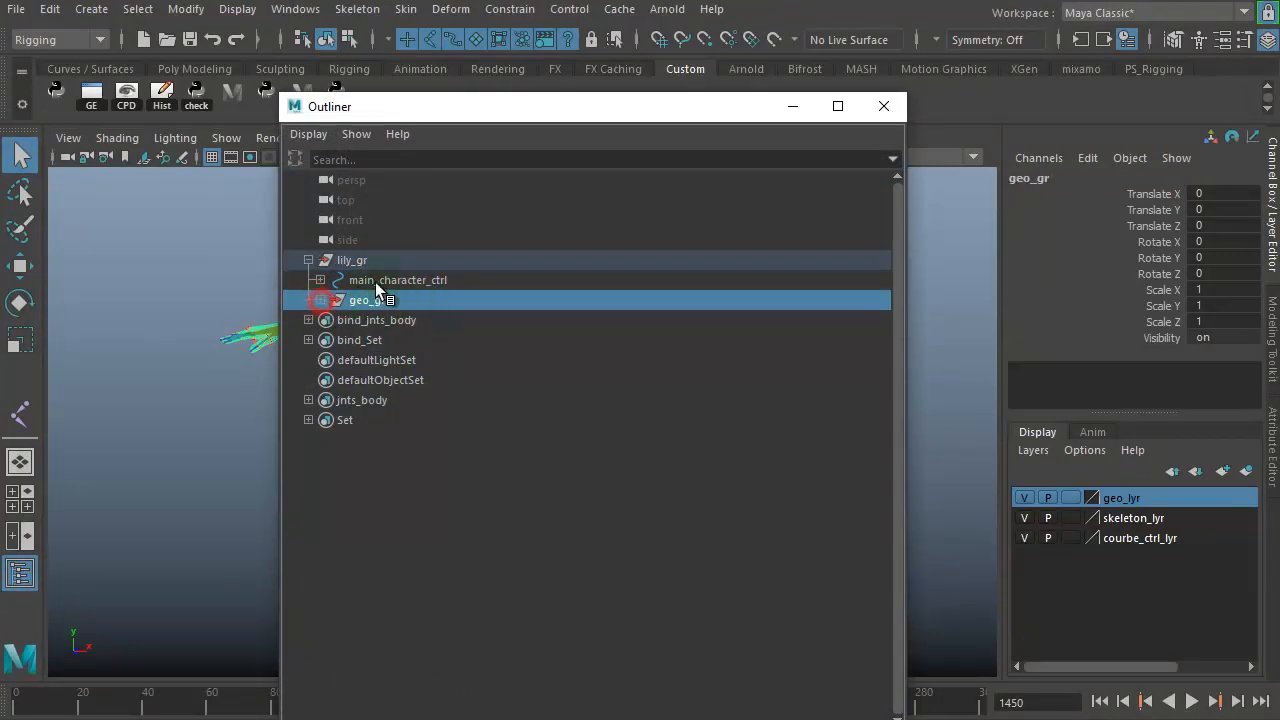
# Expand main_character_ctrl and skeleton_gr, and check the ctrl_pelvis skeleton against the character in the viewport
pyautogui.click(375, 281)
pyautogui.click(321, 281)
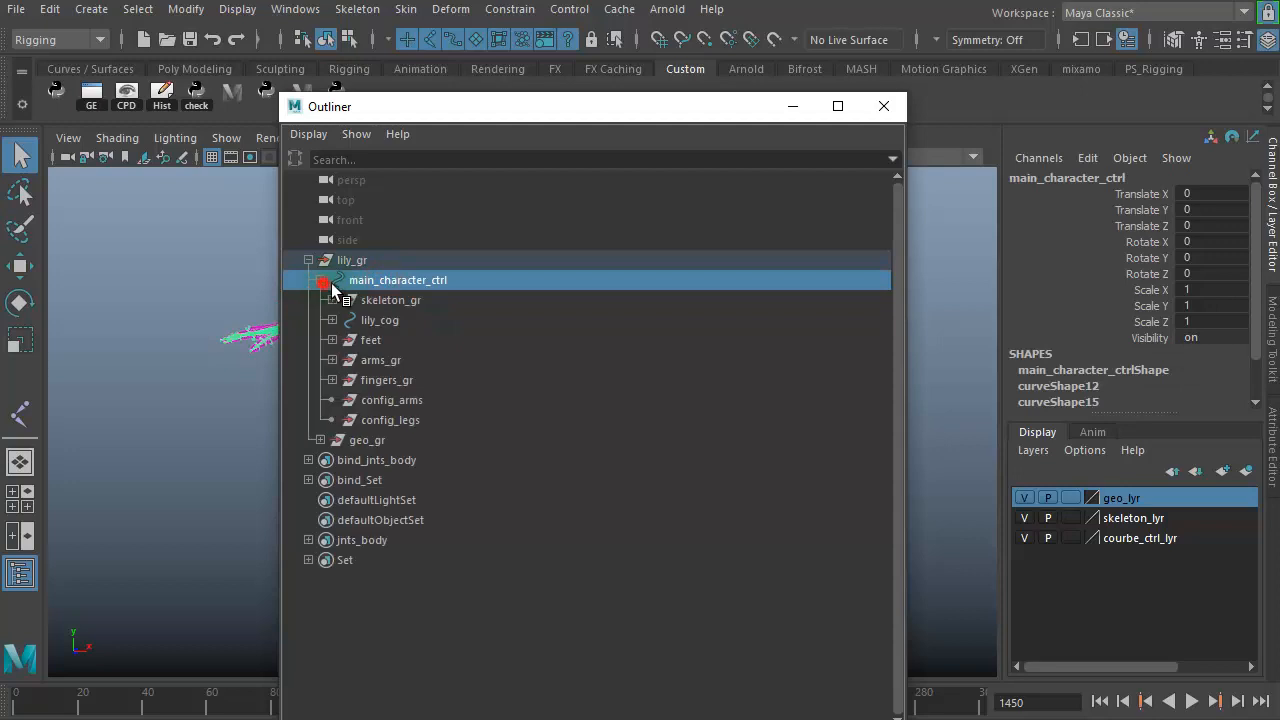
pyautogui.click(403, 301)
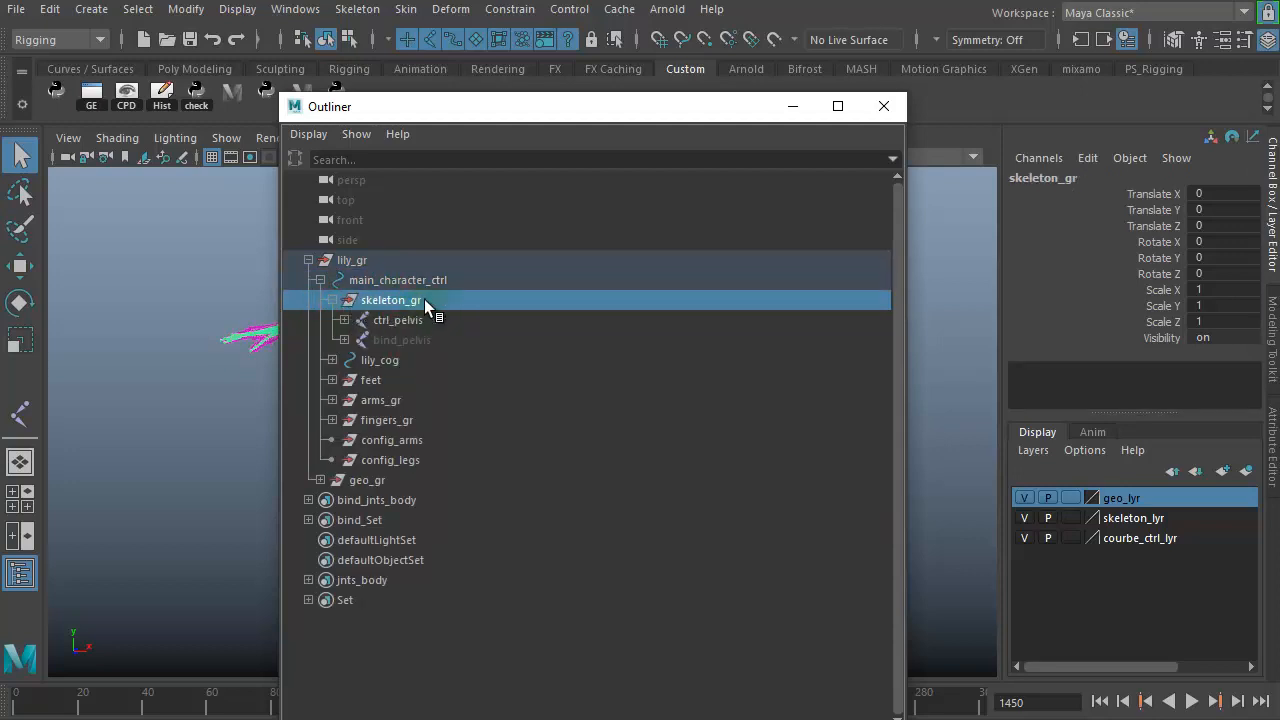
pyautogui.click(417, 319)
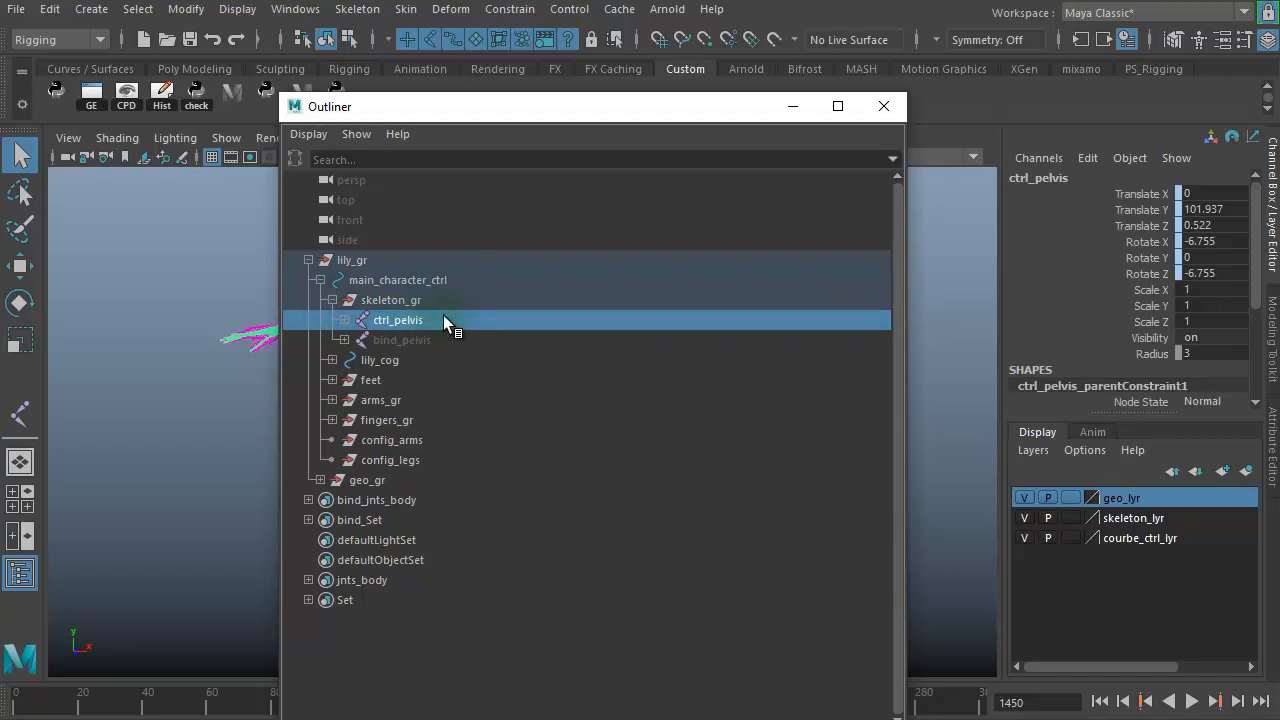
pyautogui.moveTo(411, 118); pyautogui.dragTo(889, 153)
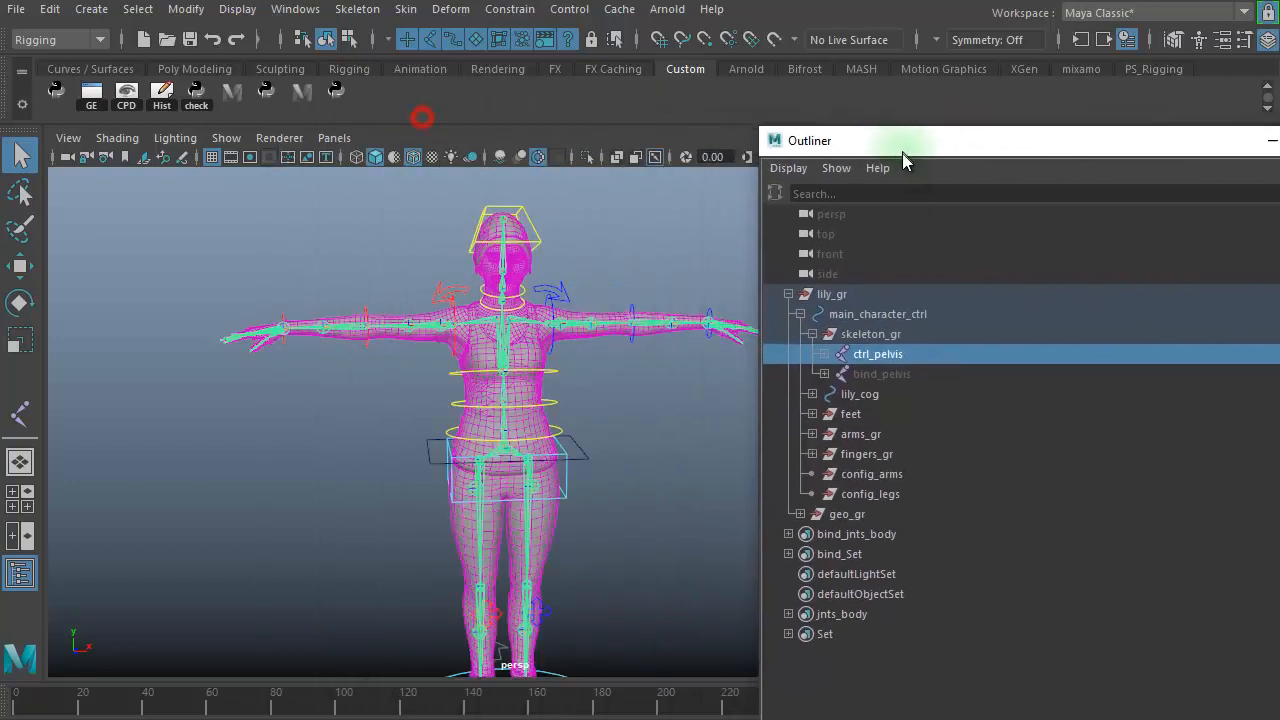
# Show the hidden bind_pelvis joint and expand its hierarchy in the Outliner
pyautogui.click(895, 374)
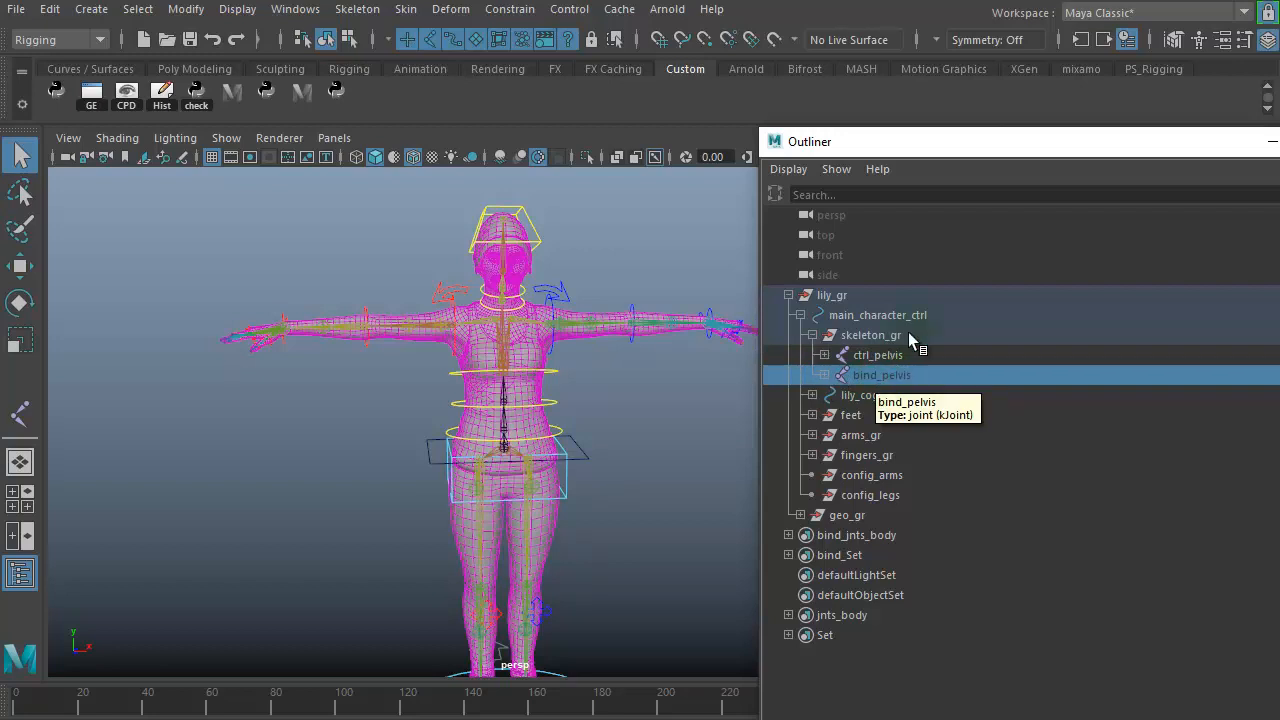
pyautogui.hotkey('shift', 'h')
pyautogui.click(823, 375)
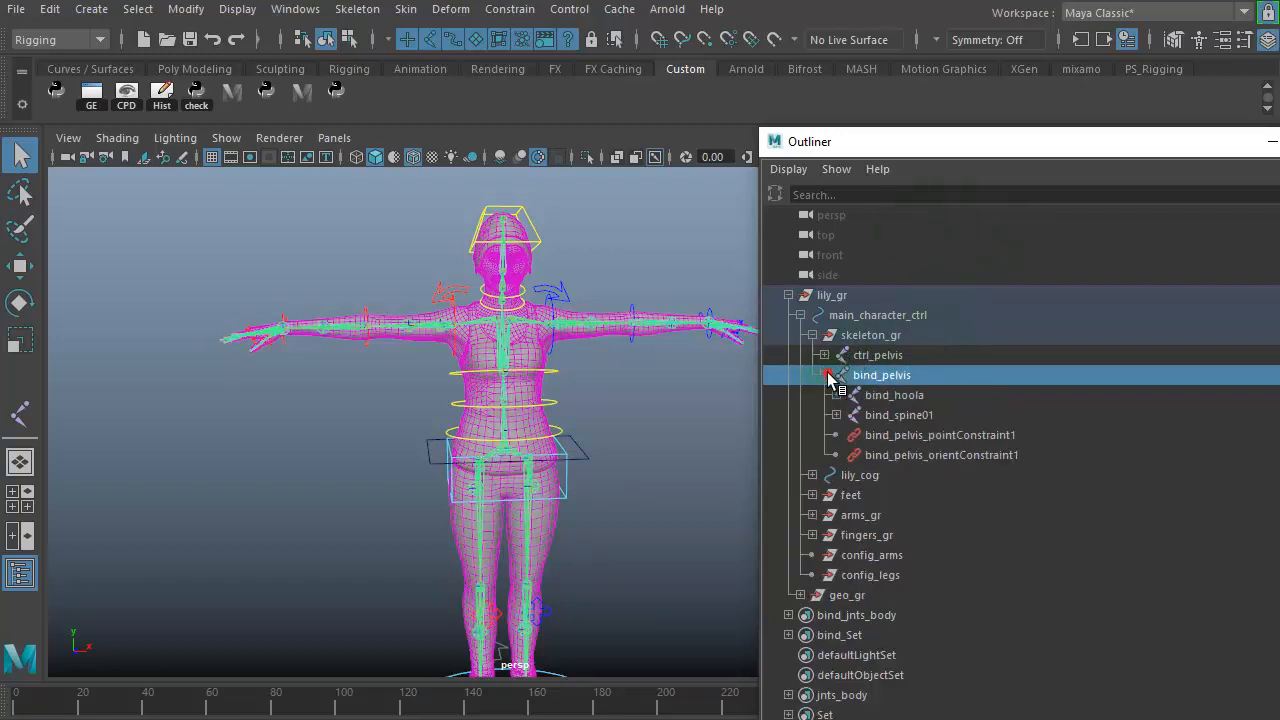
pyautogui.moveTo(903, 143); pyautogui.dragTo(439, 75)
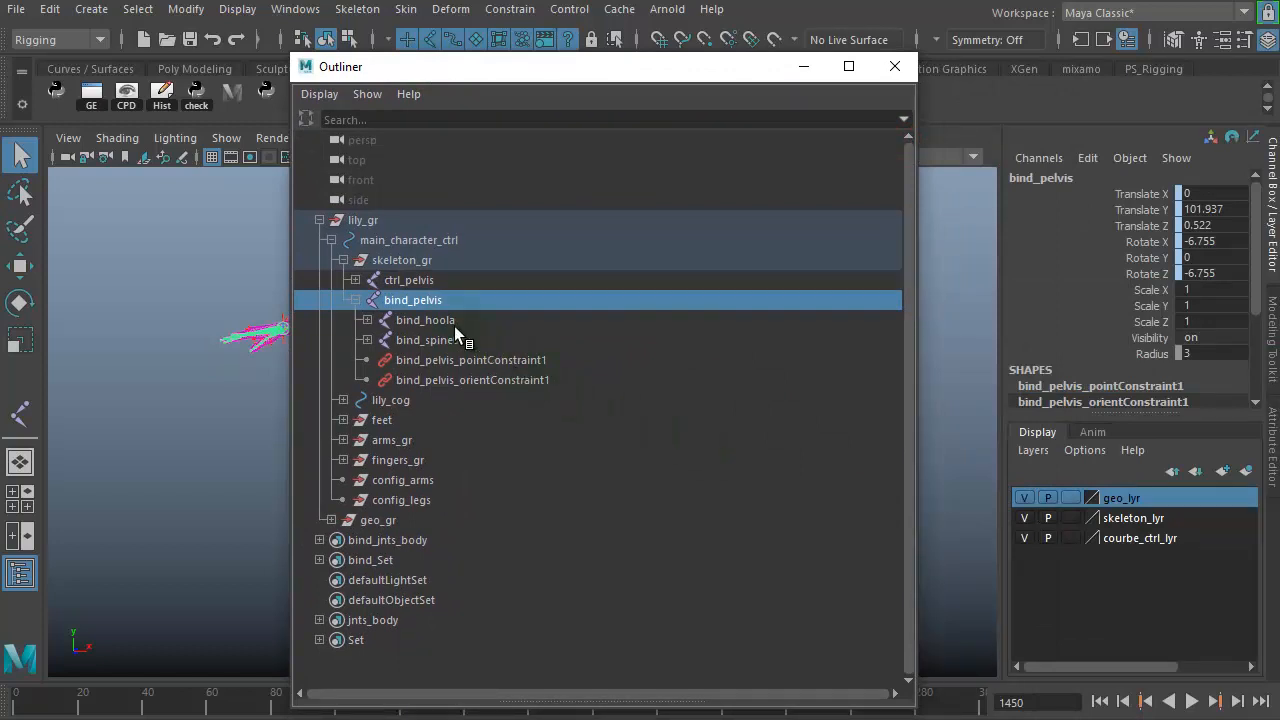
# Copy the joint name bind_pelvis from the Outliner into line 12 of the Script Editor notes
pyautogui.doubleClick(410, 300)
pyautogui.hotkey('ctrl', 'c')
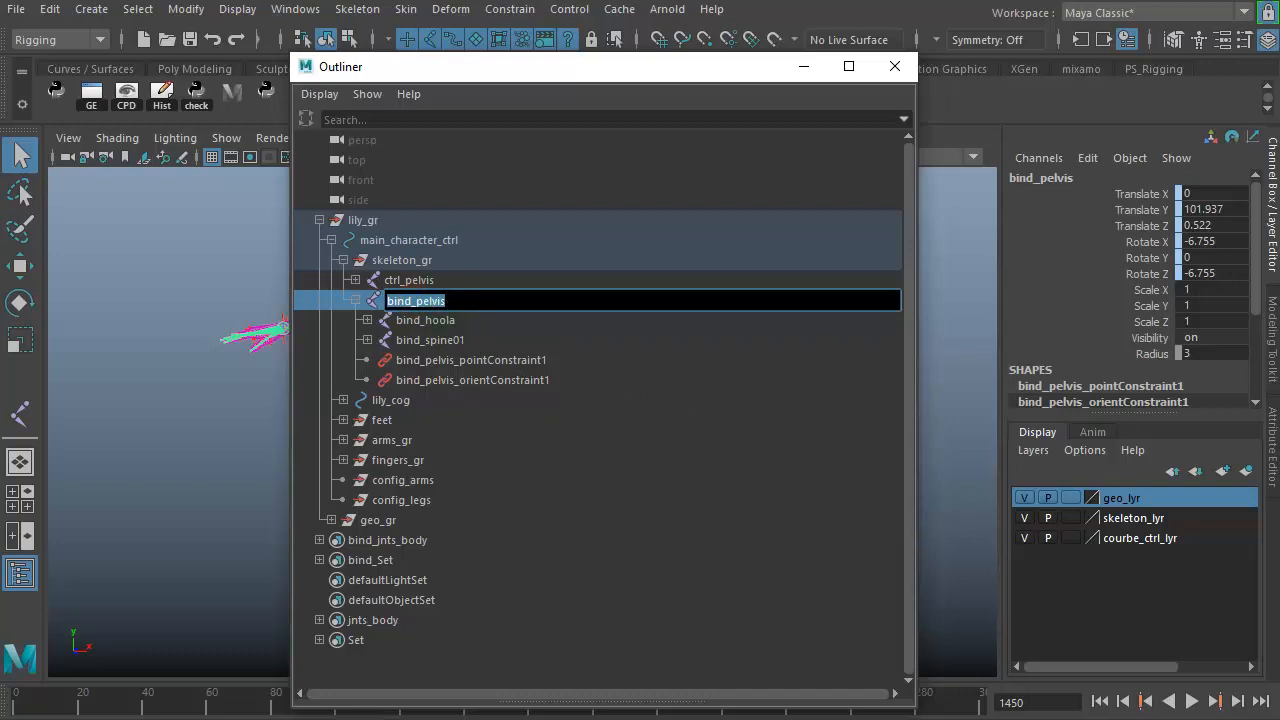
pyautogui.hotkey('alt', 'Tab')
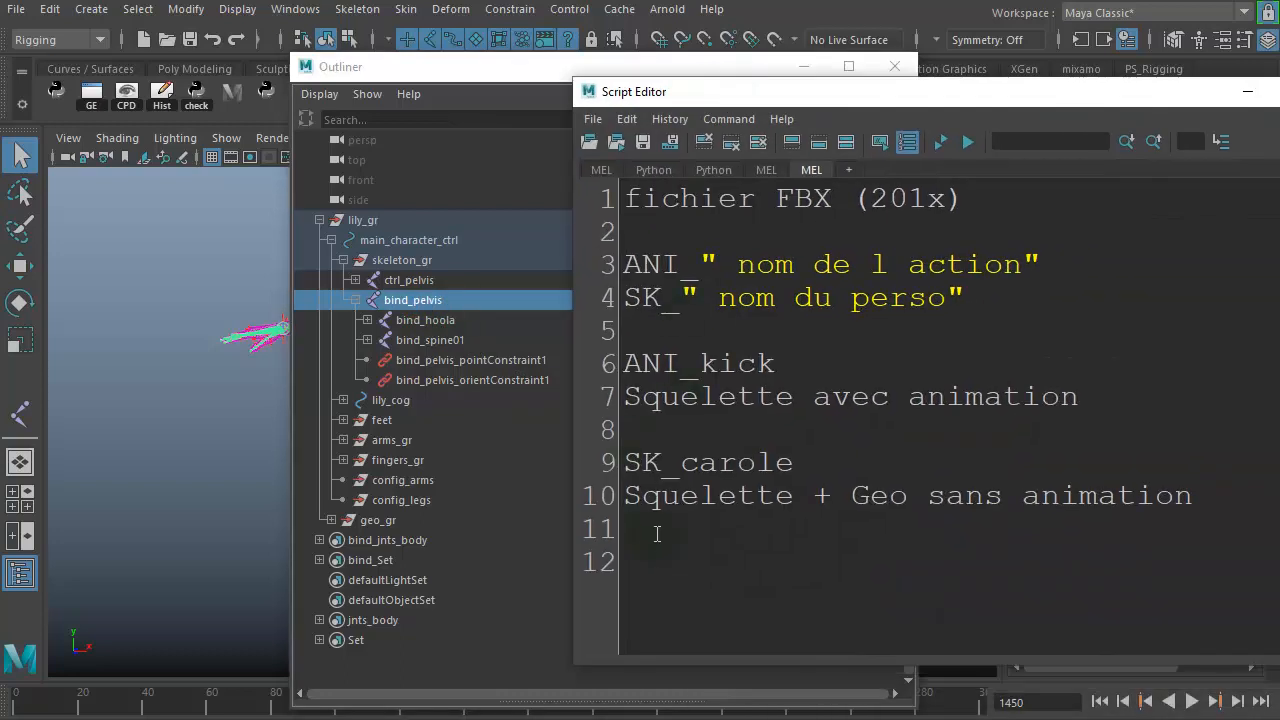
pyautogui.click(657, 548)
pyautogui.hotkey('ctrl', 'v')
# Remove the bind_ prefix from the joint name on line 12 so it reads pelvis
pyautogui.moveTo(724, 568); pyautogui.dragTo(599, 569)
pyautogui.press('BackSpace')
pyautogui.write('\\')
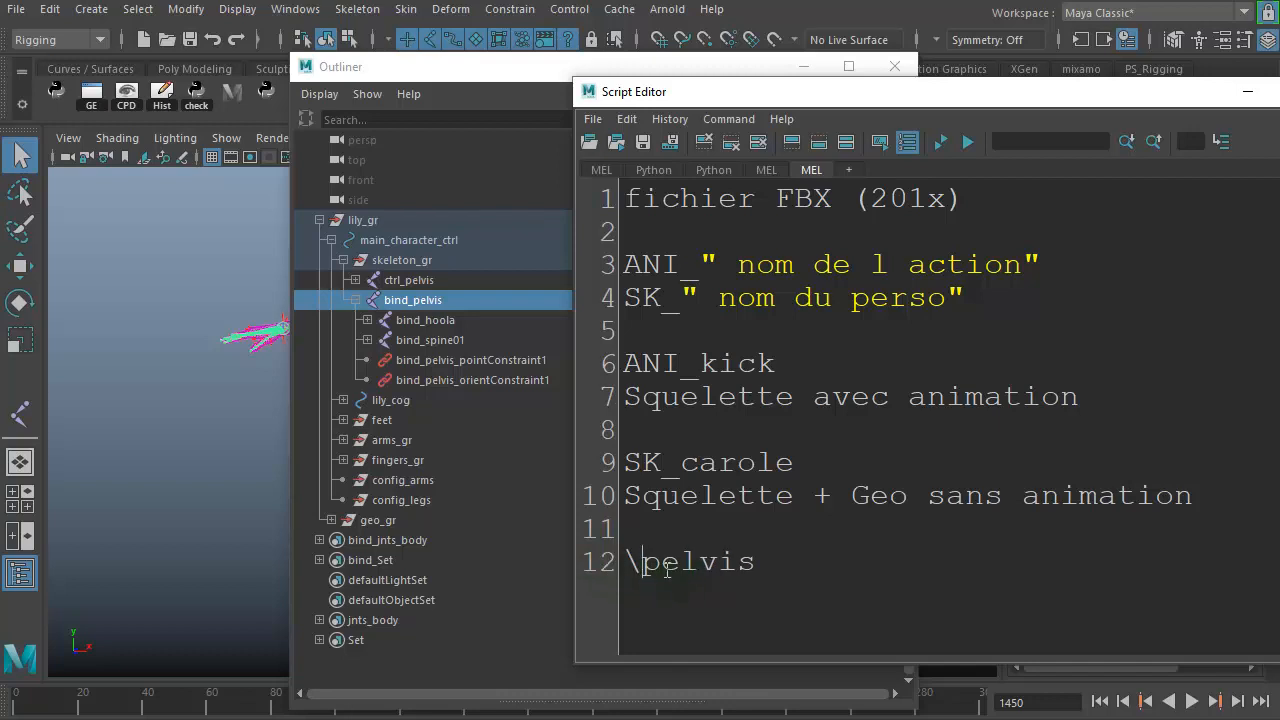
pyautogui.press('BackSpace')
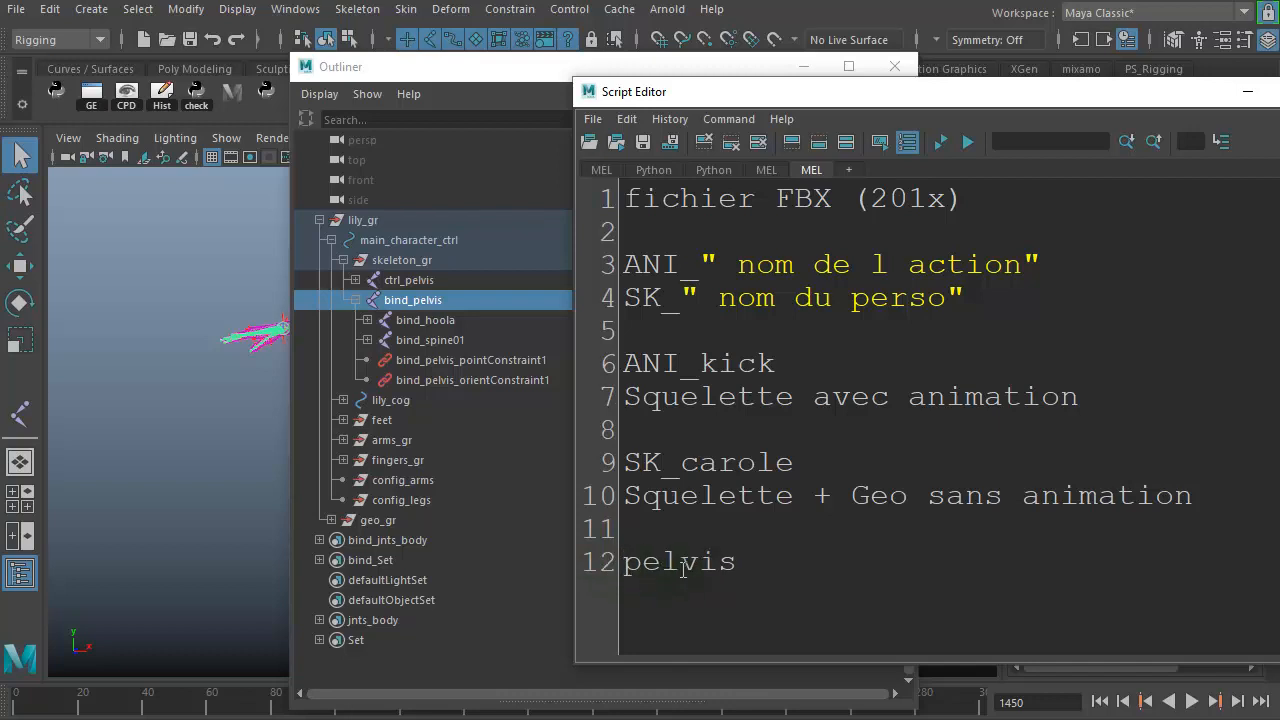
# Expand the bind_spine01 joint and copy the joint name bind_spine02 over line 12 of the Script Editor notes
pyautogui.click(454, 321)
pyautogui.click(470, 340)
pyautogui.click(367, 340)
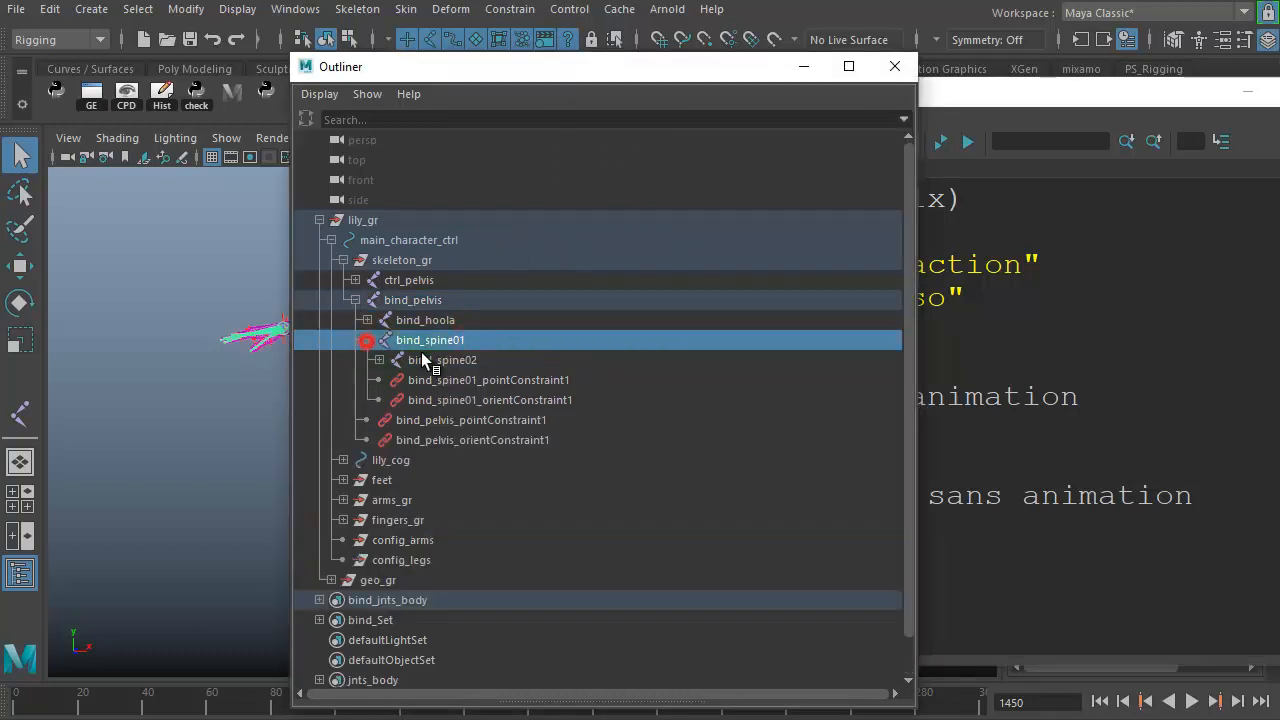
pyautogui.doubleClick(447, 362)
pyautogui.hotkey('ctrl', 'c')
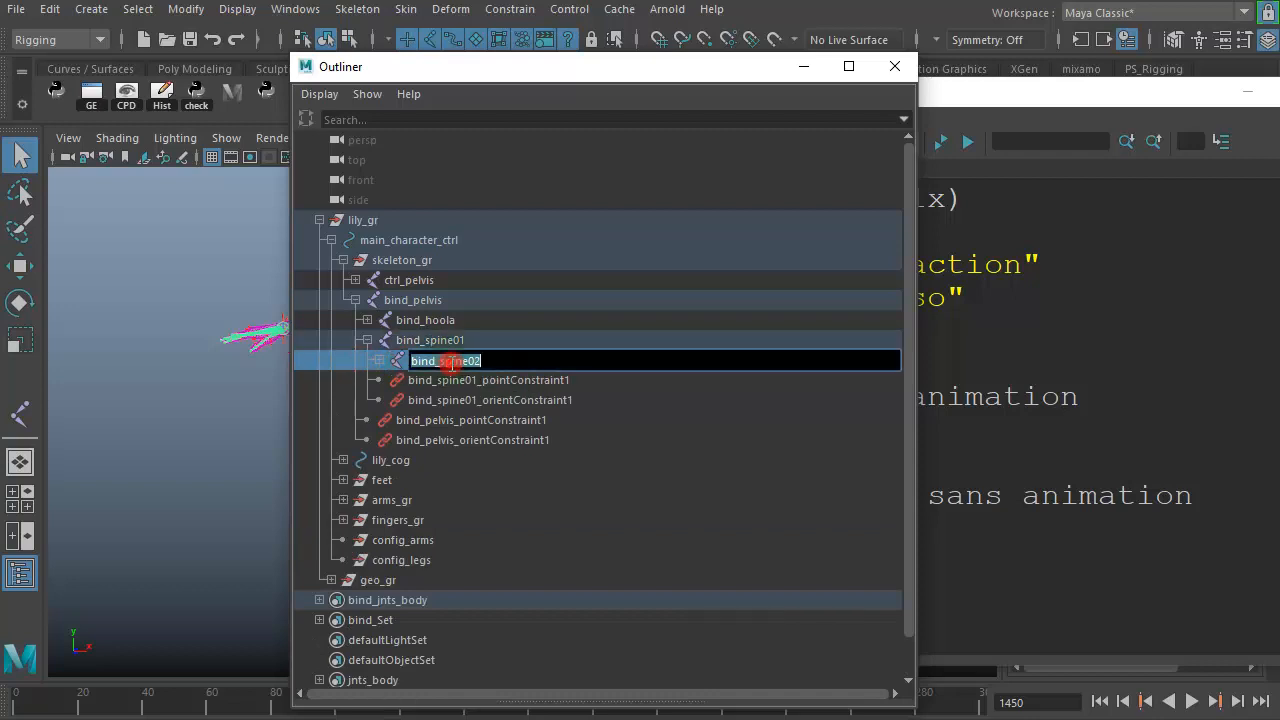
pyautogui.click(1050, 552)
pyautogui.doubleClick(780, 557)
pyautogui.hotkey('ctrl', 'v')
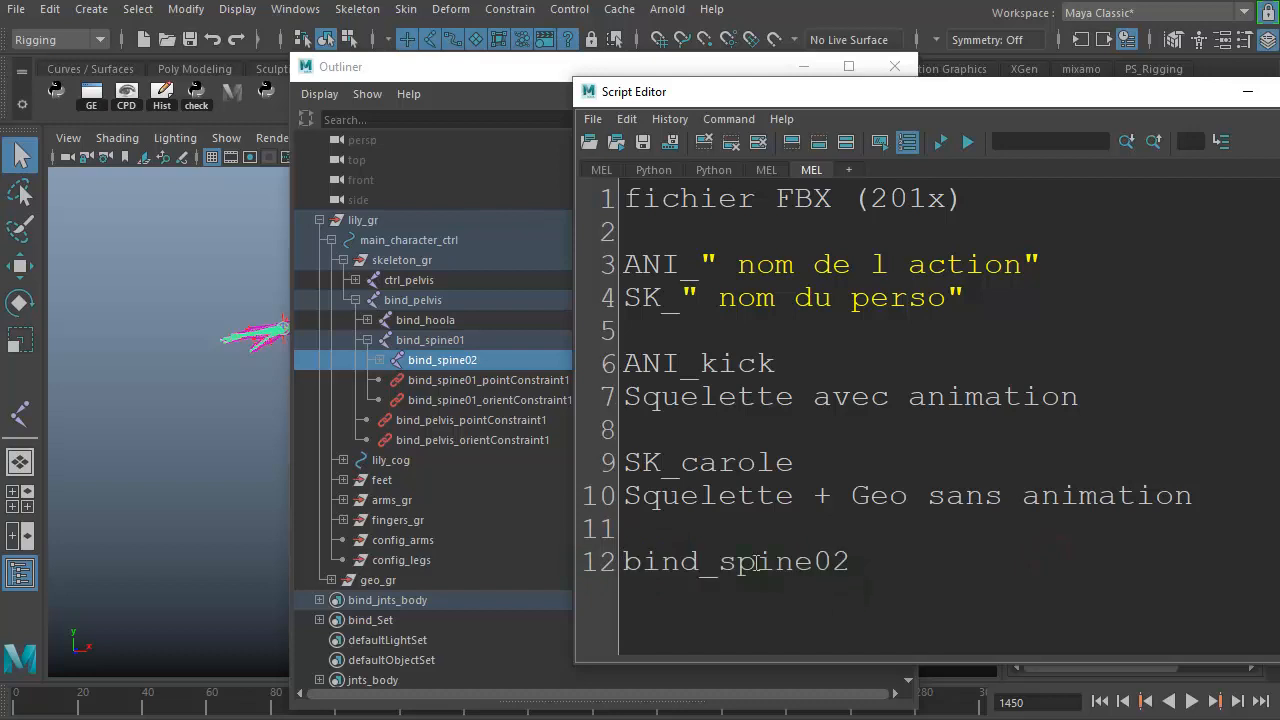
# Remove the bind_ prefix on line 12 and insert an underscore before the number so it reads spine_02
pyautogui.moveTo(727, 560); pyautogui.dragTo(615, 568)
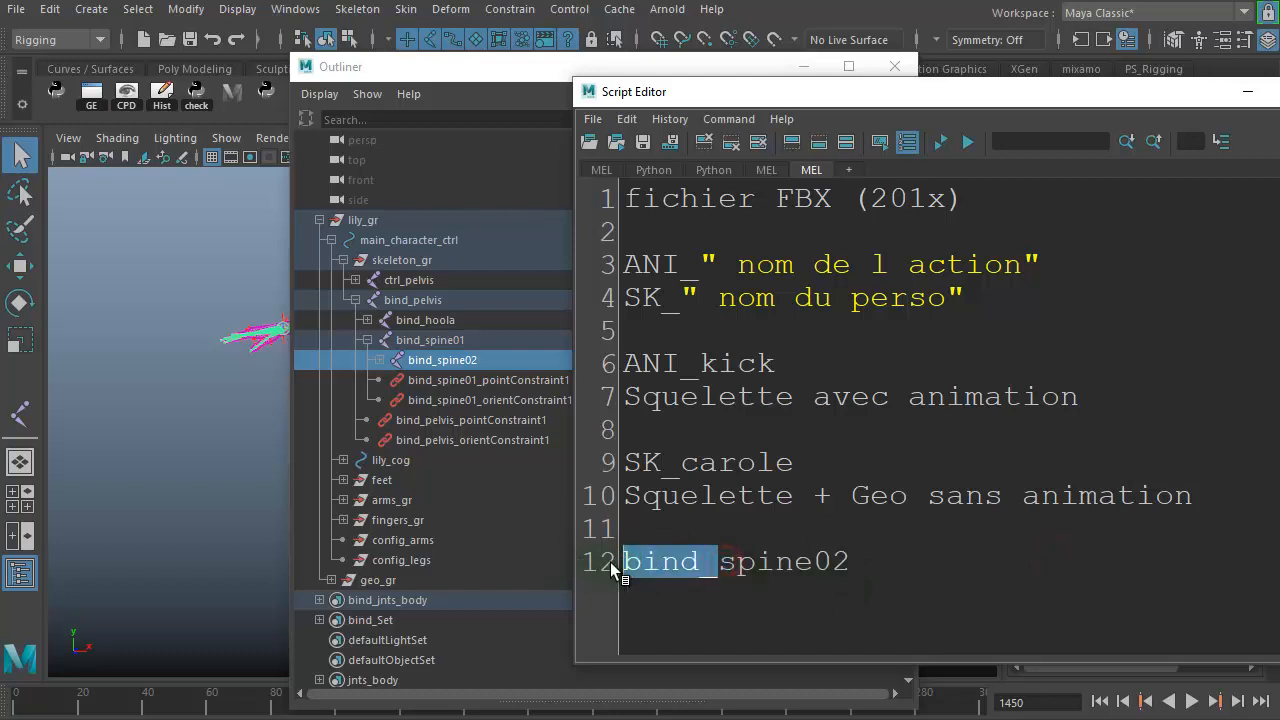
pyautogui.press('BackSpace')
pyautogui.click(720, 561)
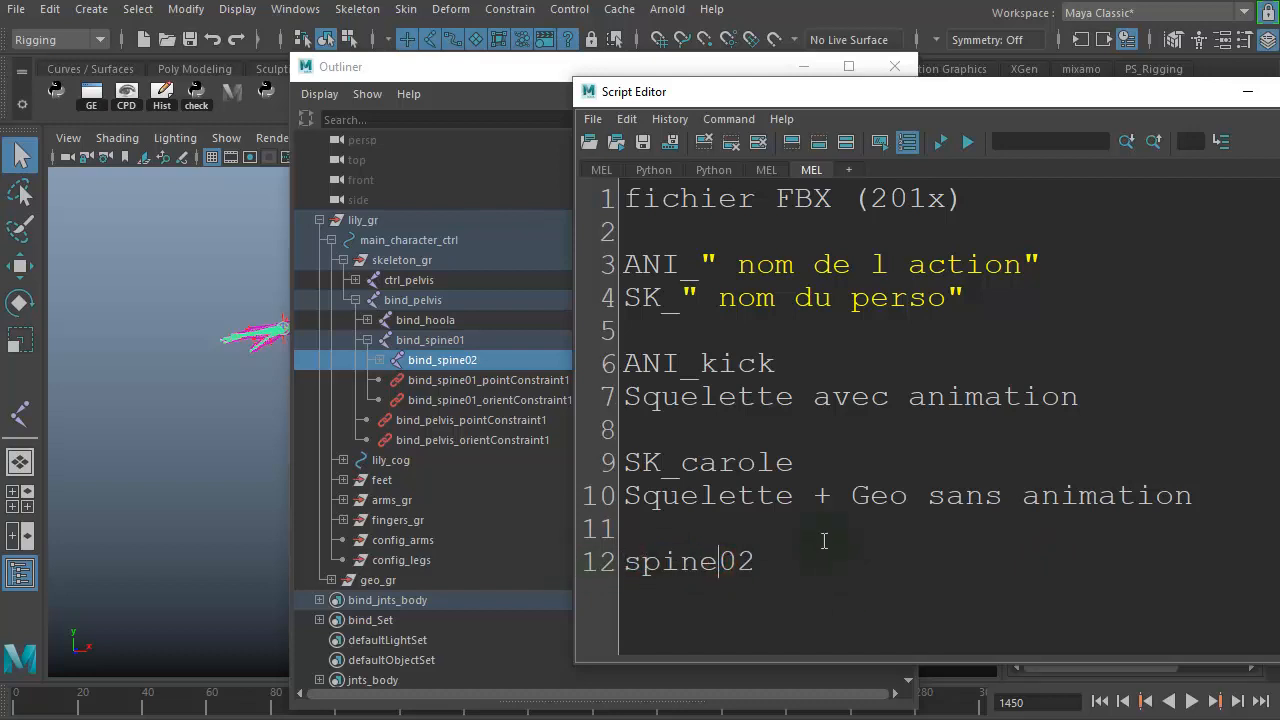
pyautogui.write('_')
# Check the joints below bind_spine02 in the Outliner, then collapse bind_spine01 and expand bind_hoola
pyautogui.moveTo(857, 93); pyautogui.dragTo(1097, 96)
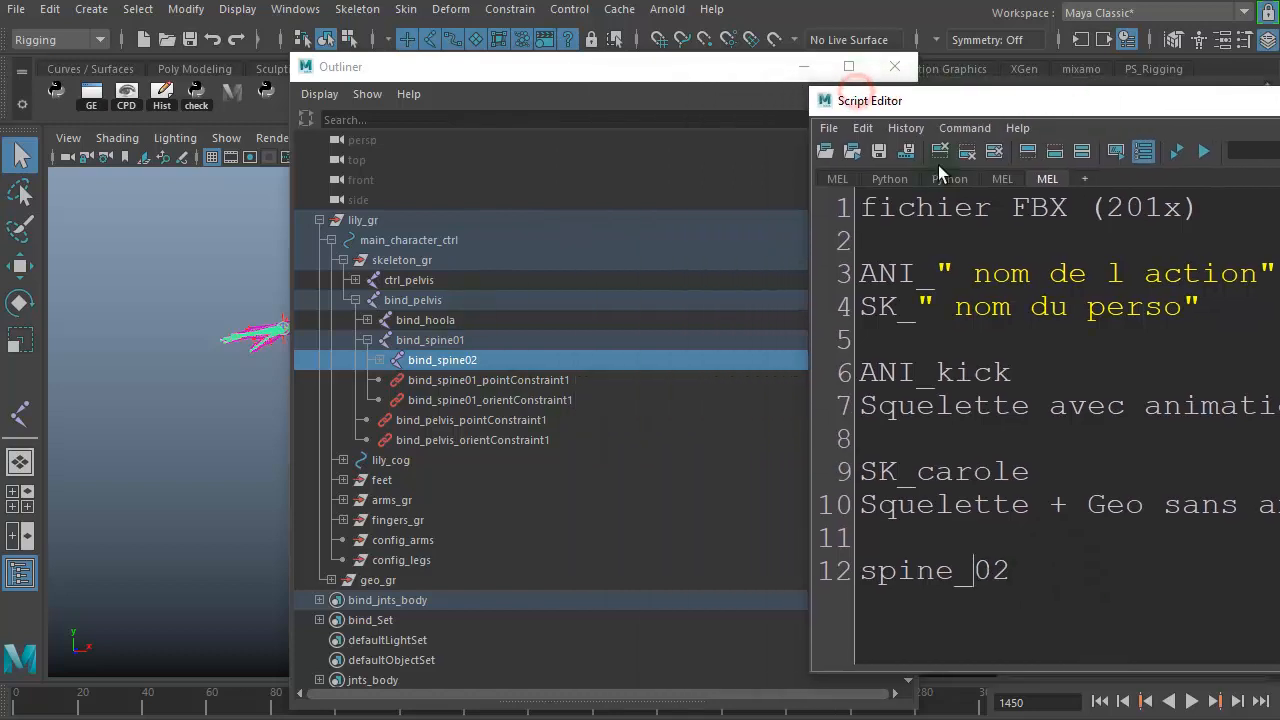
pyautogui.click(441, 363)
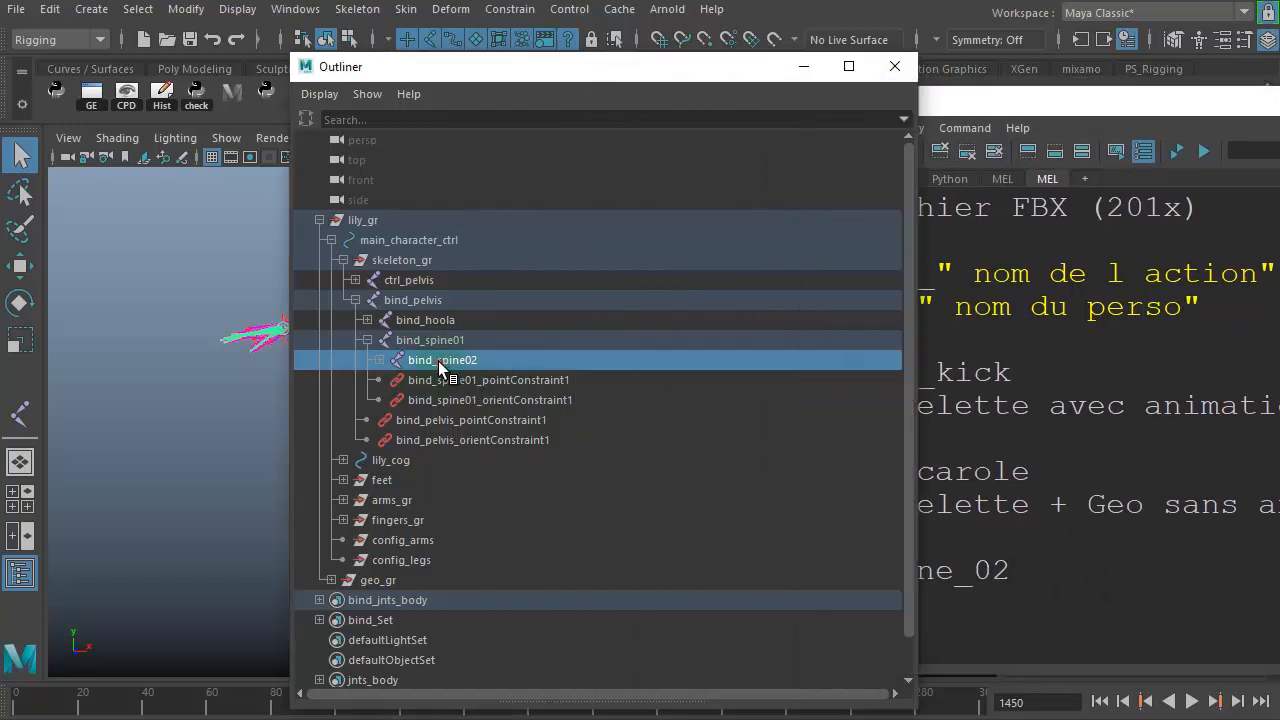
pyautogui.click(379, 360)
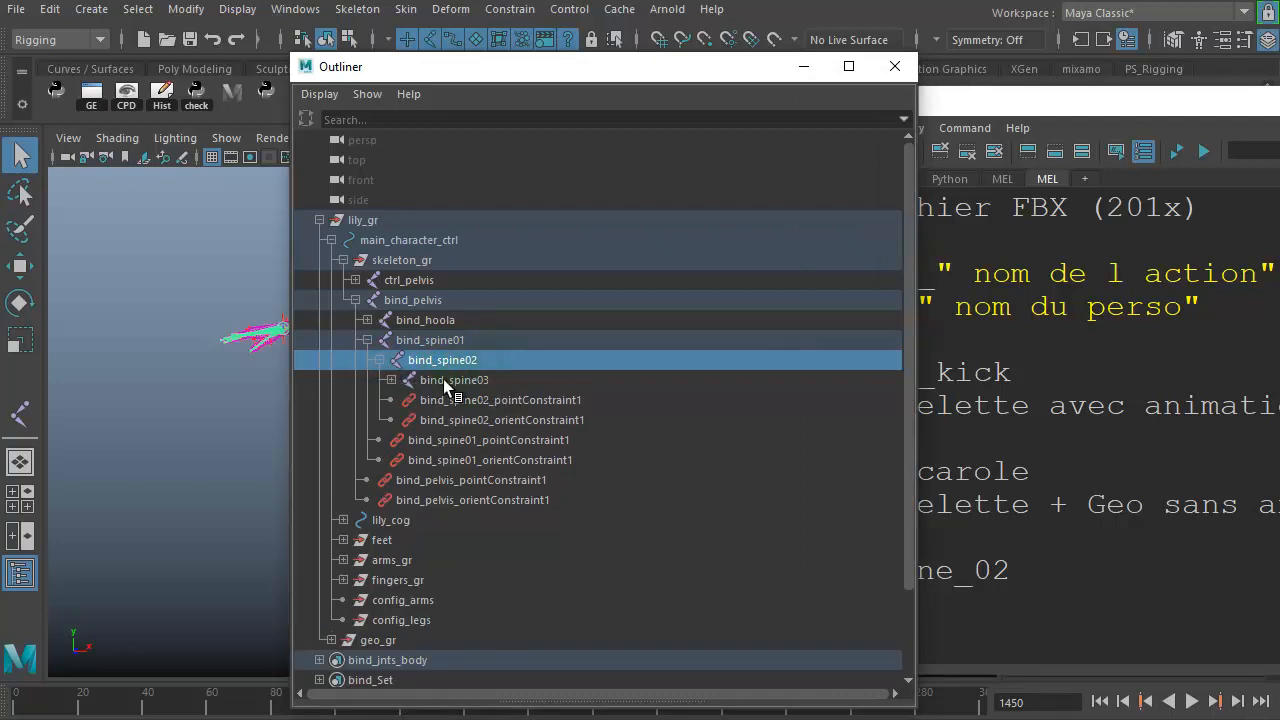
pyautogui.click(441, 320)
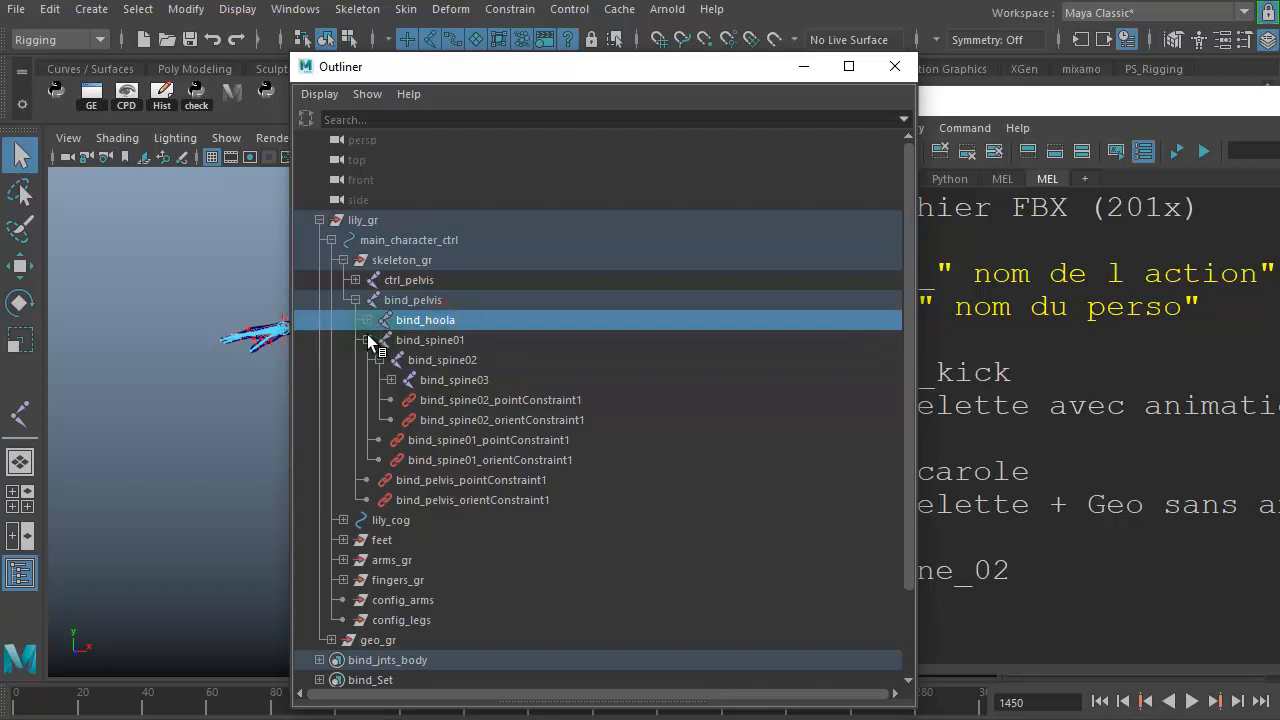
pyautogui.click(367, 340)
pyautogui.click(368, 320)
# Copy the left thigh joint's name bind_tigh_l from the Outliner over line 12 of the Script Editor notes
pyautogui.click(474, 341)
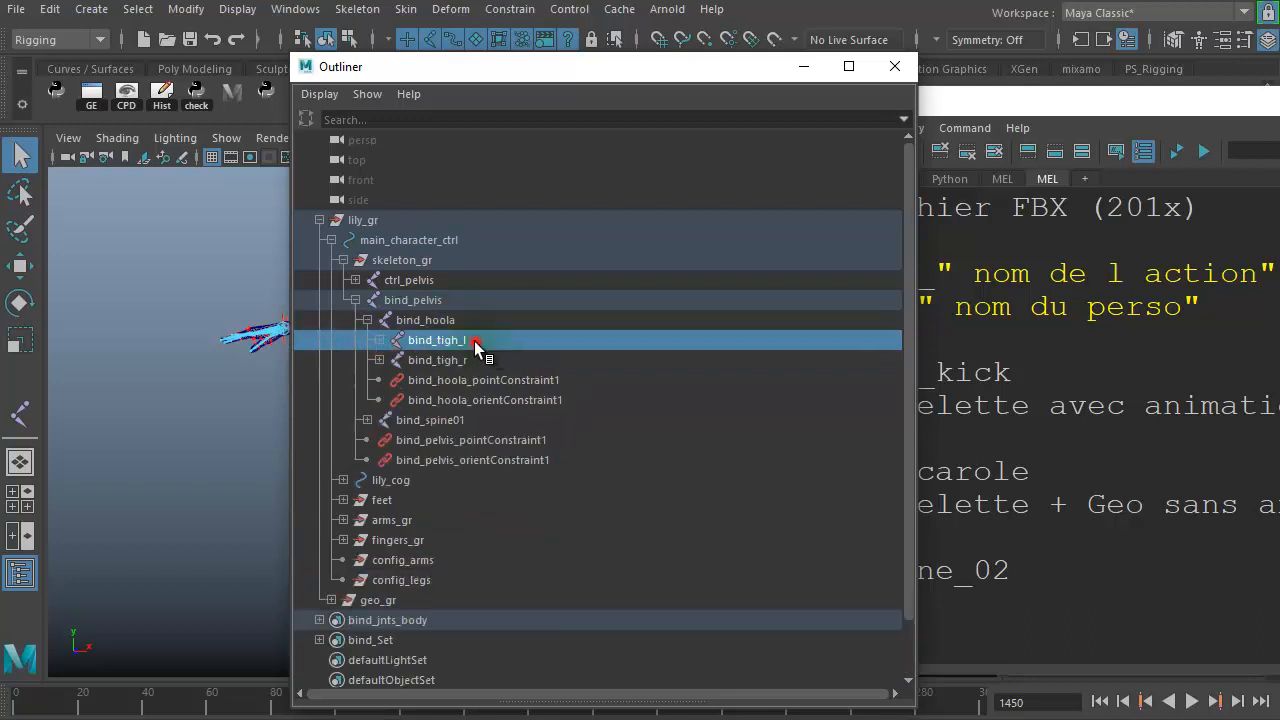
pyautogui.doubleClick(466, 341)
pyautogui.hotkey('ctrl', 'c')
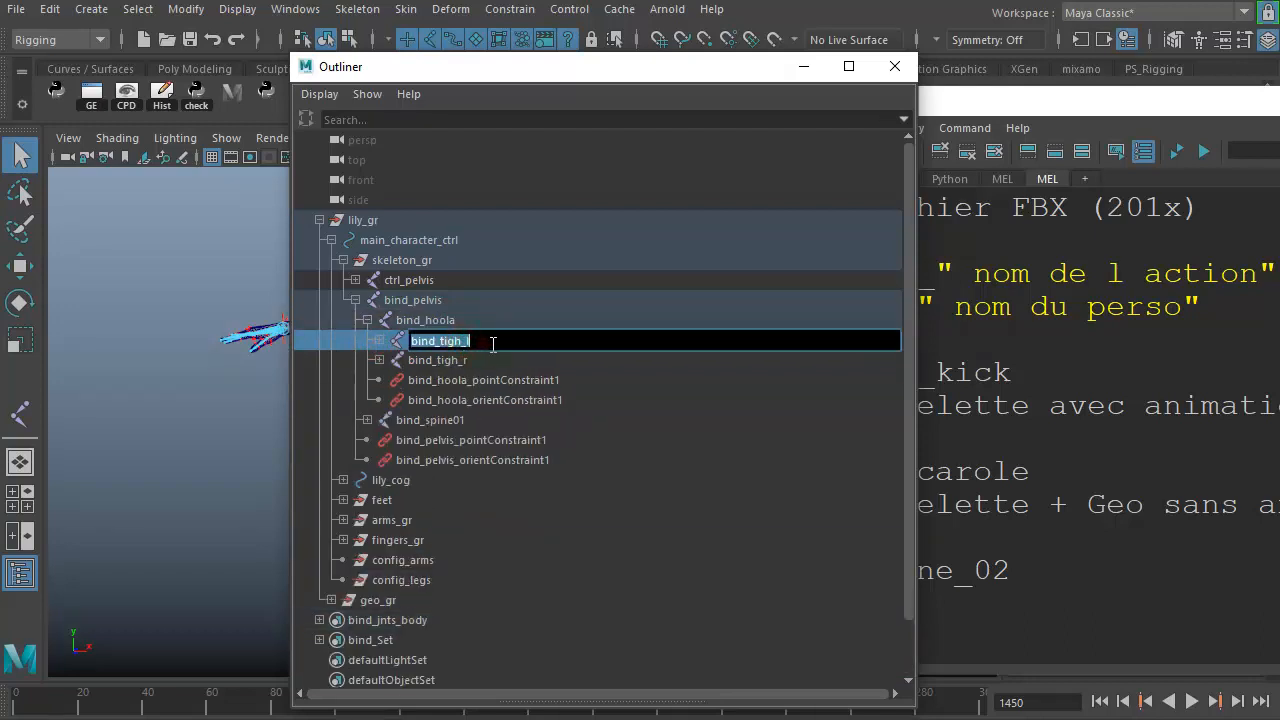
pyautogui.click(477, 360)
pyautogui.click(478, 340)
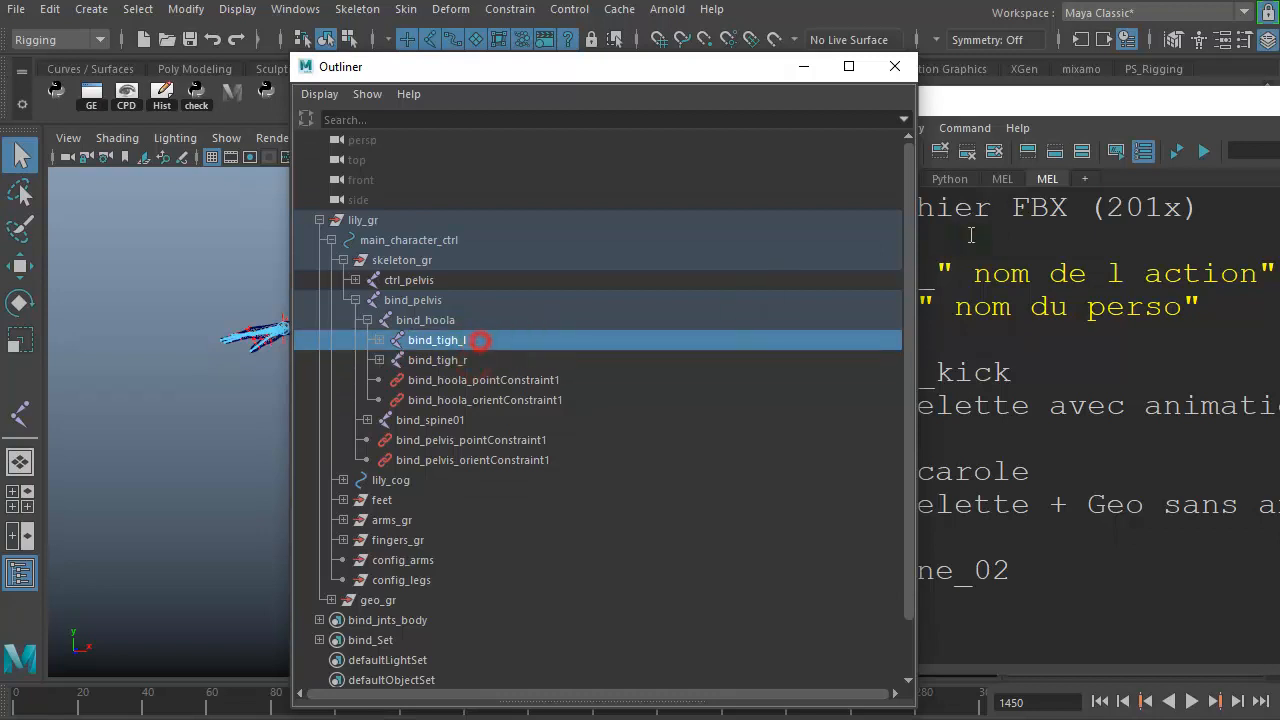
pyautogui.moveTo(1043, 110); pyautogui.dragTo(517, 65)
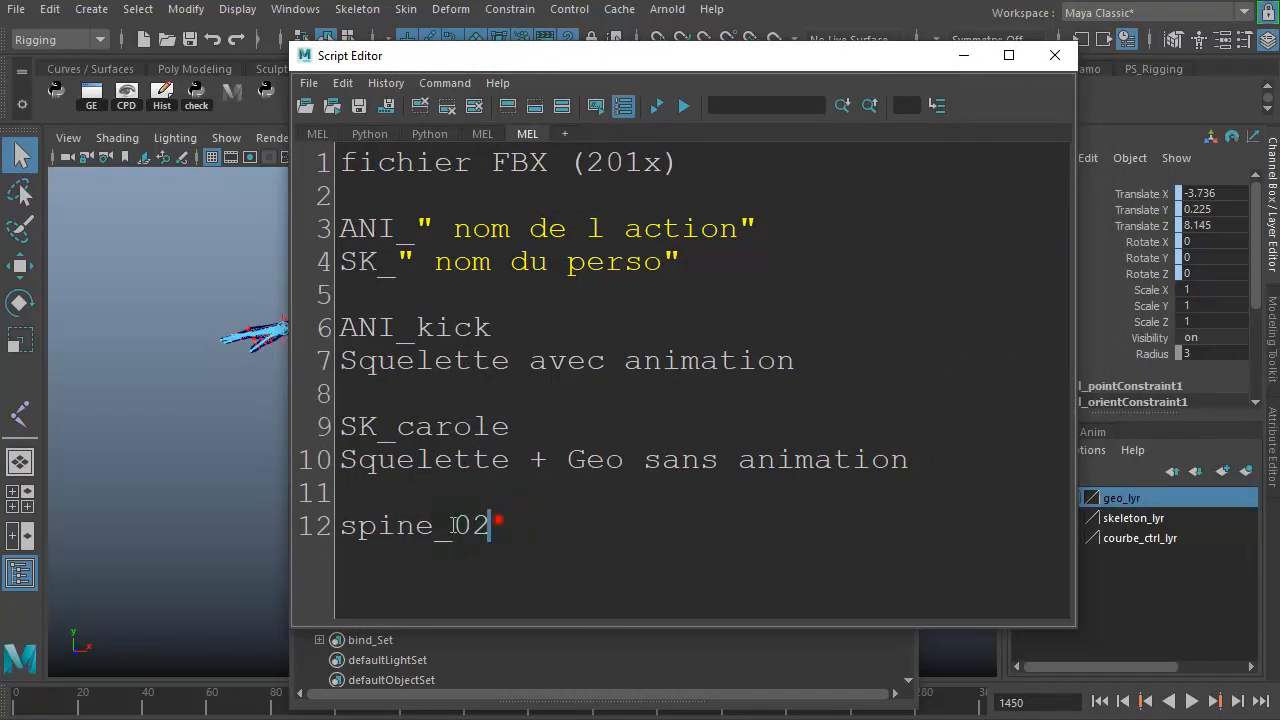
pyautogui.doubleClick(498, 522)
pyautogui.hotkey('ctrl', 'v')
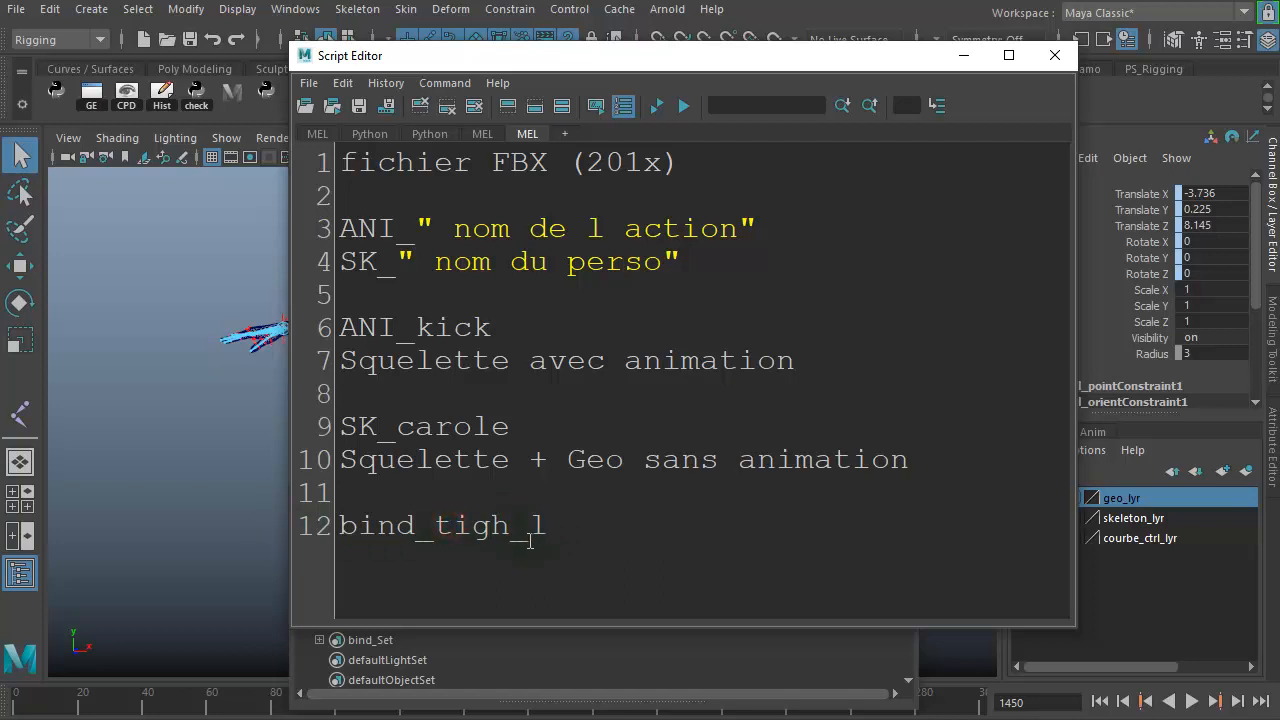
# Correct the spelling of thigh on line 12 and remove the bind_ prefix so it reads thigh_l
pyautogui.click(446, 530)
pyautogui.write('h')
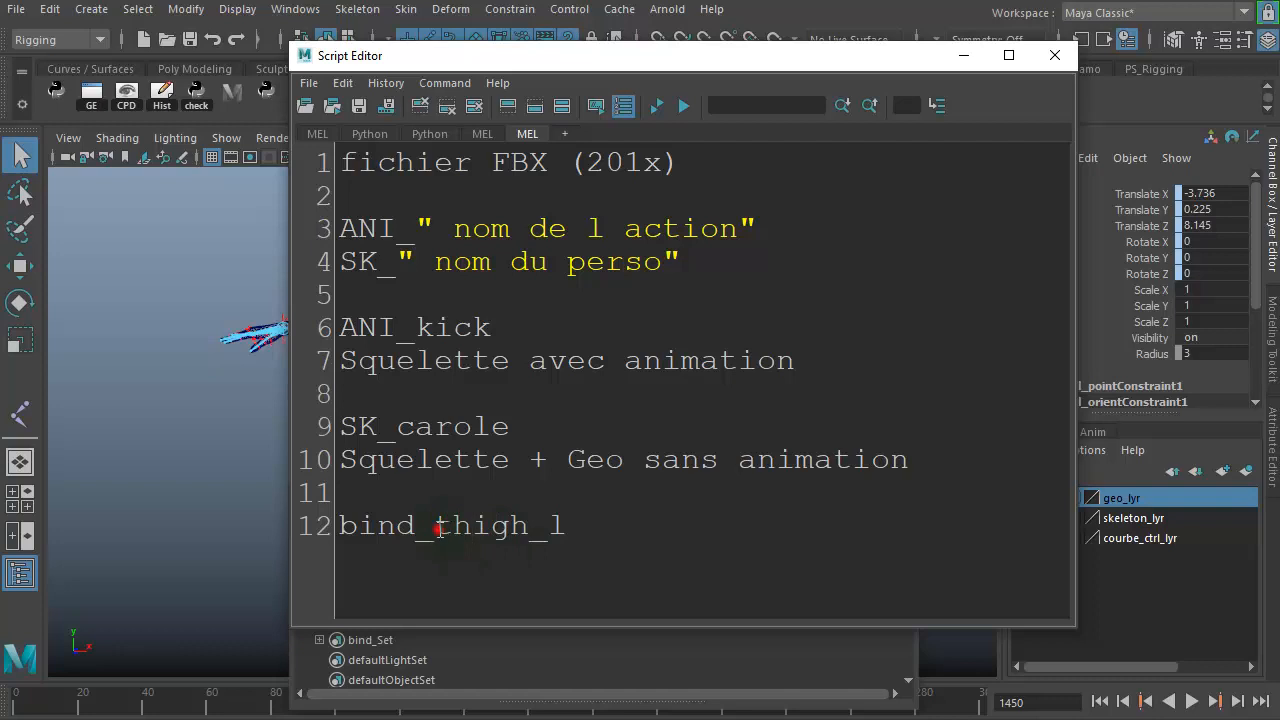
pyautogui.moveTo(438, 530); pyautogui.dragTo(307, 529)
pyautogui.press('BackSpace')
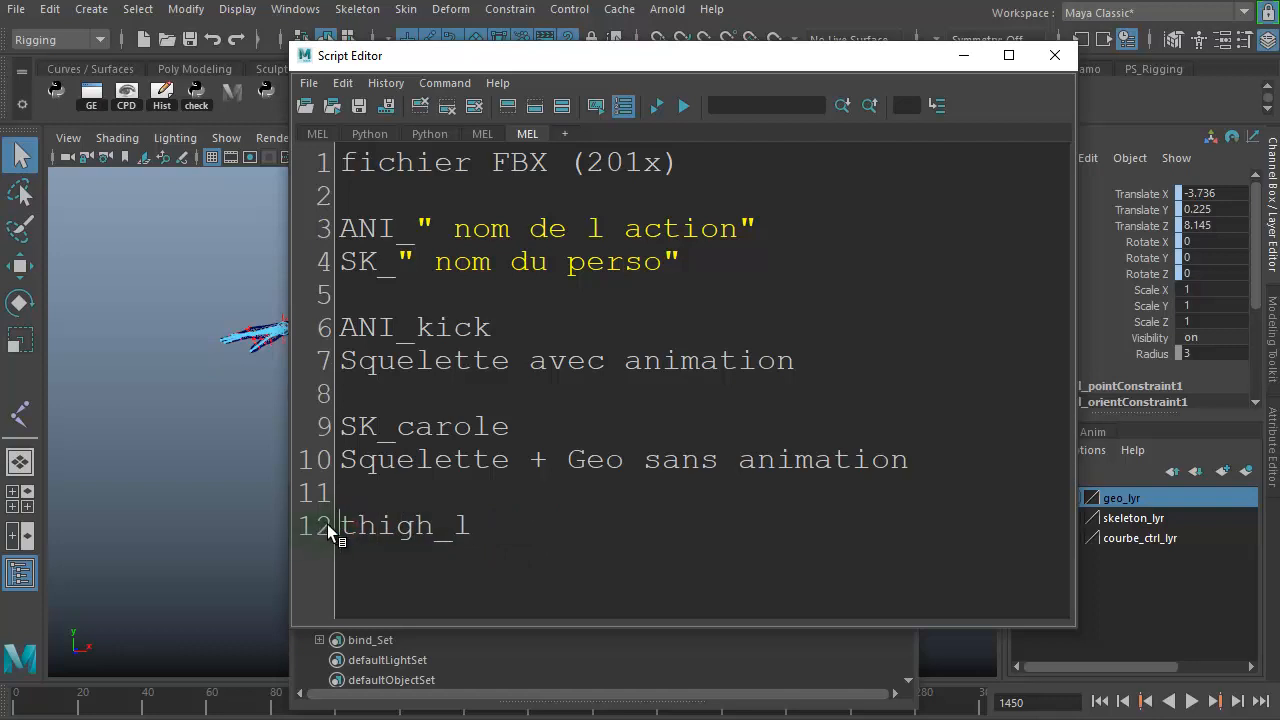
# Expand the bind_tigh_l joint and copy the name bind_tigh_twist01_l over line 12 of the Script Editor notes
pyautogui.moveTo(486, 60); pyautogui.dragTo(920, 97)
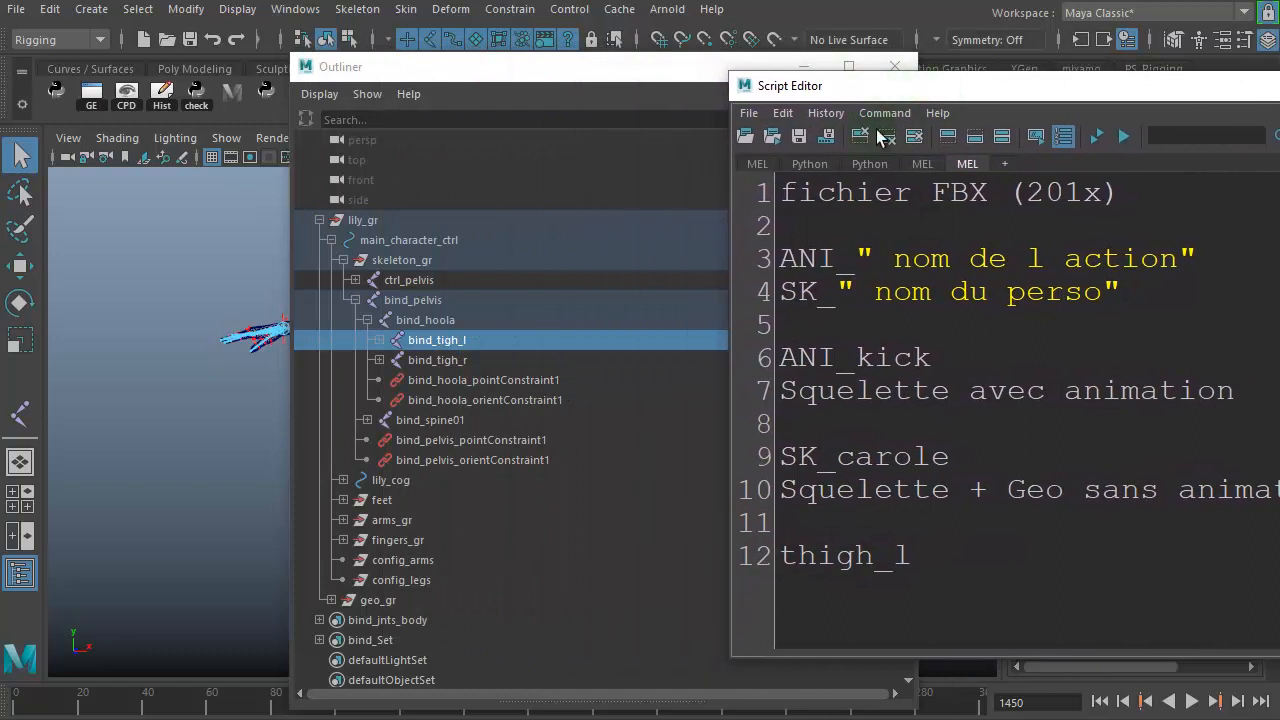
pyautogui.click(448, 343)
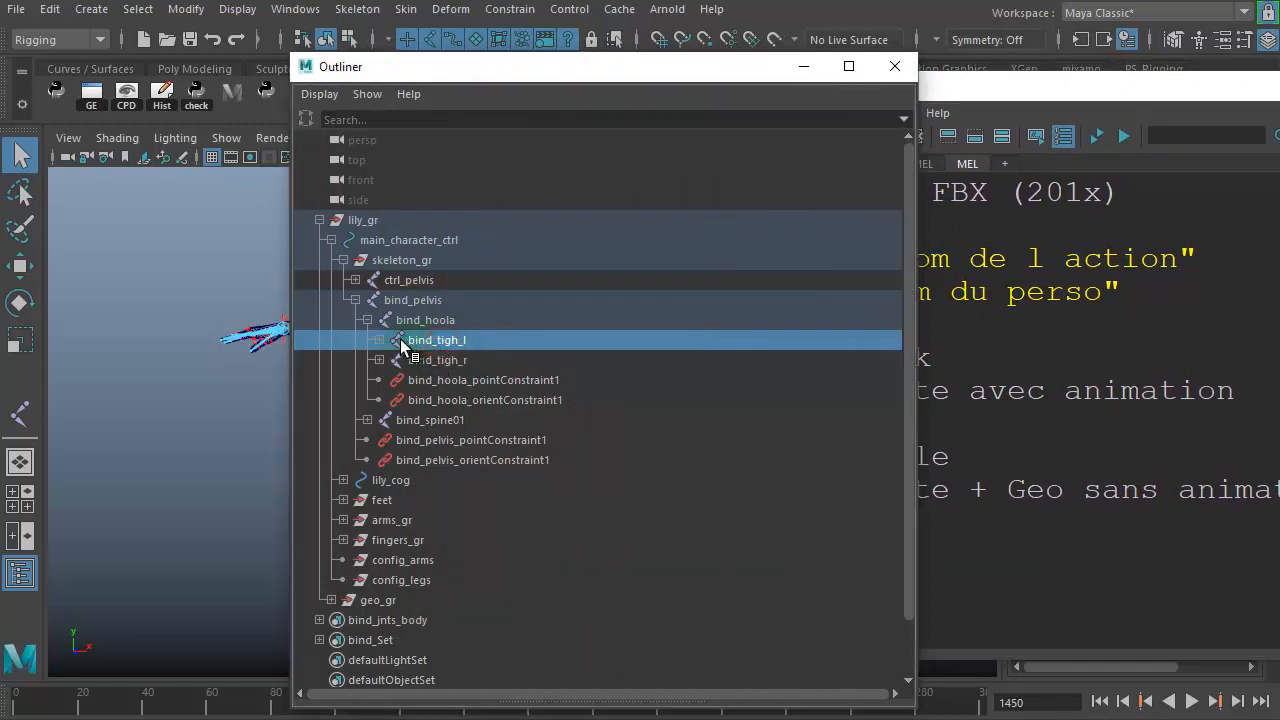
pyautogui.click(422, 362)
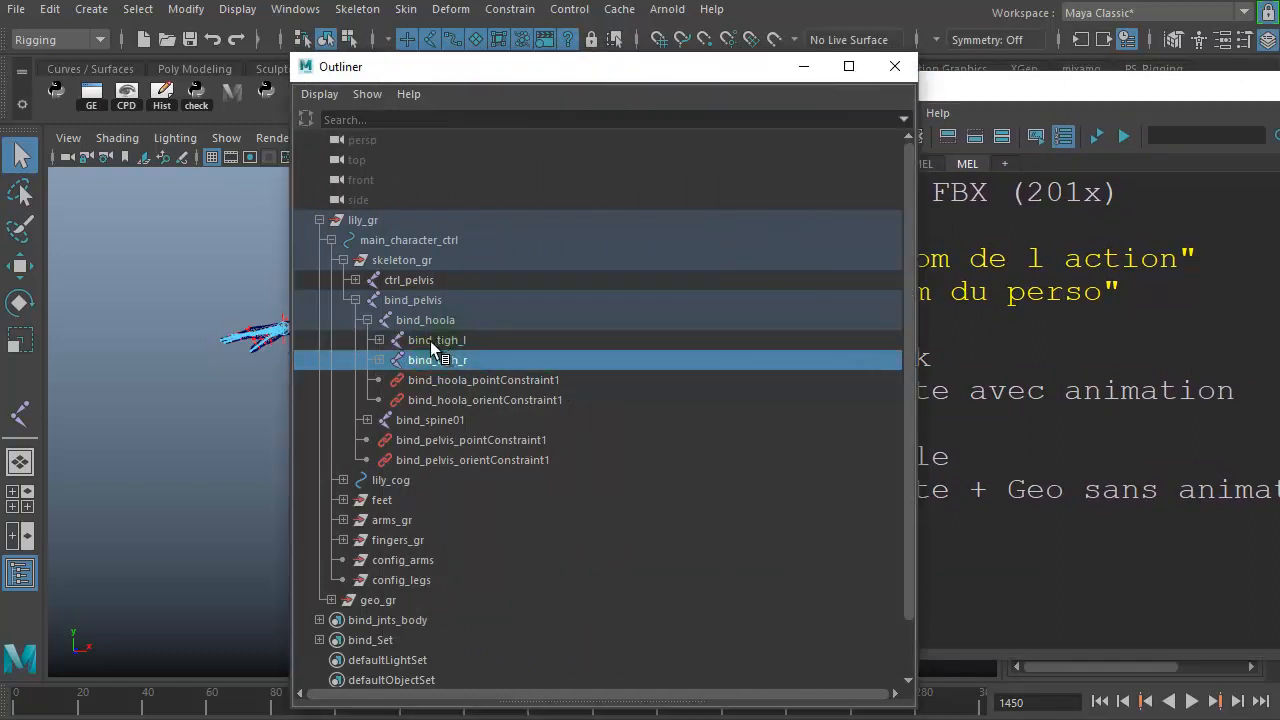
pyautogui.click(380, 341)
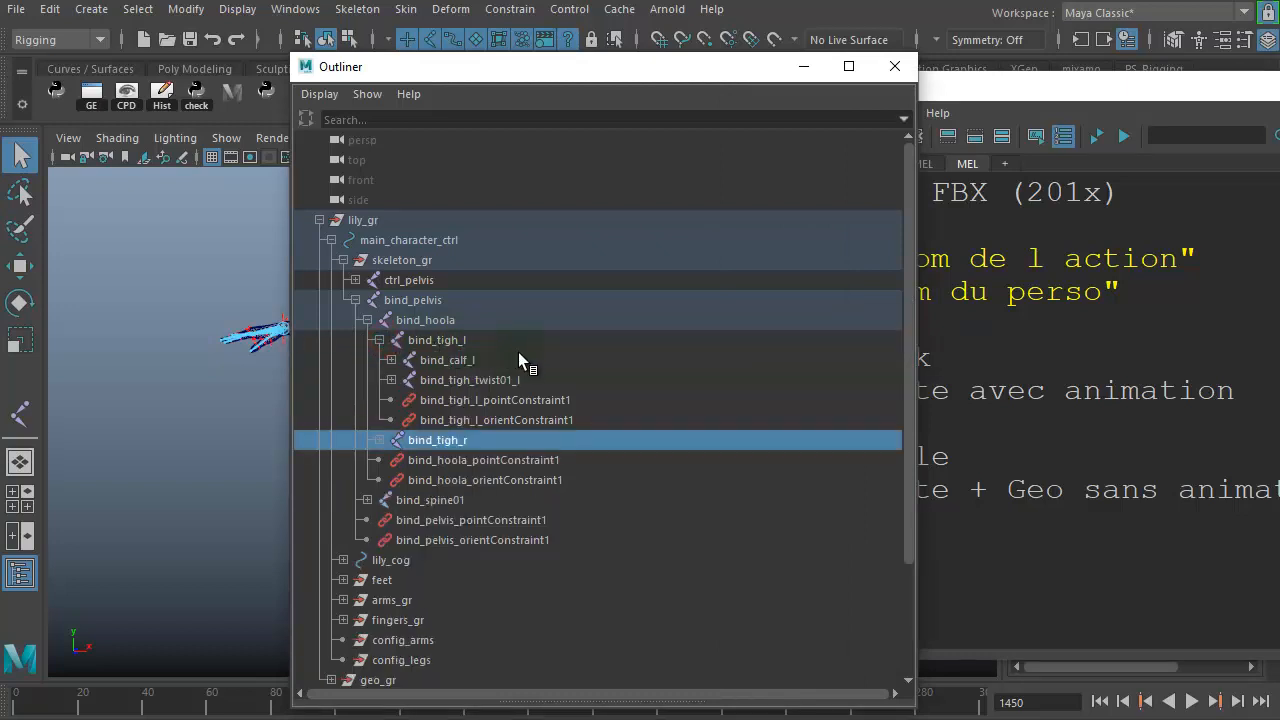
pyautogui.click(487, 378)
pyautogui.doubleClick(489, 378)
pyautogui.hotkey('ctrl', 'c')
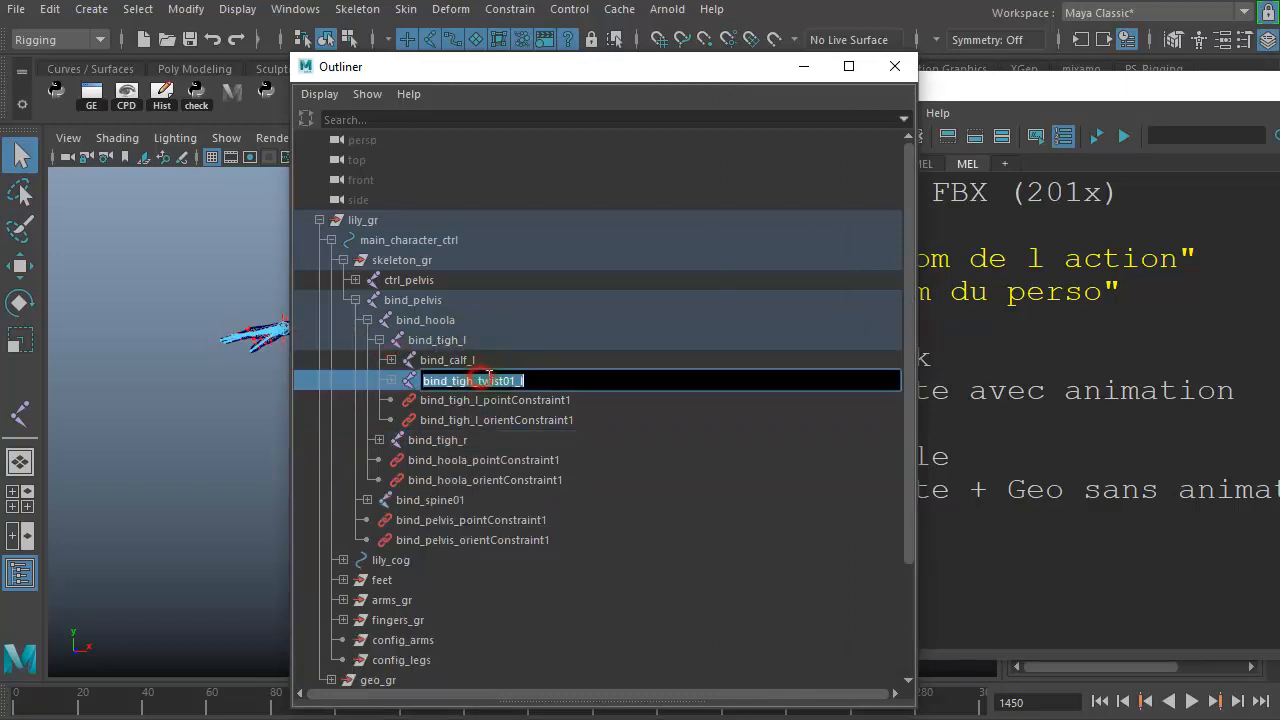
pyautogui.moveTo(1063, 97); pyautogui.dragTo(561, 64)
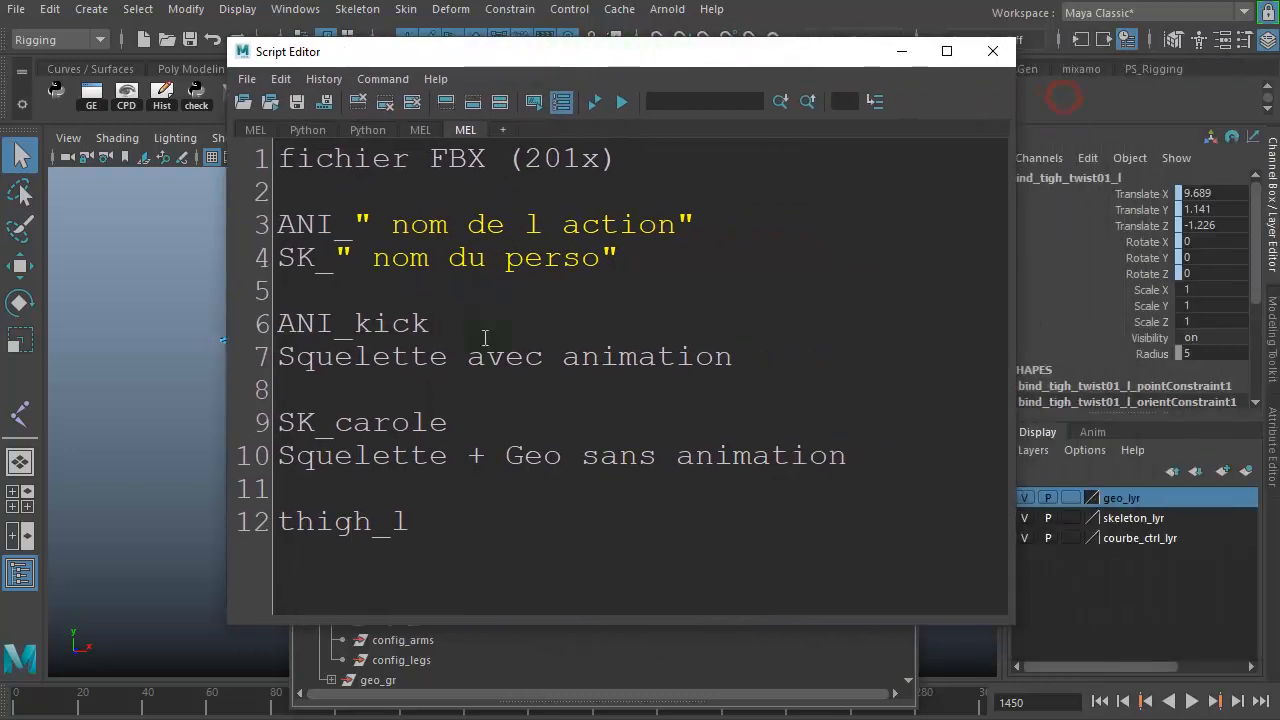
pyautogui.doubleClick(453, 522)
pyautogui.hotkey('ctrl', 'v')
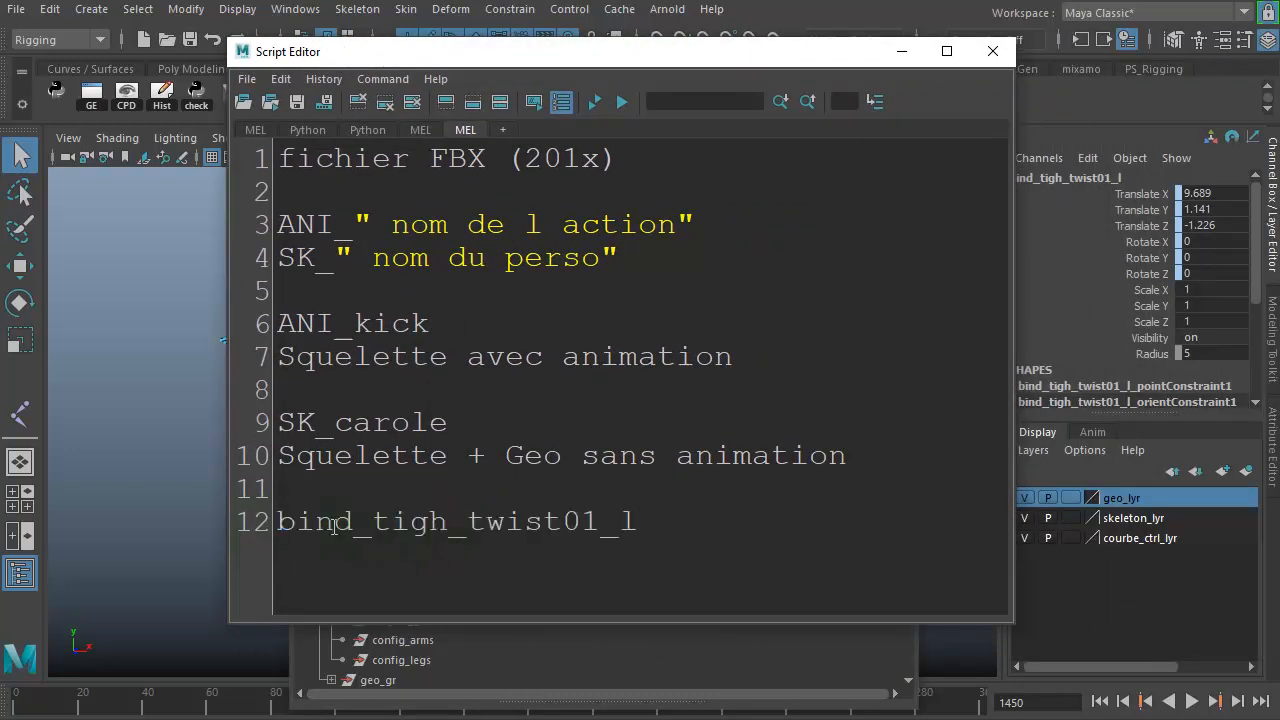
# Edit line 12 to read thigh_twist_01_l by removing the prefix, correcting thigh and inserting an underscore before 01
pyautogui.moveTo(374, 526); pyautogui.dragTo(276, 522)
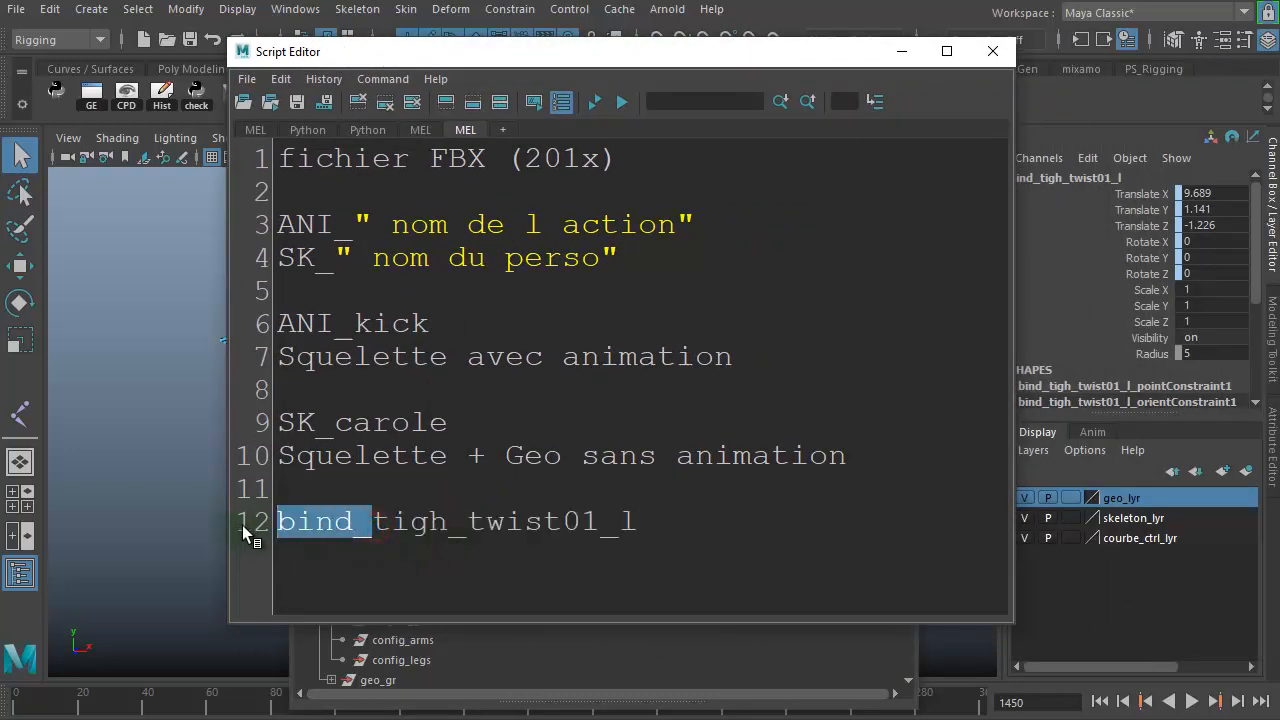
pyautogui.press('BackSpace')
pyautogui.click(297, 521)
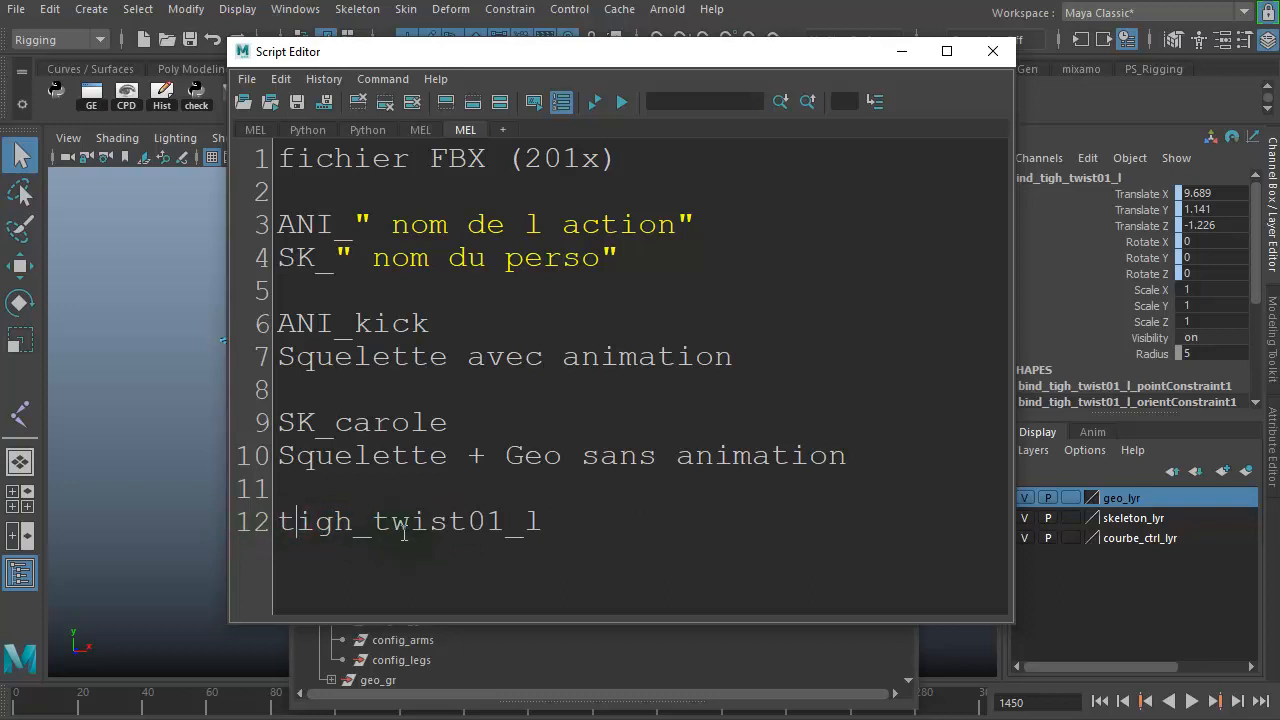
pyautogui.write('h')
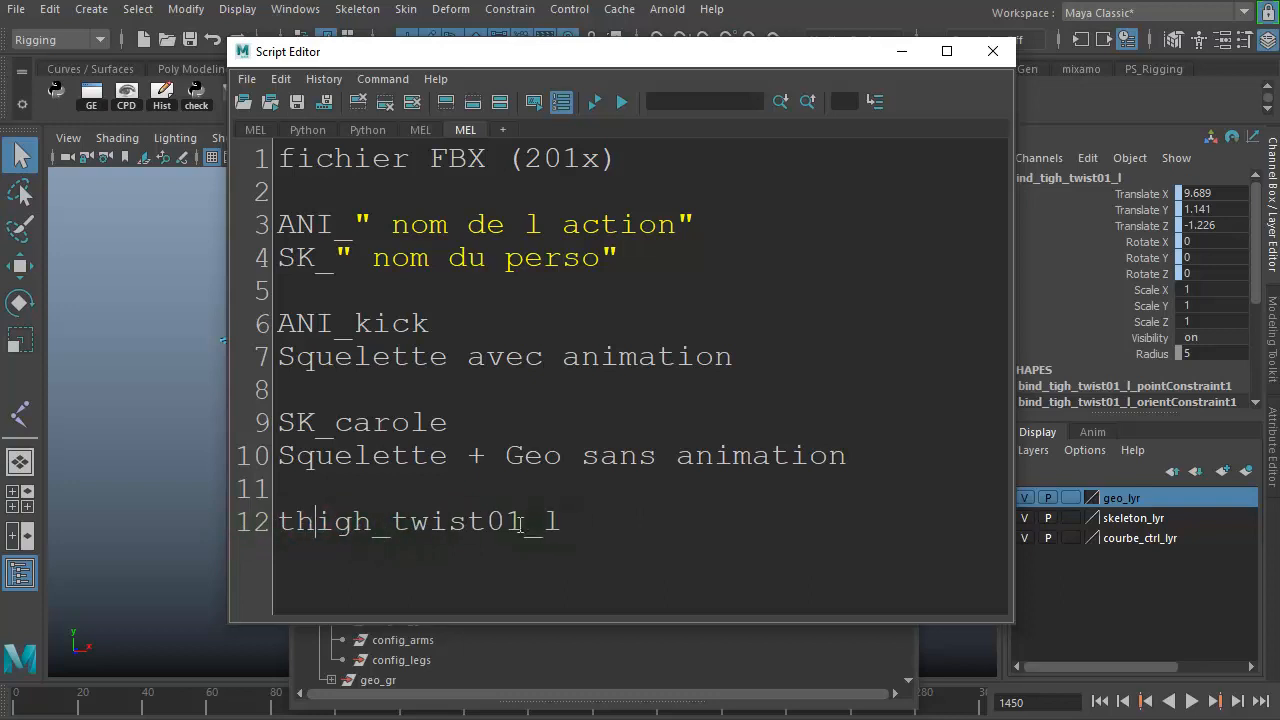
pyautogui.click(488, 522)
pyautogui.write('_')
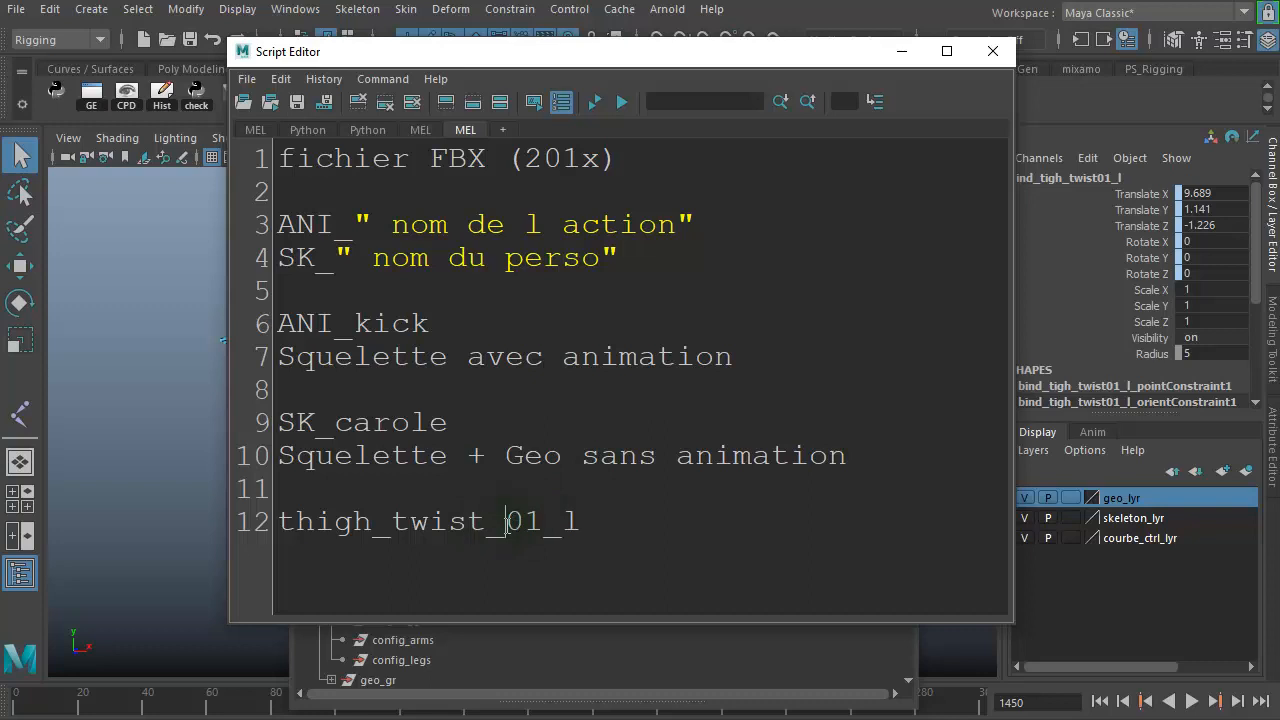
pyautogui.moveTo(506, 524); pyautogui.dragTo(488, 526)
pyautogui.click(416, 572)
# Uncover the character's right hand in the viewport, select the thumb's tip joint and reveal it in the Outliner
pyautogui.moveTo(631, 53); pyautogui.dragTo(1279, 154)
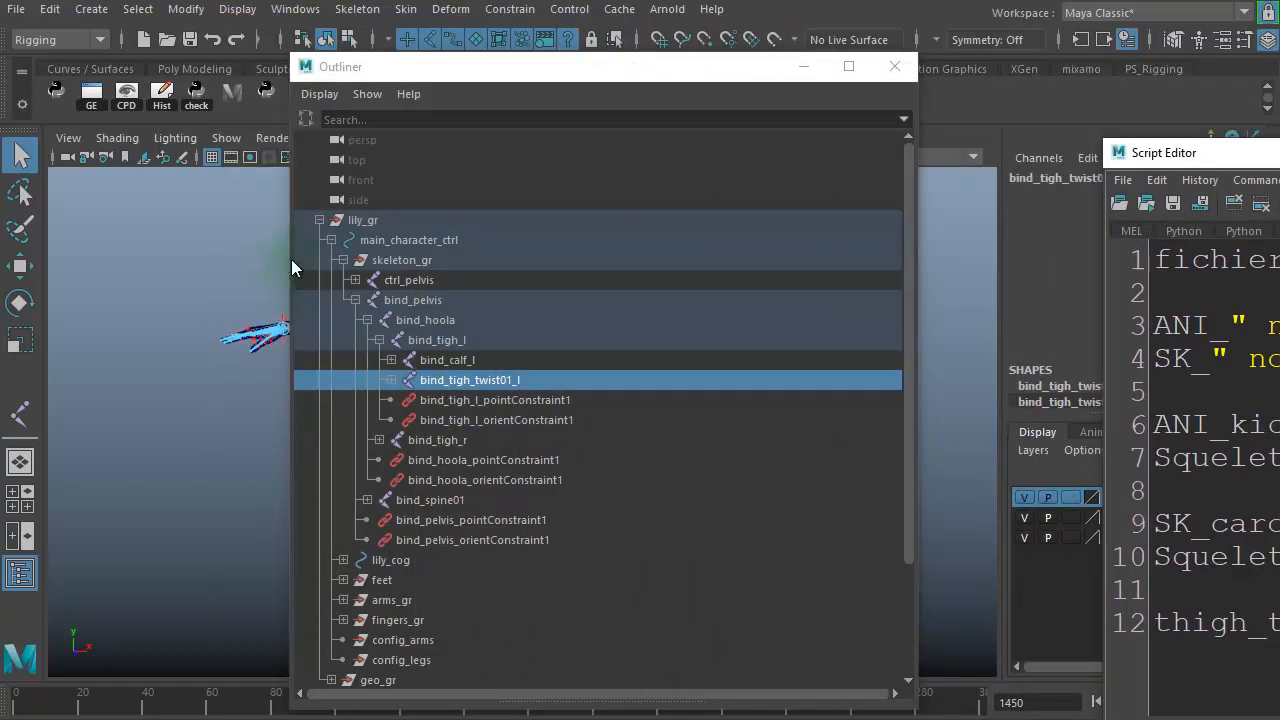
pyautogui.moveTo(419, 78); pyautogui.dragTo(617, 116)
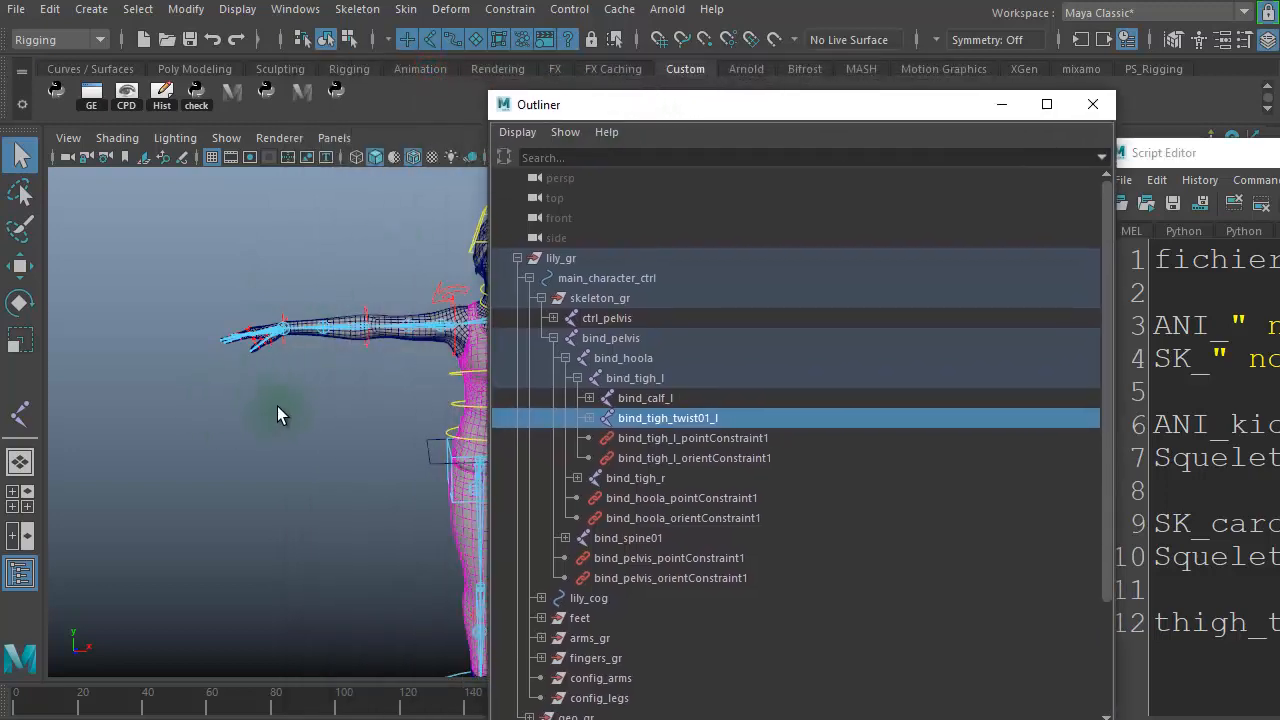
pyautogui.keyDown('alt'); pyautogui.moveTo(286, 398); pyautogui.dragTo(409, 404); pyautogui.keyUp('alt')
pyautogui.keyDown('alt'); pyautogui.moveTo(403, 407); pyautogui.dragTo(245, 431, button='middle'); pyautogui.keyUp('alt')
pyautogui.keyDown('alt'); pyautogui.moveTo(245, 431); pyautogui.dragTo(408, 459, button='right'); pyautogui.keyUp('alt')
pyautogui.keyDown('alt'); pyautogui.moveTo(310, 457); pyautogui.dragTo(394, 451, button='middle'); pyautogui.keyUp('alt')
pyautogui.keyDown('alt'); pyautogui.moveTo(328, 473); pyautogui.dragTo(398, 476, button='right'); pyautogui.keyUp('alt')
pyautogui.click(167, 455)
pyautogui.click(125, 385)
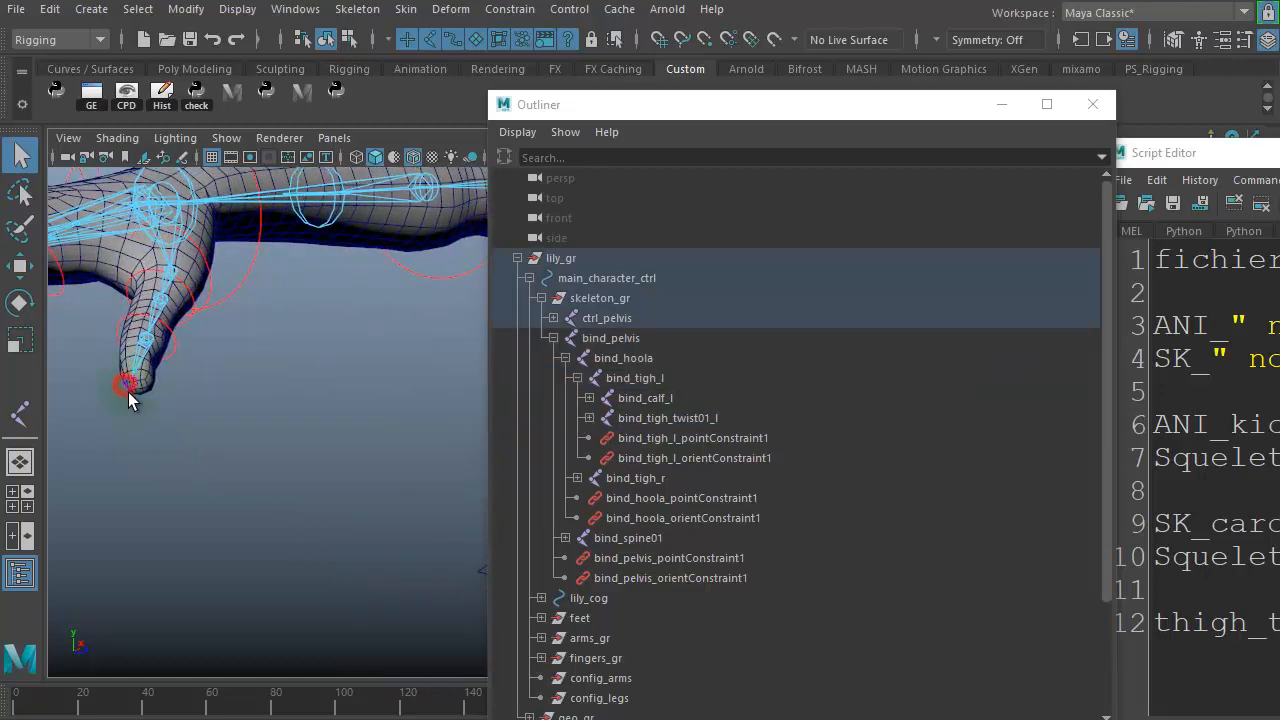
pyautogui.moveTo(121, 373); pyautogui.dragTo(223, 443)
pyautogui.click(126, 385)
pyautogui.press('w')
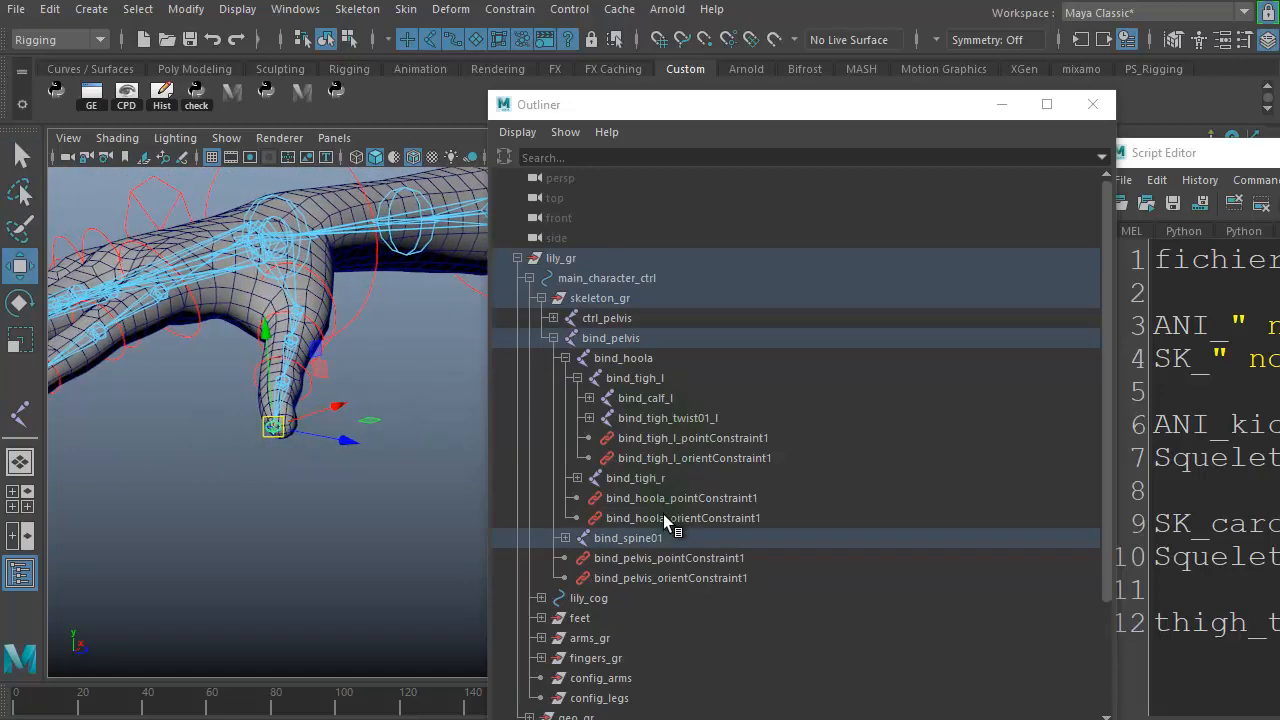
pyautogui.press('f')
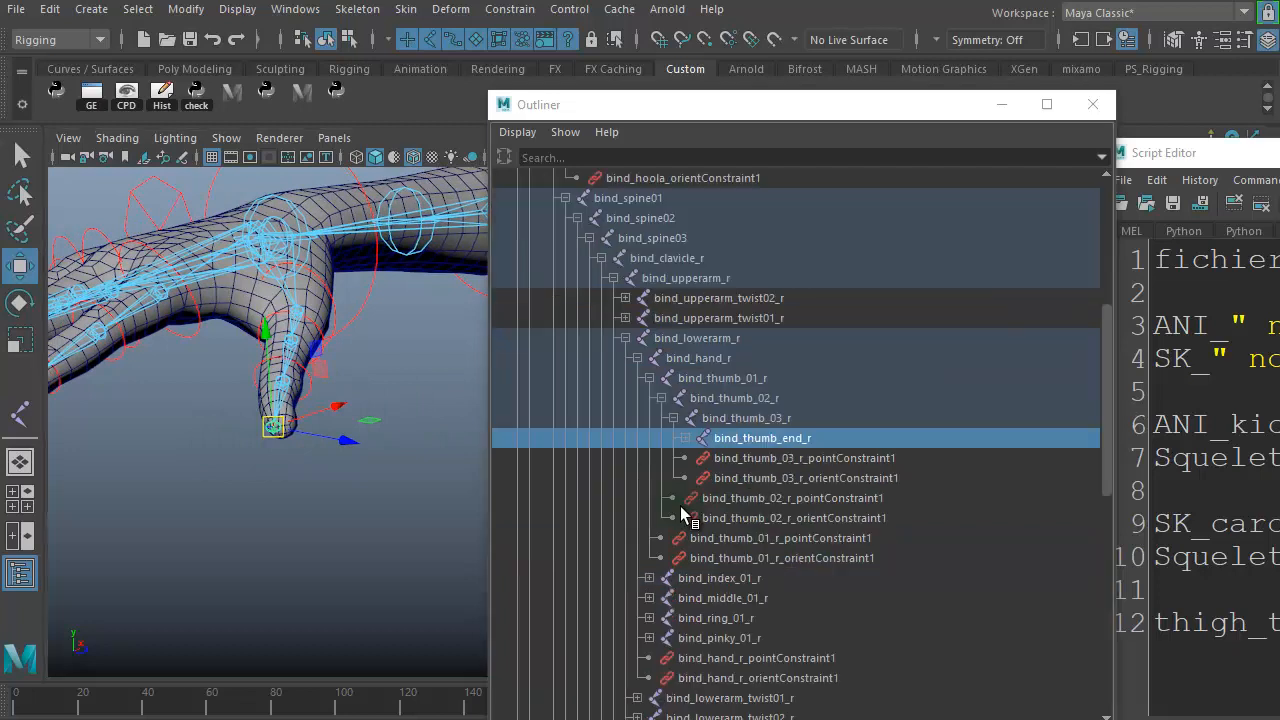
# Copy the joint name bind_thumb_end_r from the Outliner over line 12 of the Script Editor notes
pyautogui.click(777, 441)
pyautogui.doubleClick(777, 441)
pyautogui.hotkey('ctrl', 'c')
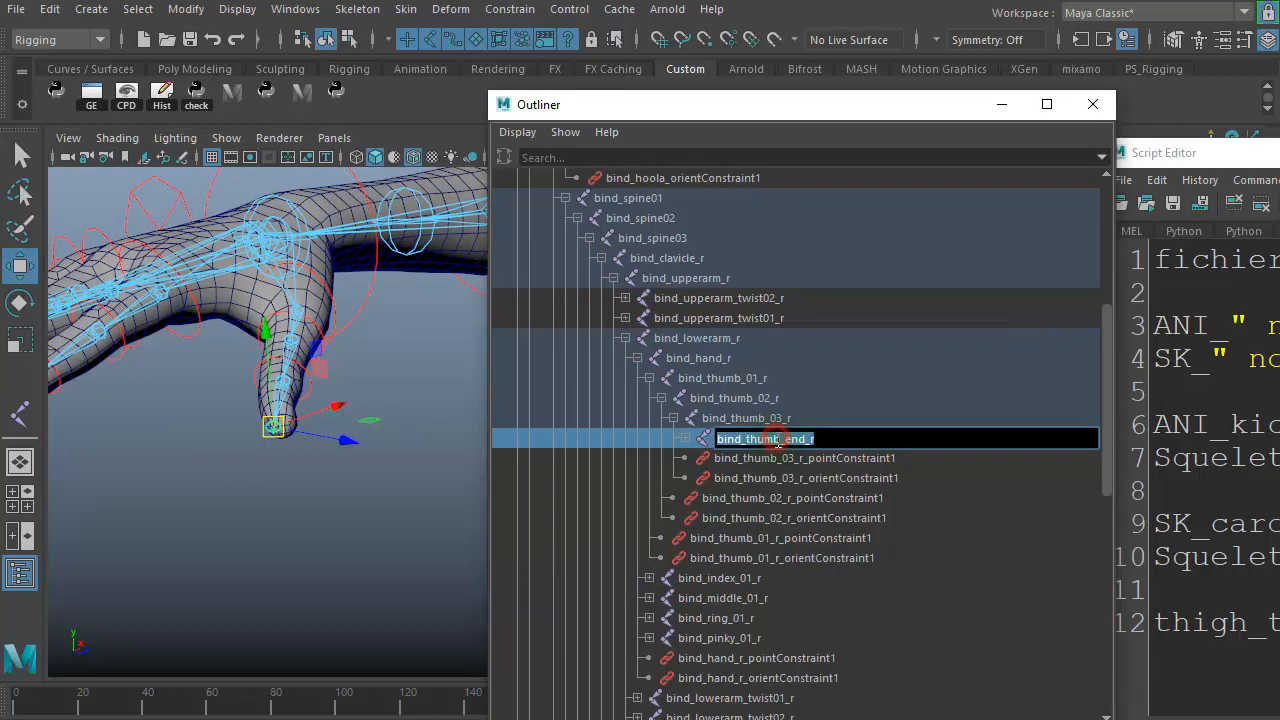
pyautogui.moveTo(1150, 153); pyautogui.dragTo(318, 90)
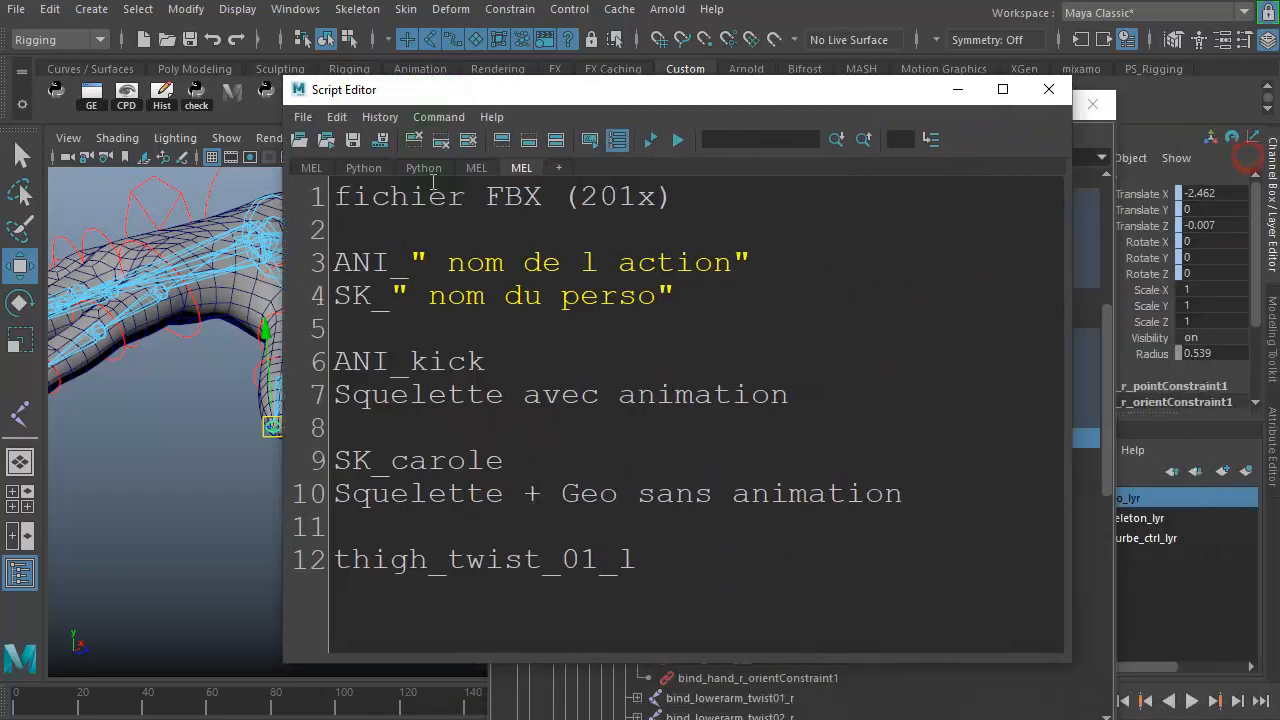
pyautogui.doubleClick(651, 571)
pyautogui.hotkey('ctrl', 'v')
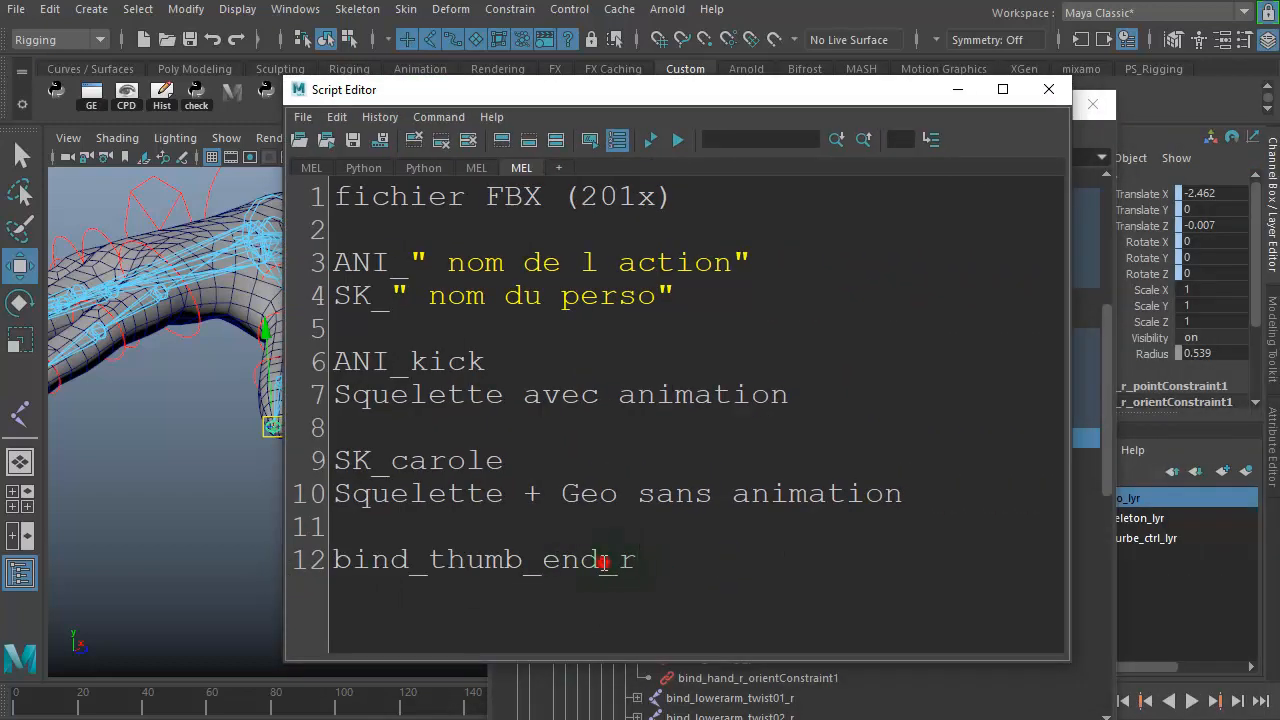
# Highlight the word end on line 12 of the notes, close the Script Editor and frame the selected thumb tip joint
pyautogui.moveTo(603, 563); pyautogui.dragTo(545, 563)
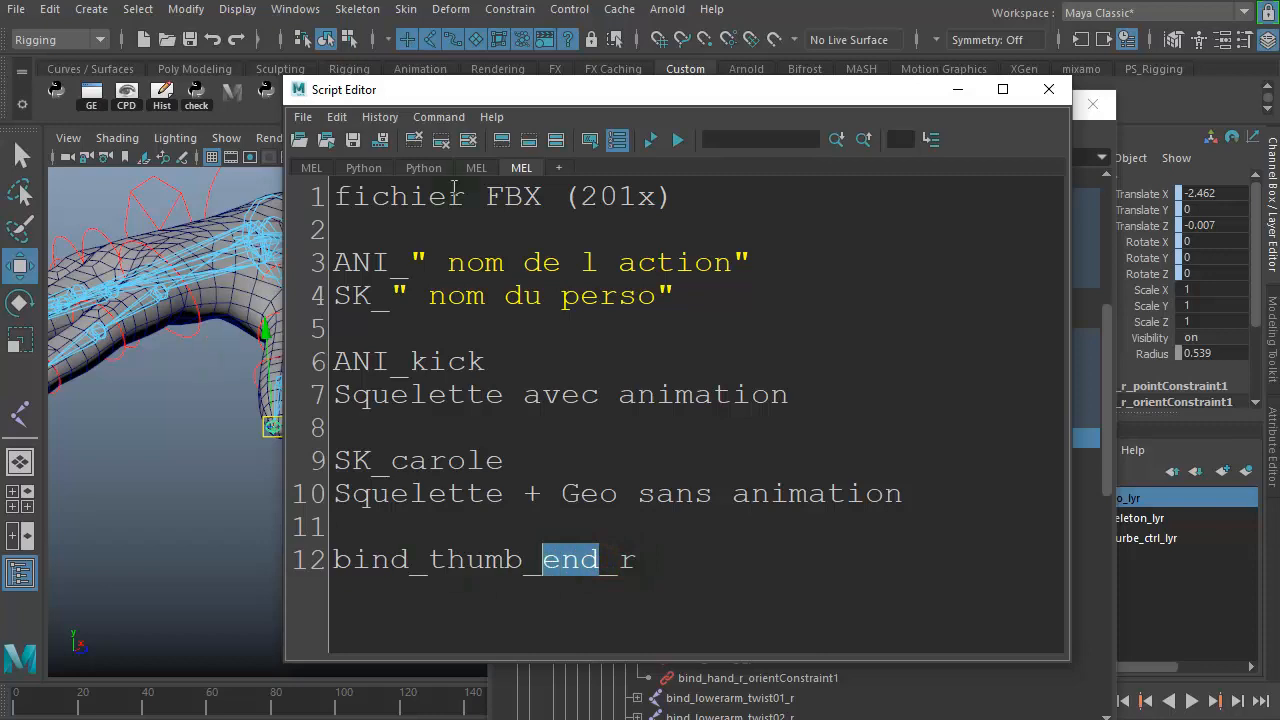
pyautogui.click(1057, 100)
pyautogui.press('f')
pyautogui.keyDown('alt'); pyautogui.moveTo(283, 494); pyautogui.dragTo(294, 488); pyautogui.keyUp('alt')
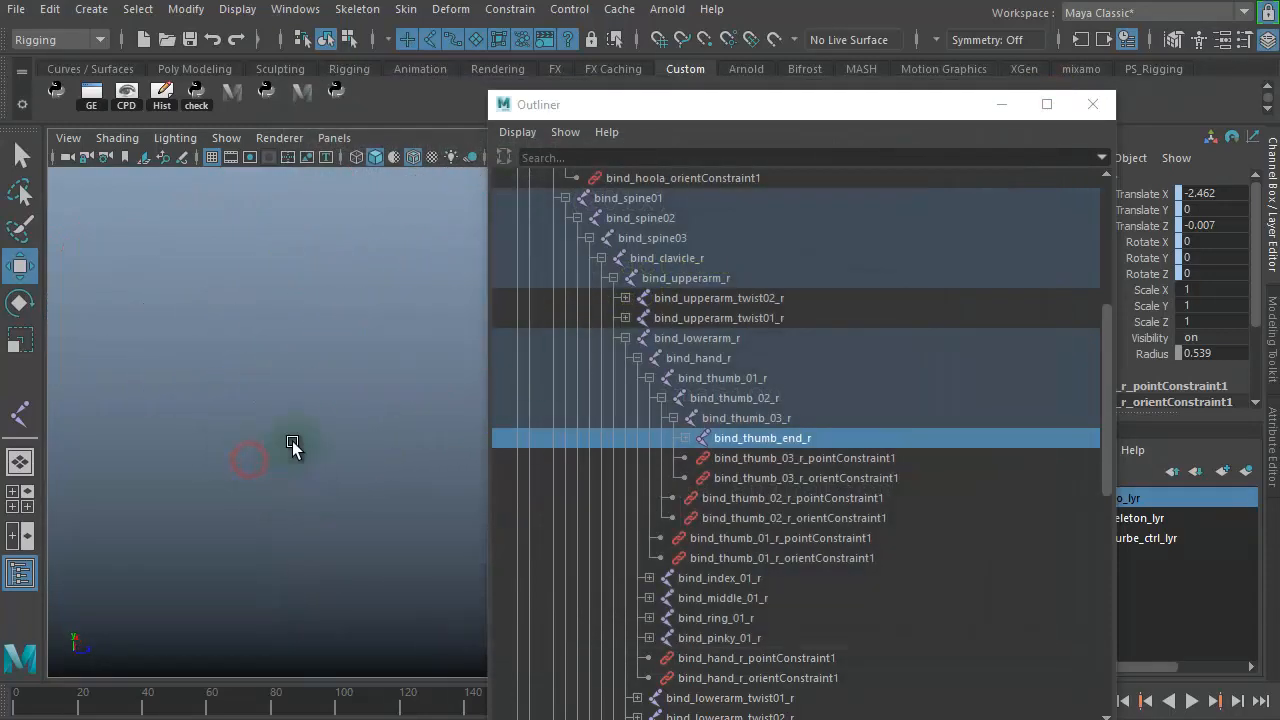
pyautogui.keyDown('alt'); pyautogui.moveTo(320, 431); pyautogui.dragTo(247, 367, button='right'); pyautogui.keyUp('alt')
pyautogui.keyDown('alt'); pyautogui.moveTo(247, 367); pyautogui.dragTo(146, 283, button='middle'); pyautogui.keyUp('alt')
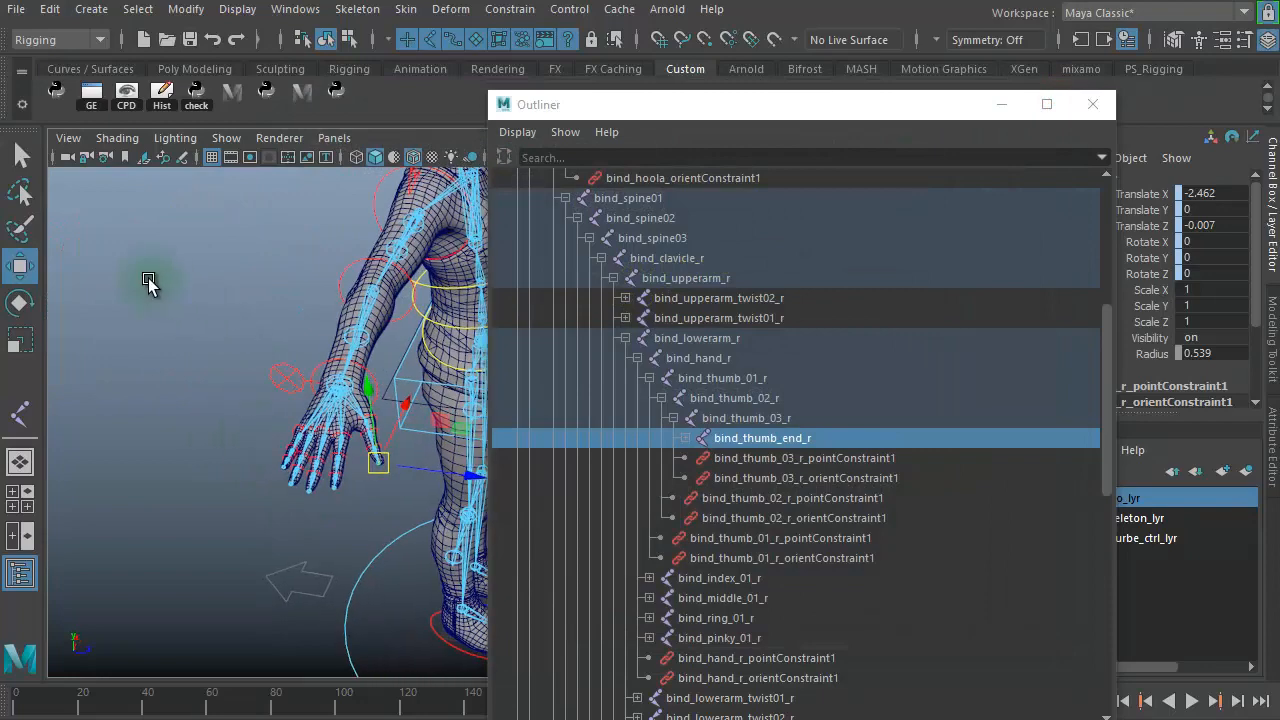
pyautogui.keyDown('alt'); pyautogui.moveTo(217, 360); pyautogui.dragTo(340, 366, button='right'); pyautogui.keyUp('alt')
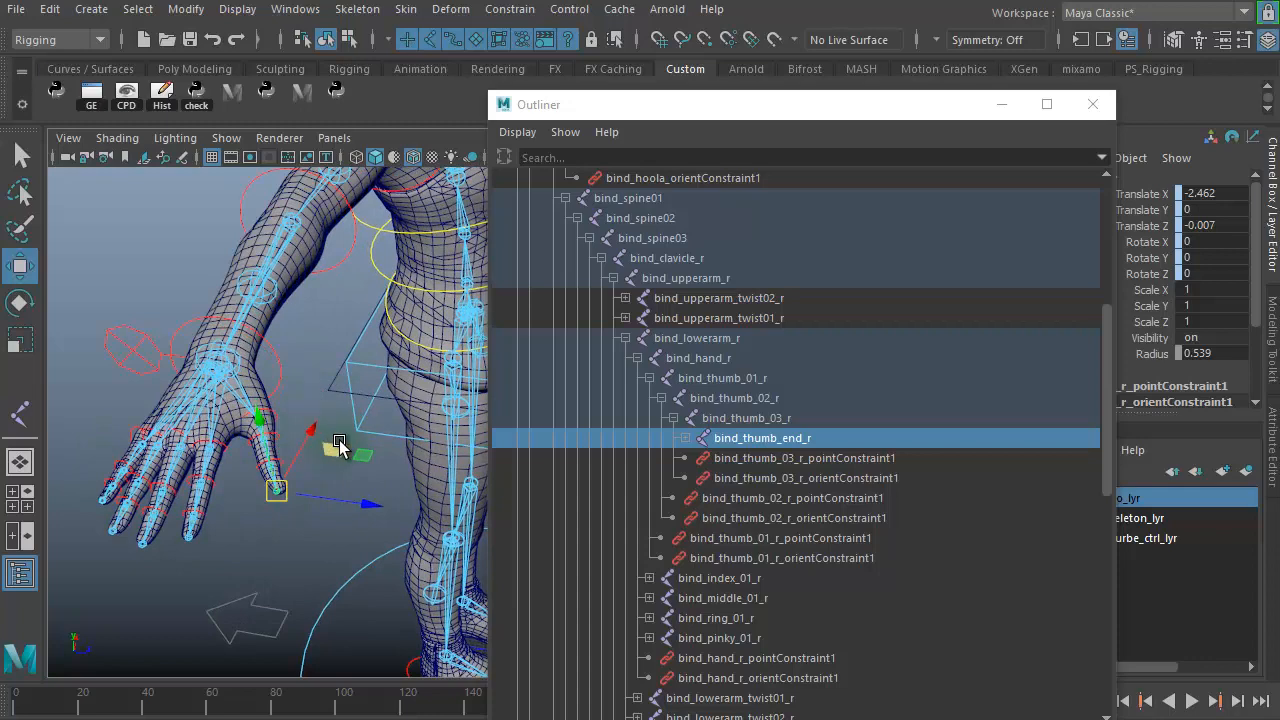
# Examine the end joints of the feet by selecting the toe tip joint of each foot in the viewport
pyautogui.keyDown('alt'); pyautogui.moveTo(351, 447); pyautogui.dragTo(240, 438, button='right'); pyautogui.keyUp('alt')
pyautogui.keyDown('alt'); pyautogui.moveTo(314, 443); pyautogui.dragTo(365, 476); pyautogui.keyUp('alt')
pyautogui.keyDown('alt'); pyautogui.moveTo(365, 476); pyautogui.dragTo(113, 281, button='middle'); pyautogui.keyUp('alt')
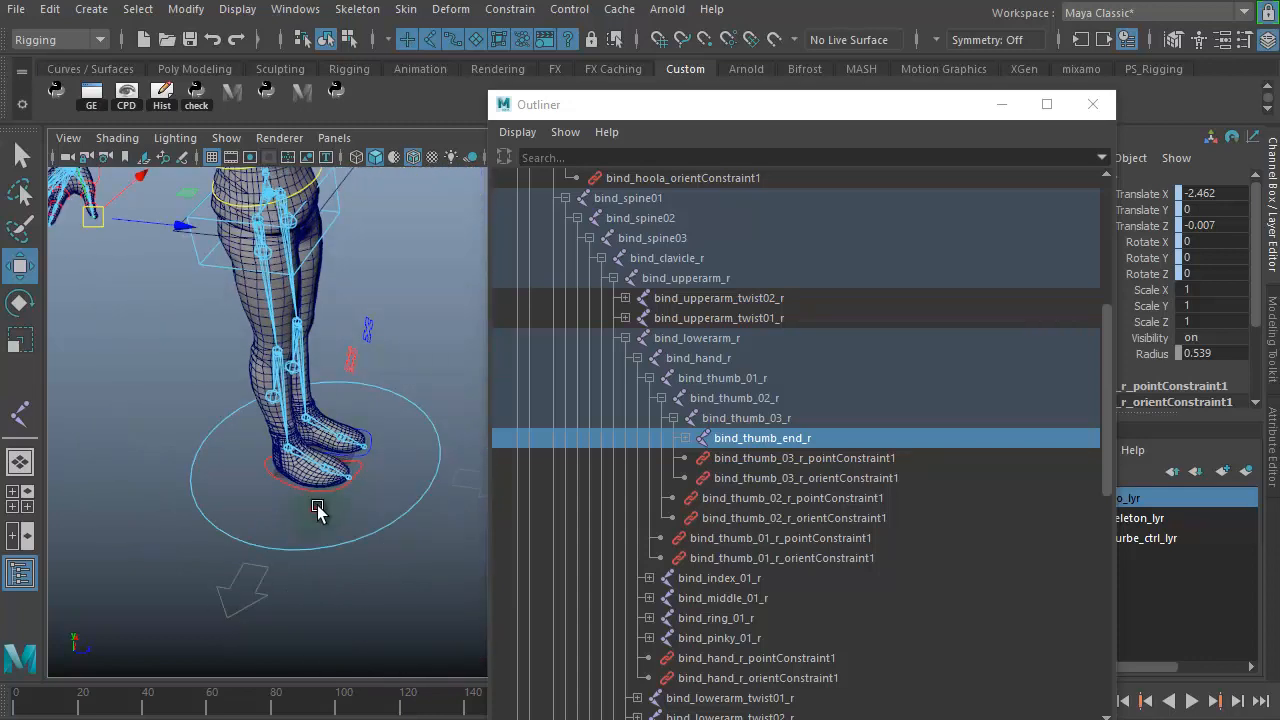
pyautogui.moveTo(314, 503); pyautogui.dragTo(410, 453)
pyautogui.press('f')
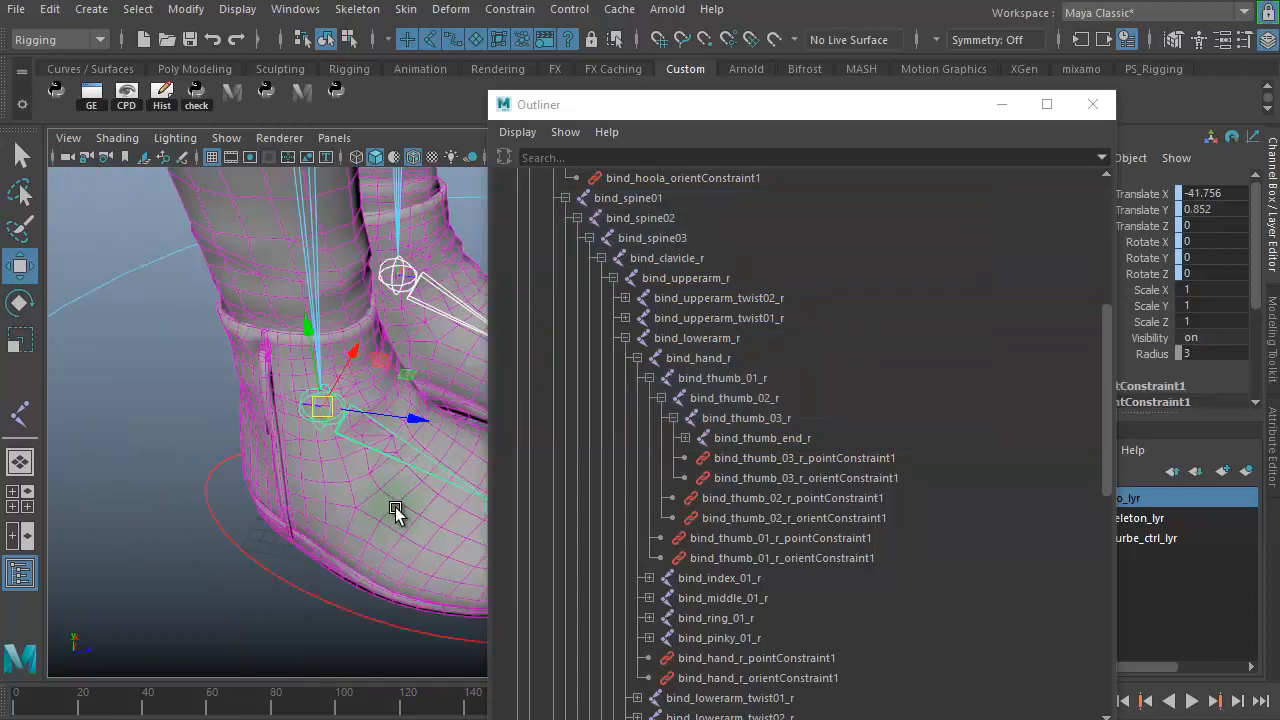
pyautogui.keyDown('alt'); pyautogui.moveTo(395, 507); pyautogui.dragTo(277, 449); pyautogui.keyUp('alt')
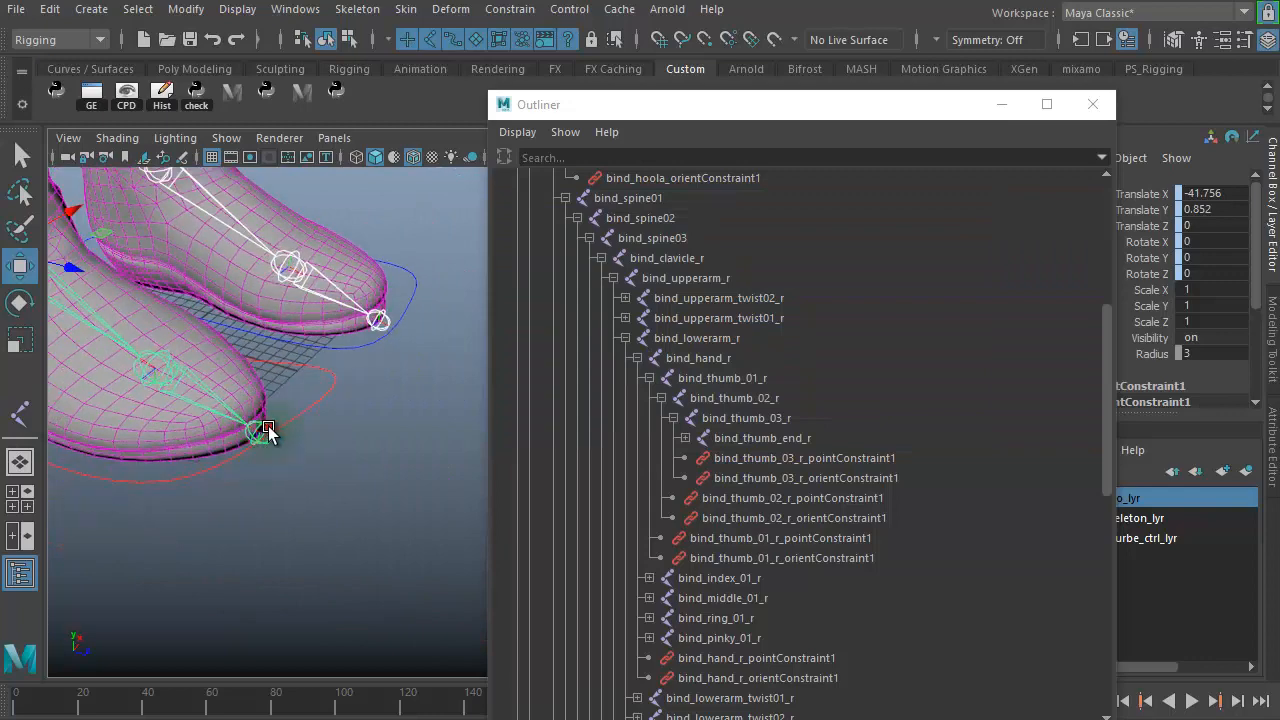
pyautogui.click(267, 432)
pyautogui.click(384, 318)
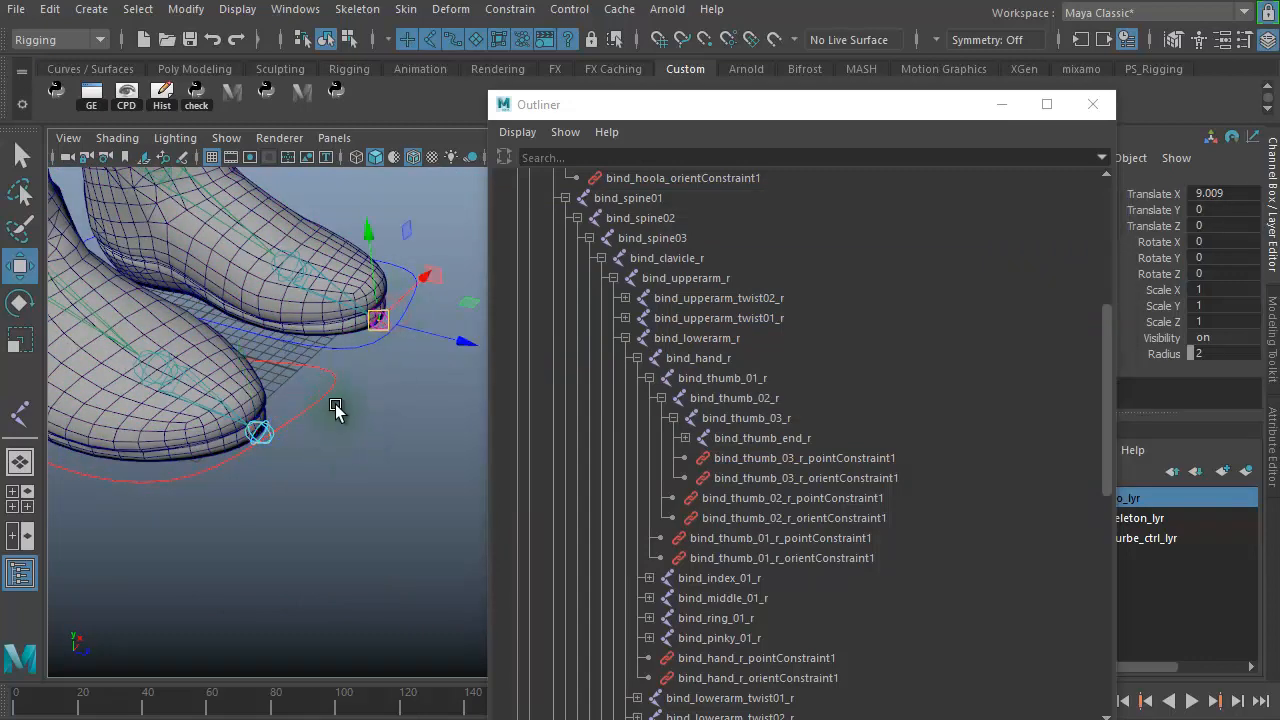
# Select the end joint at the crown of the character's head and view it from the side
pyautogui.keyDown('alt'); pyautogui.moveTo(418, 418); pyautogui.dragTo(178, 358, button='right'); pyautogui.keyUp('alt')
pyautogui.keyDown('alt'); pyautogui.moveTo(268, 340); pyautogui.dragTo(303, 556, button='middle'); pyautogui.keyUp('alt')
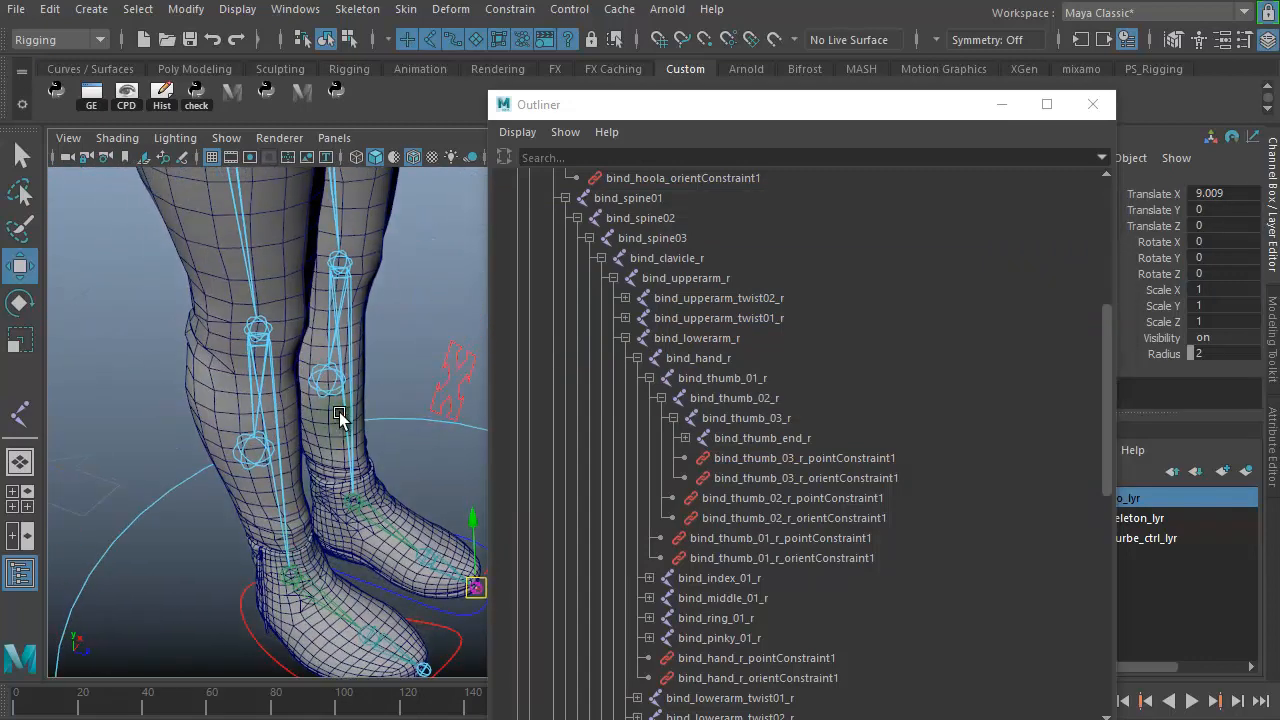
pyautogui.keyDown('alt'); pyautogui.moveTo(340, 414); pyautogui.dragTo(237, 294, button='right'); pyautogui.keyUp('alt')
pyautogui.keyDown('alt'); pyautogui.moveTo(237, 294); pyautogui.dragTo(200, 514, button='middle'); pyautogui.keyUp('alt')
pyautogui.keyDown('alt'); pyautogui.moveTo(264, 410); pyautogui.dragTo(505, 362, button='right'); pyautogui.keyUp('alt')
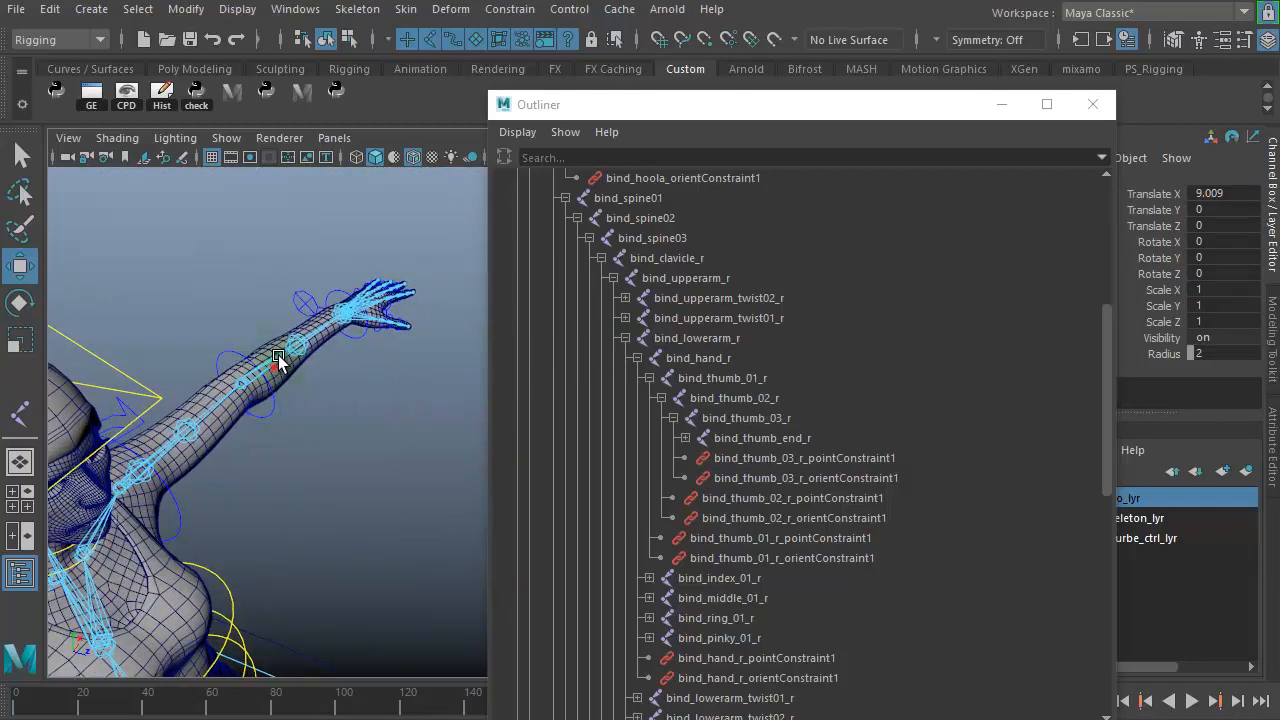
pyautogui.keyDown('alt'); pyautogui.moveTo(279, 360); pyautogui.dragTo(294, 317); pyautogui.keyUp('alt')
pyautogui.keyDown('alt'); pyautogui.moveTo(294, 317); pyautogui.dragTo(359, 553, button='middle'); pyautogui.keyUp('alt')
pyautogui.keyDown('alt'); pyautogui.moveTo(359, 553); pyautogui.dragTo(318, 456); pyautogui.keyUp('alt')
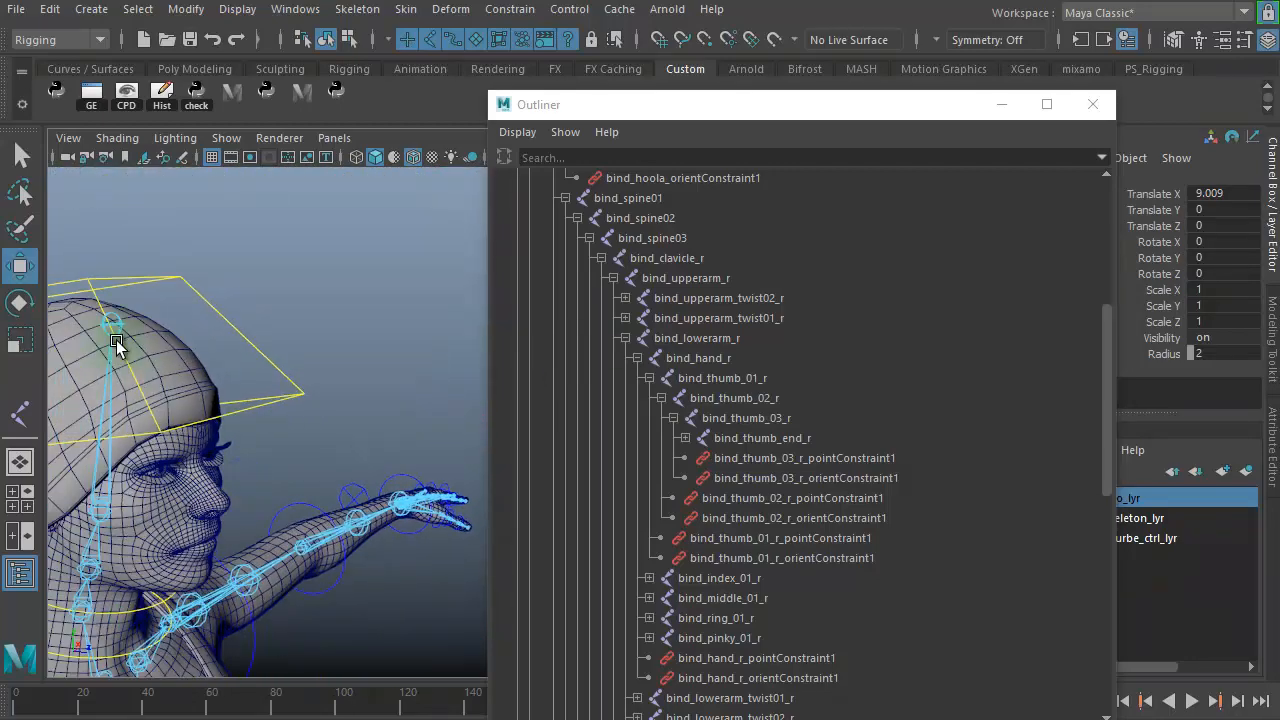
pyautogui.click(118, 324)
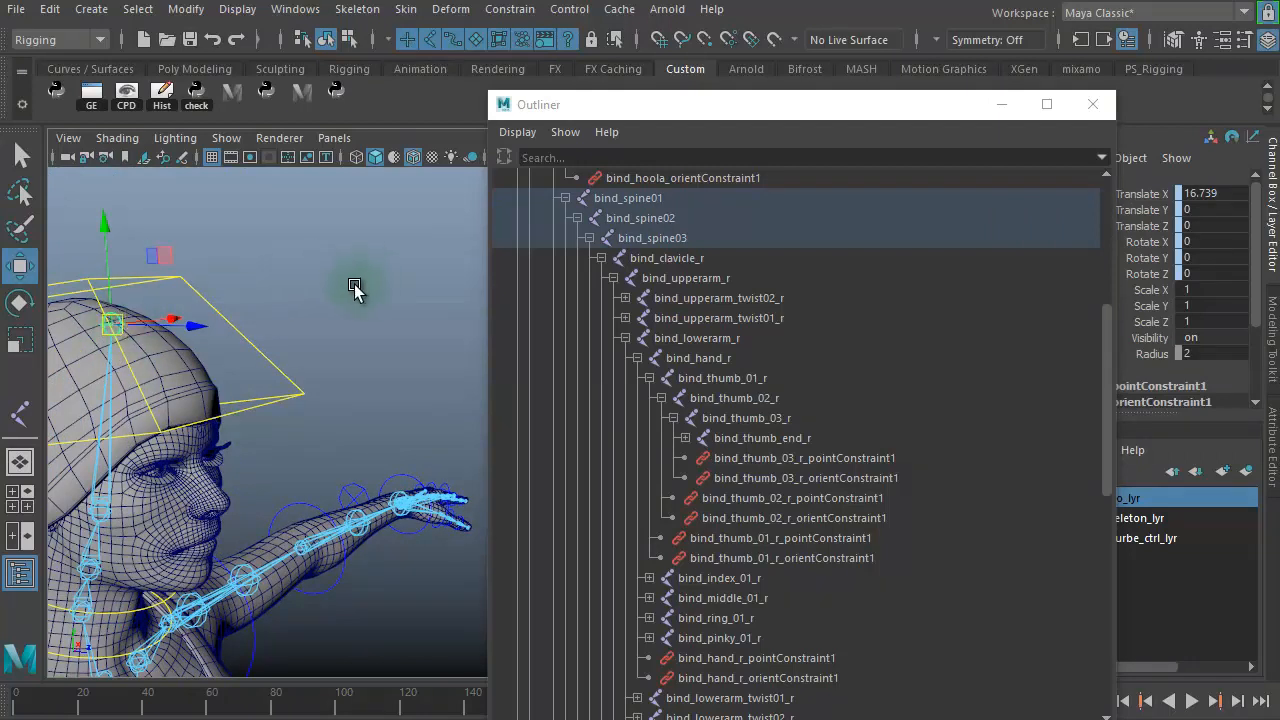
pyautogui.keyDown('alt'); pyautogui.moveTo(317, 297); pyautogui.dragTo(229, 309); pyautogui.keyUp('alt')
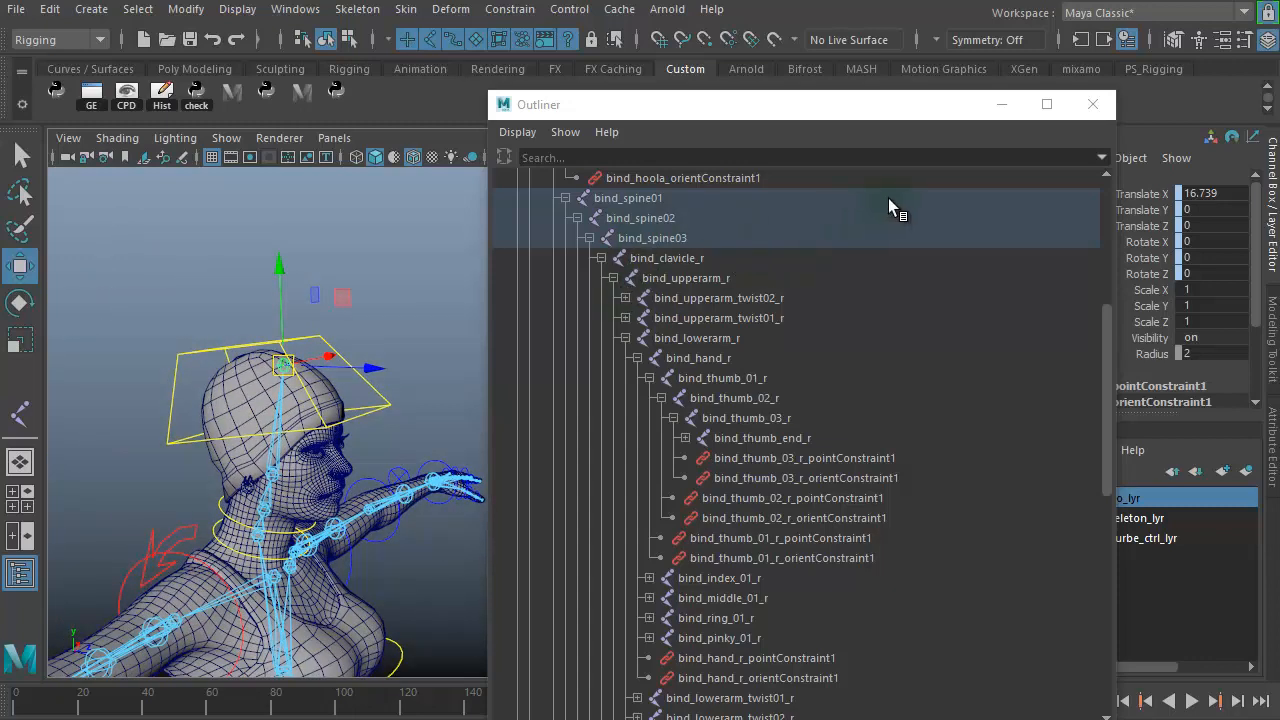
# Collapse the whole lily_gr hierarchy in the Outliner and clear the selection
pyautogui.moveTo(1106, 350); pyautogui.dragTo(1122, 219)
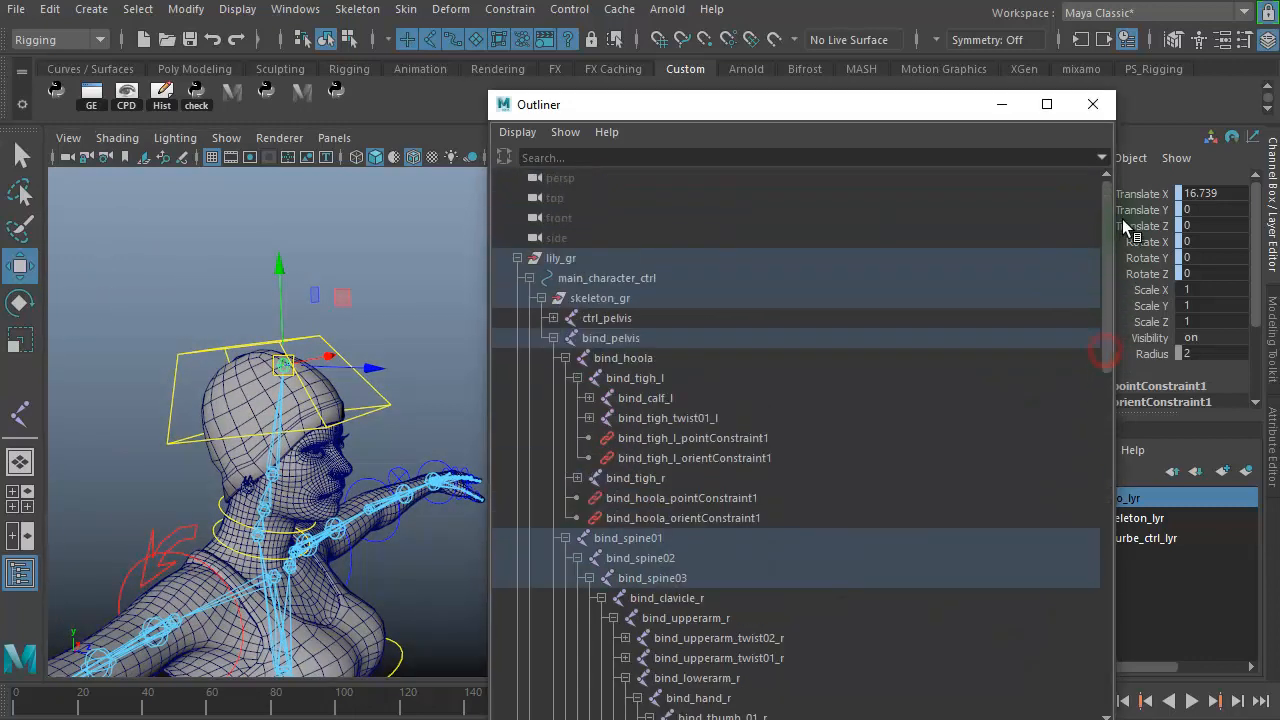
pyautogui.click(516, 258)
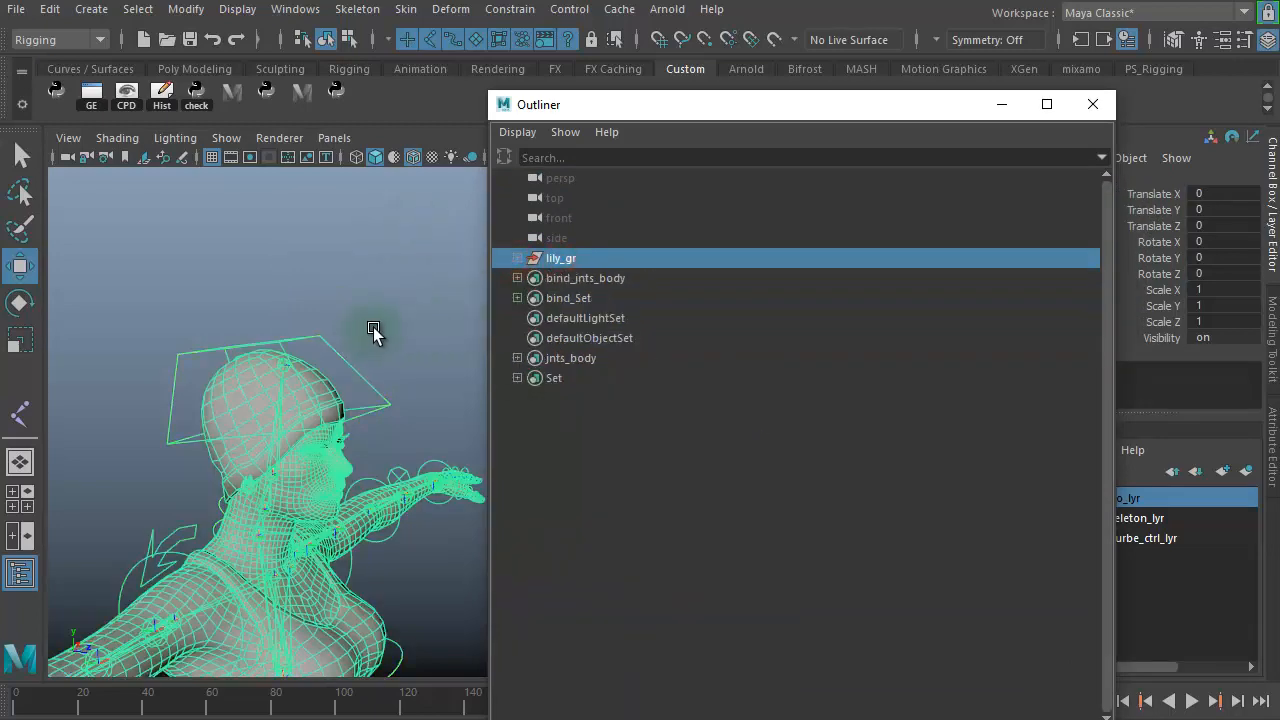
pyautogui.click(120, 265)
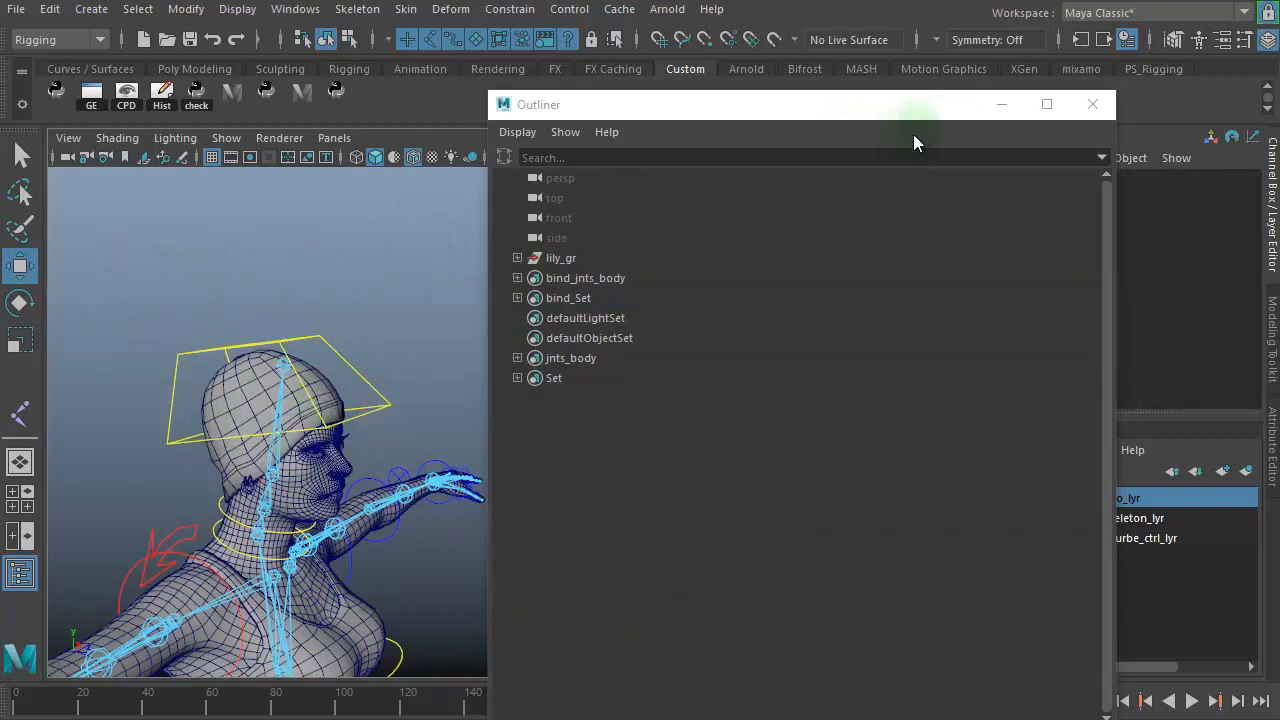
pyautogui.keyDown('alt'); pyautogui.moveTo(337, 414); pyautogui.dragTo(124, 433); pyautogui.keyUp('alt')
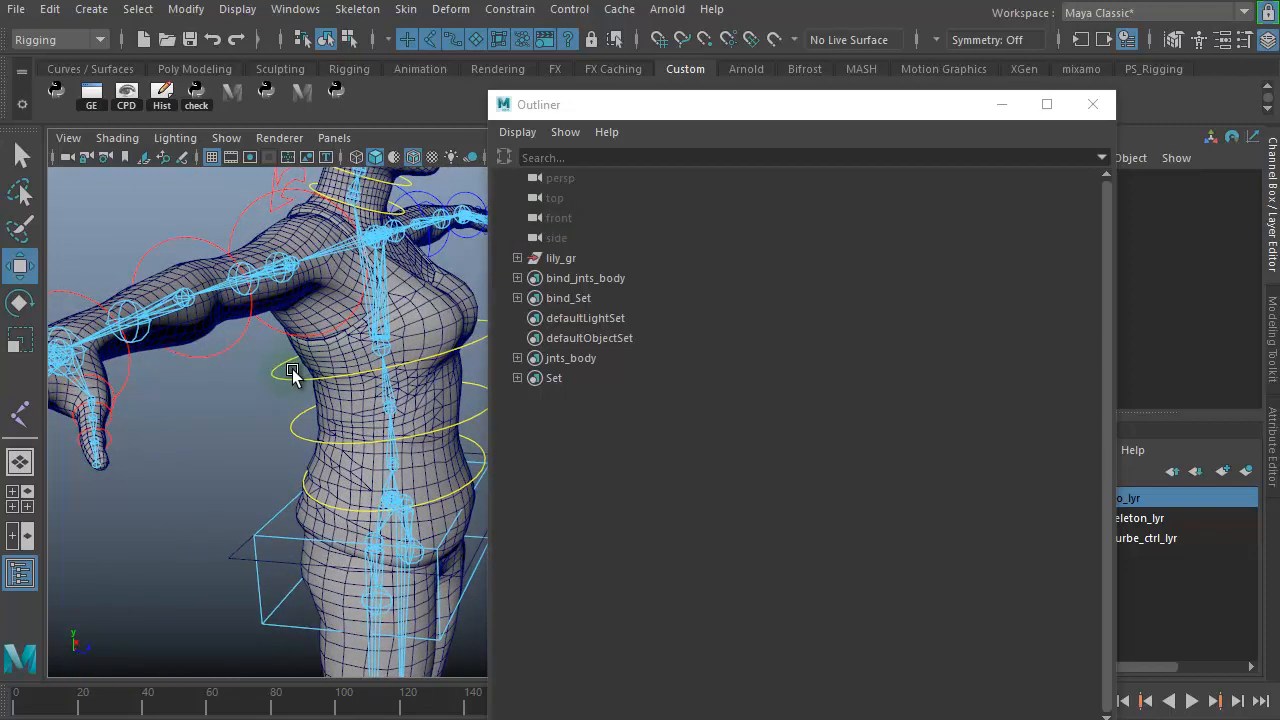
pyautogui.keyDown('alt'); pyautogui.moveTo(352, 371); pyautogui.dragTo(114, 369, button='right'); pyautogui.keyUp('alt')
pyautogui.keyDown('alt'); pyautogui.moveTo(303, 375); pyautogui.dragTo(190, 387); pyautogui.keyUp('alt')
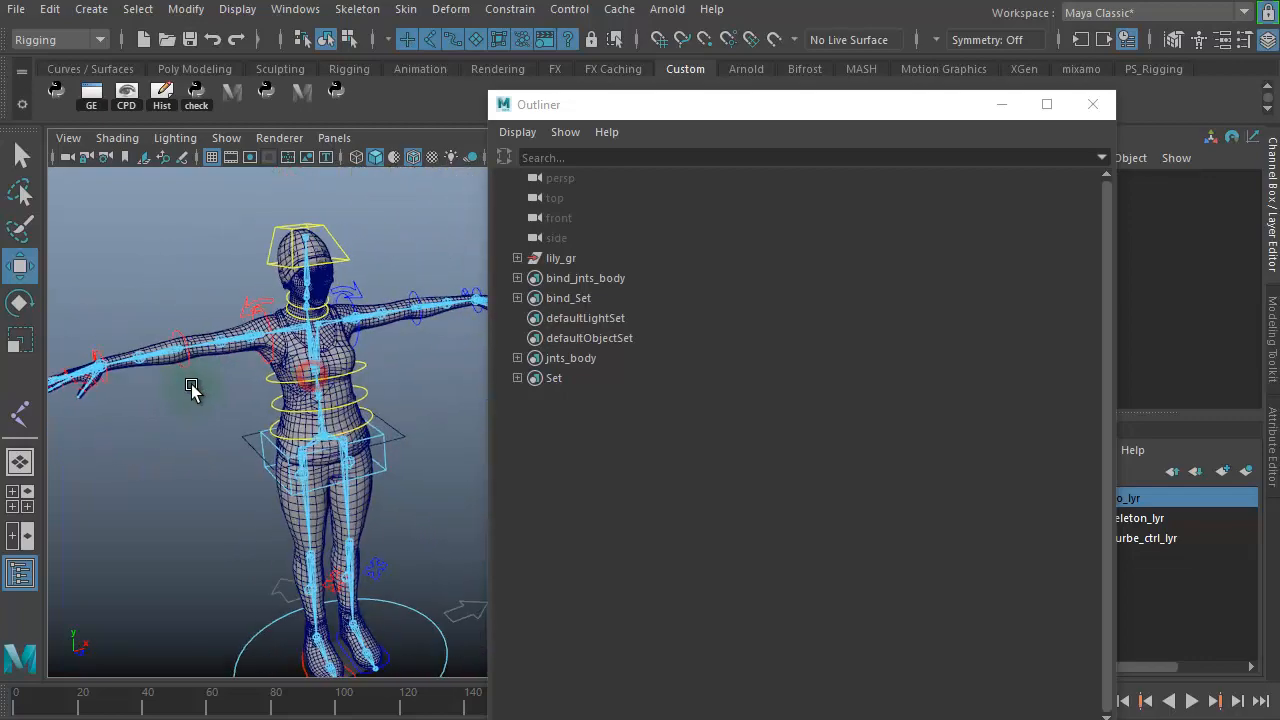
pyautogui.keyDown('alt'); pyautogui.moveTo(317, 388); pyautogui.dragTo(530, 387, button='right'); pyautogui.keyUp('alt')
pyautogui.keyDown('alt'); pyautogui.moveTo(318, 386); pyautogui.dragTo(602, 386, button='right'); pyautogui.keyUp('alt')
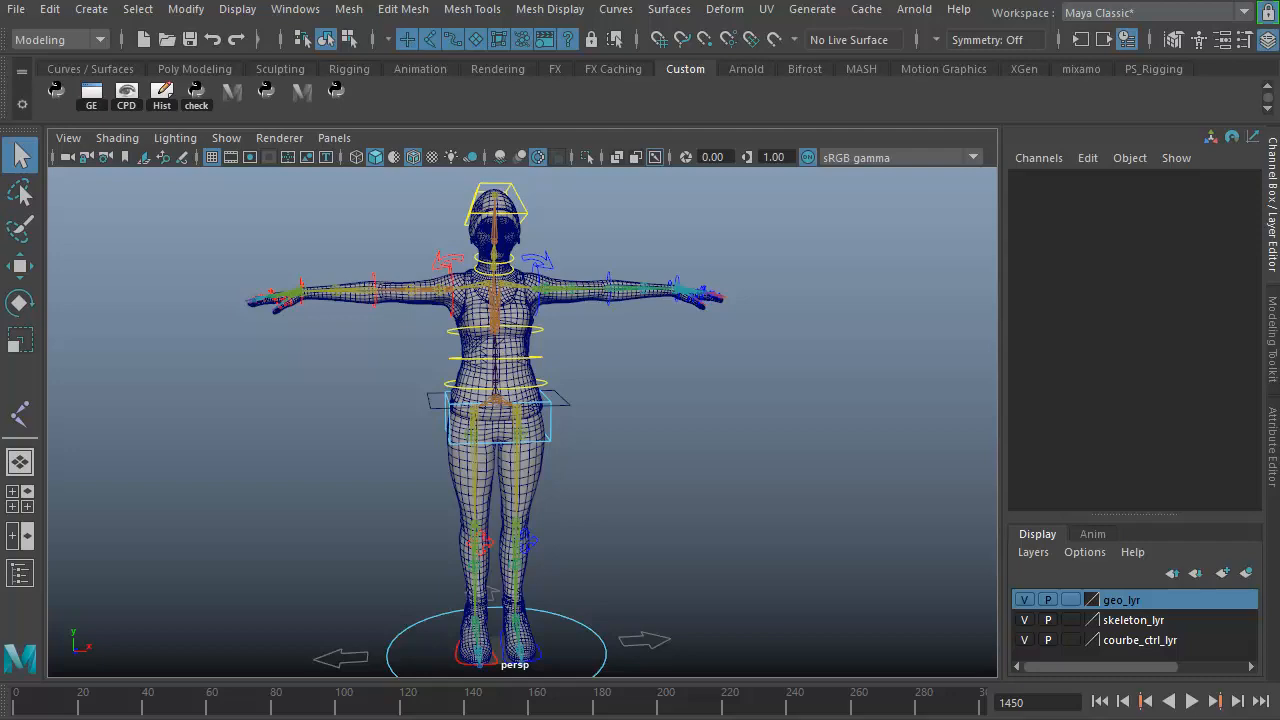
# Switch to the project's scenes folder in File Explorer and delete the old carole_rig file
pyautogui.moveTo(1279, 262); pyautogui.dragTo(636, 127)
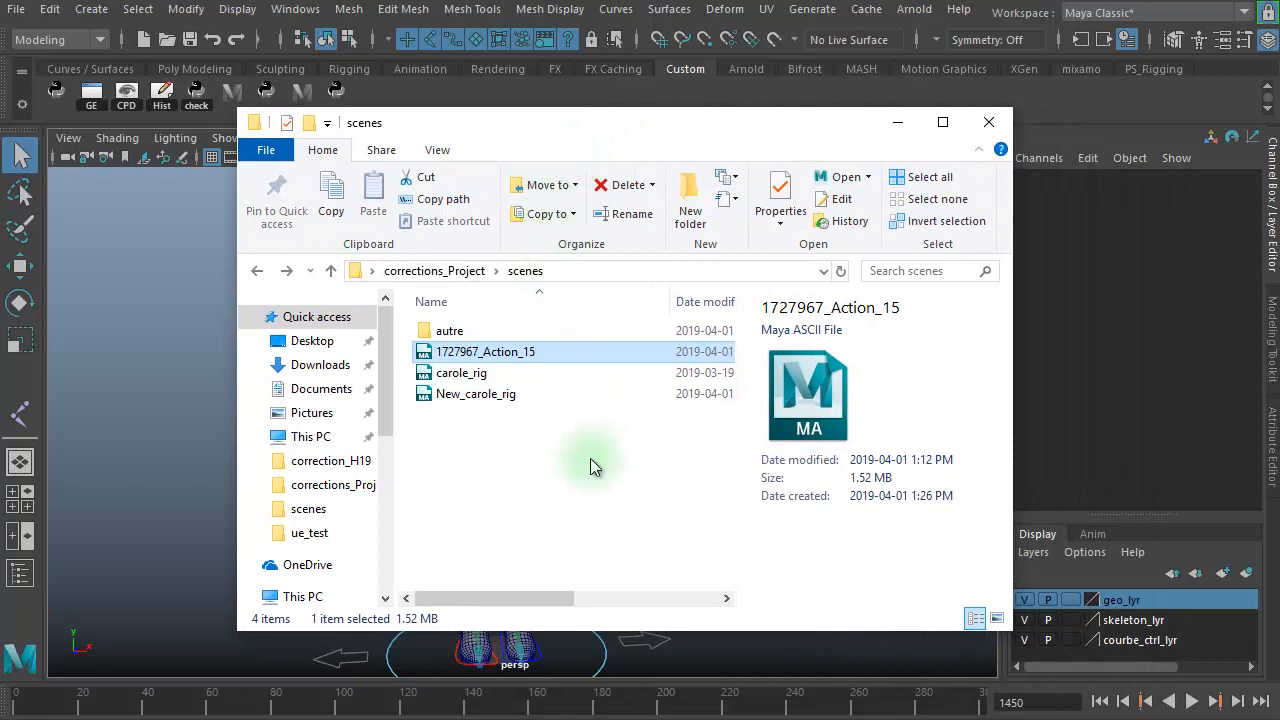
pyautogui.click(474, 399)
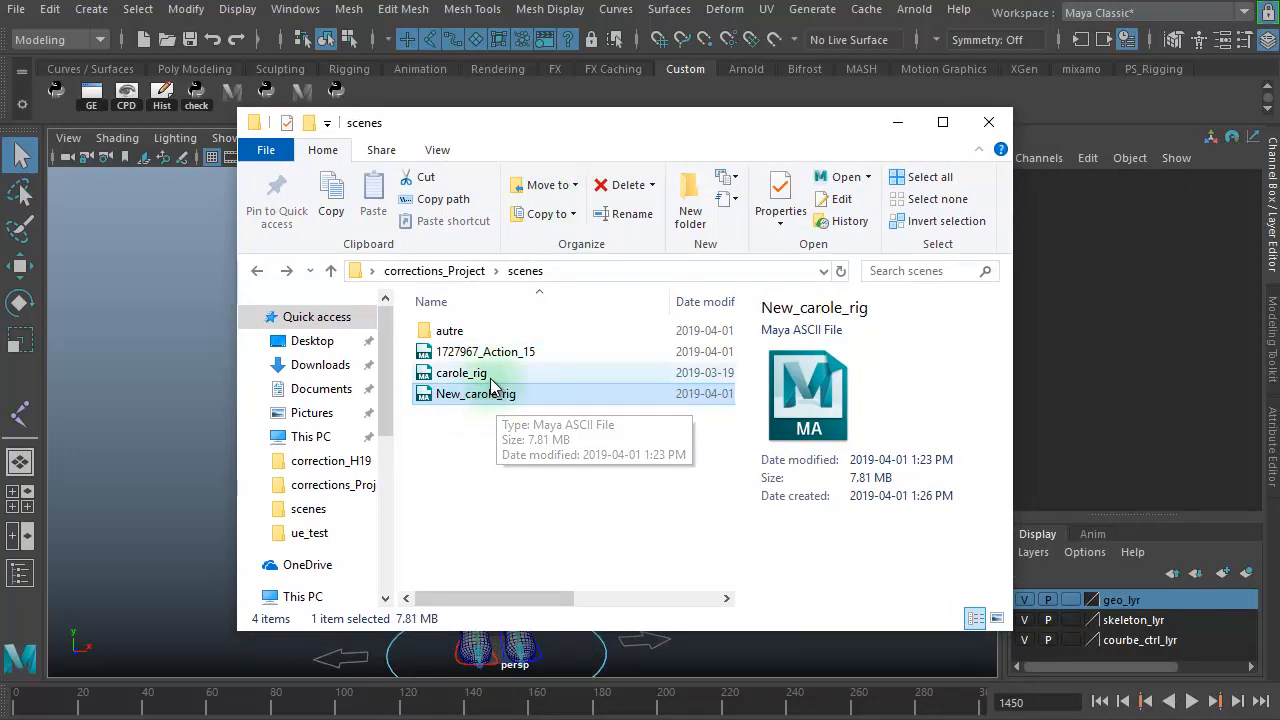
pyautogui.click(490, 376)
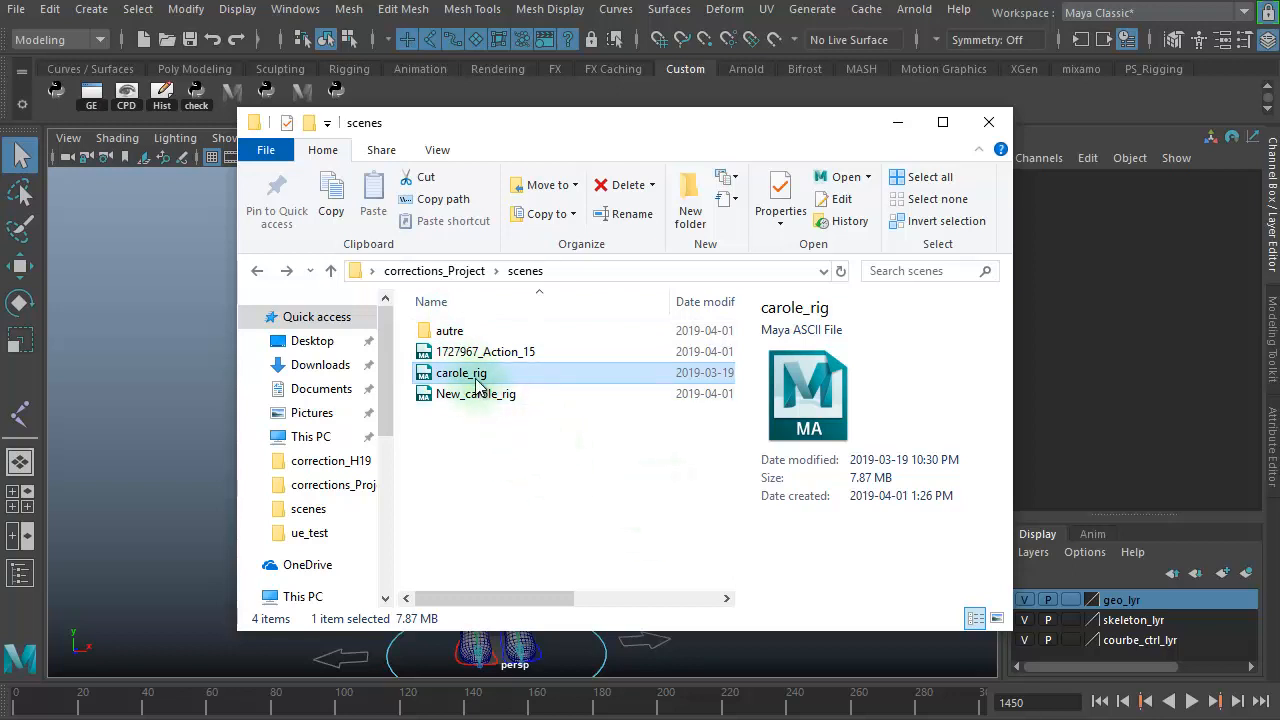
pyautogui.click(472, 437)
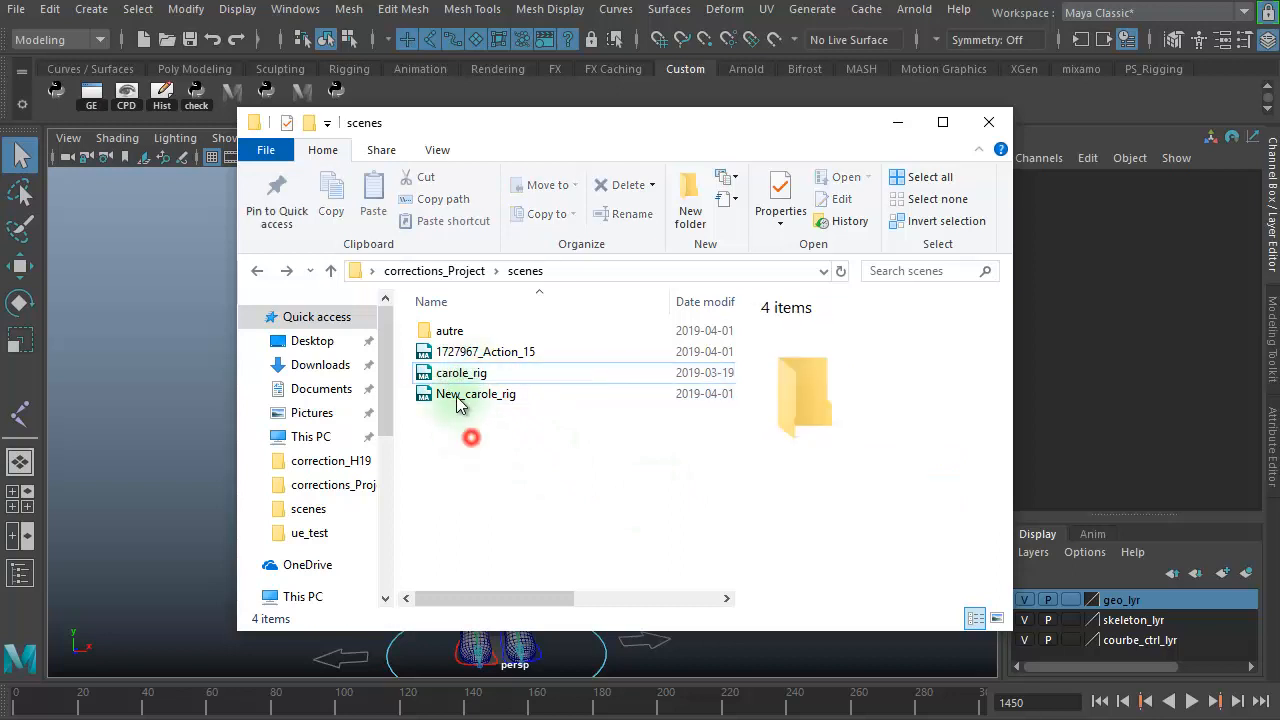
pyautogui.click(457, 380)
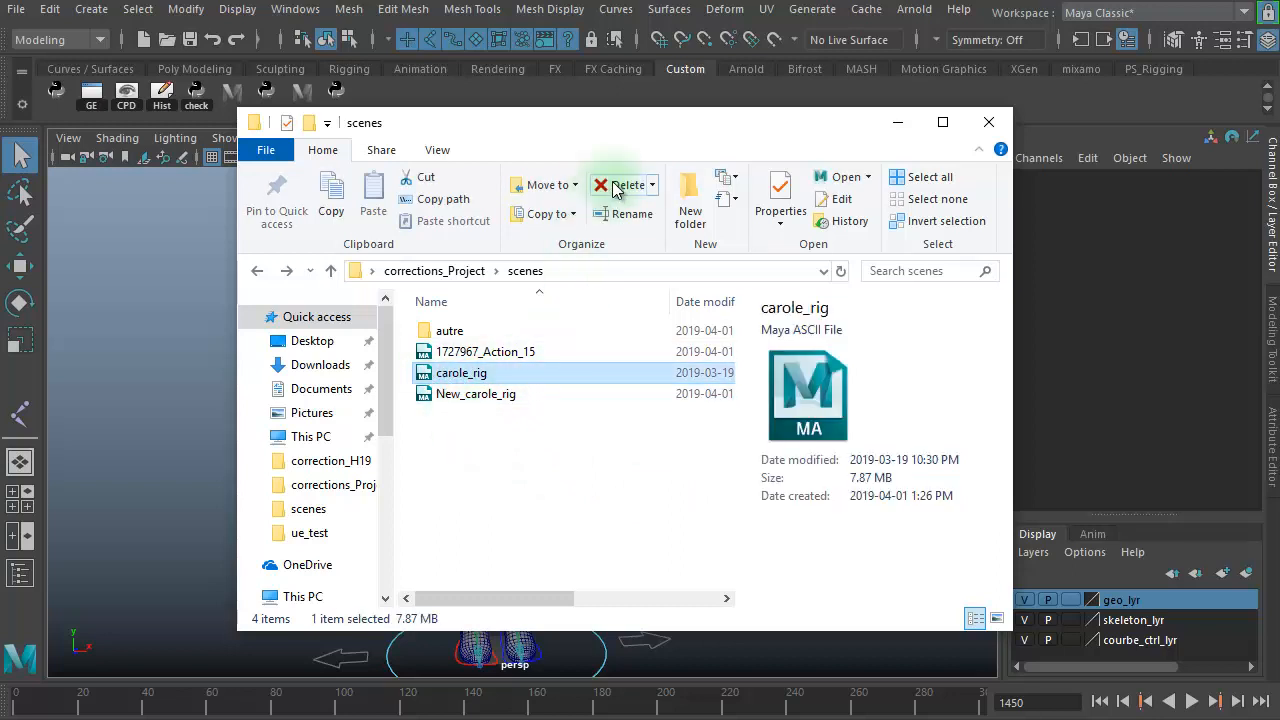
pyautogui.click(612, 182)
# Rename the New_carole_rig file as carole_rig
pyautogui.click(478, 376)
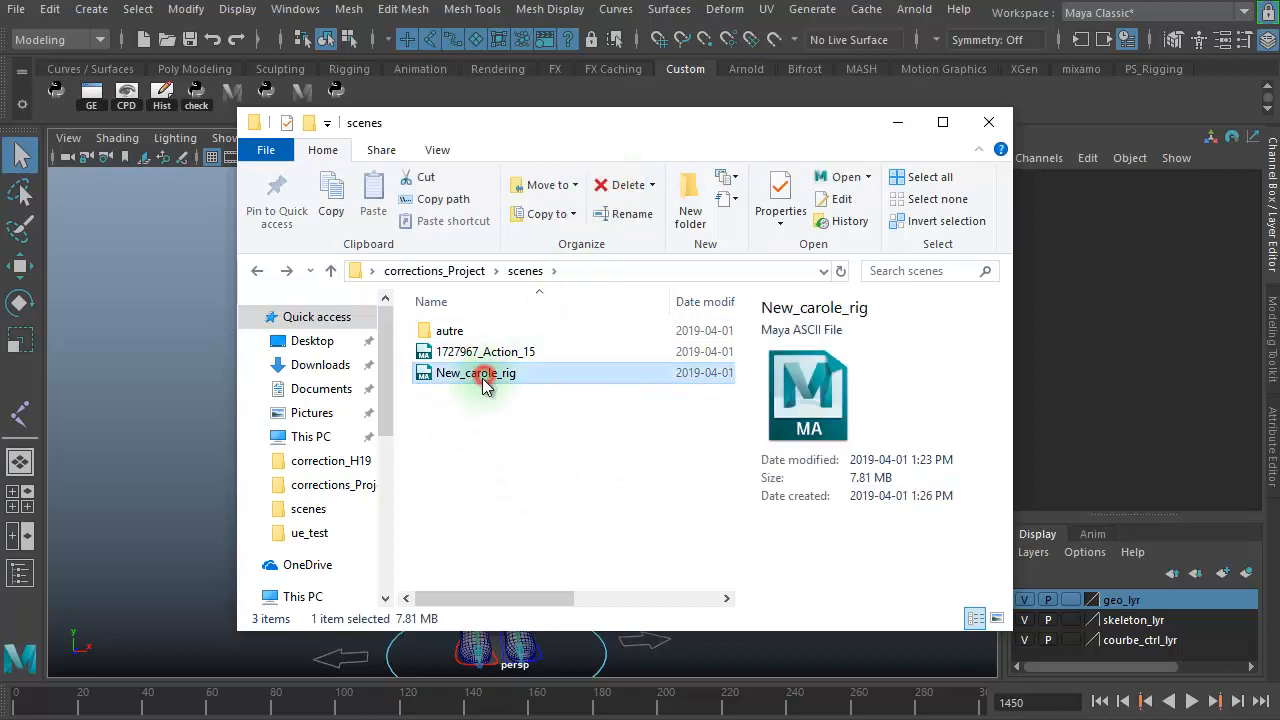
pyautogui.click(460, 372)
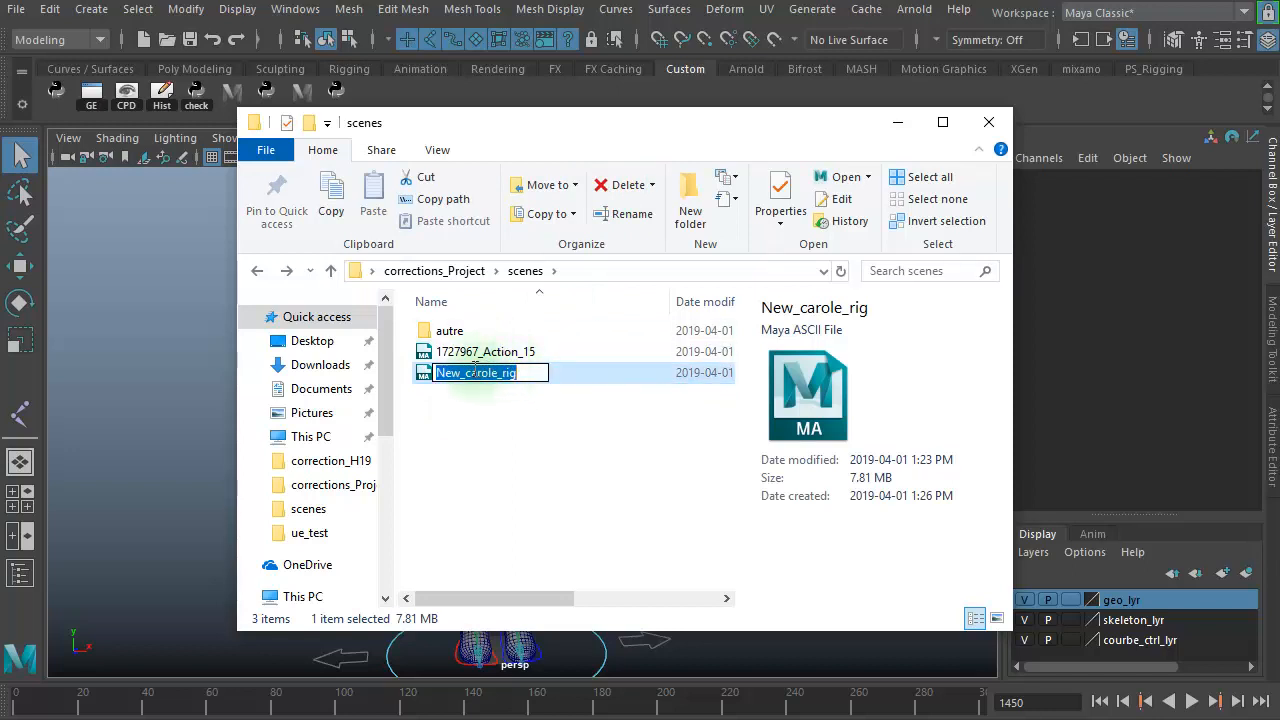
pyautogui.click(505, 378)
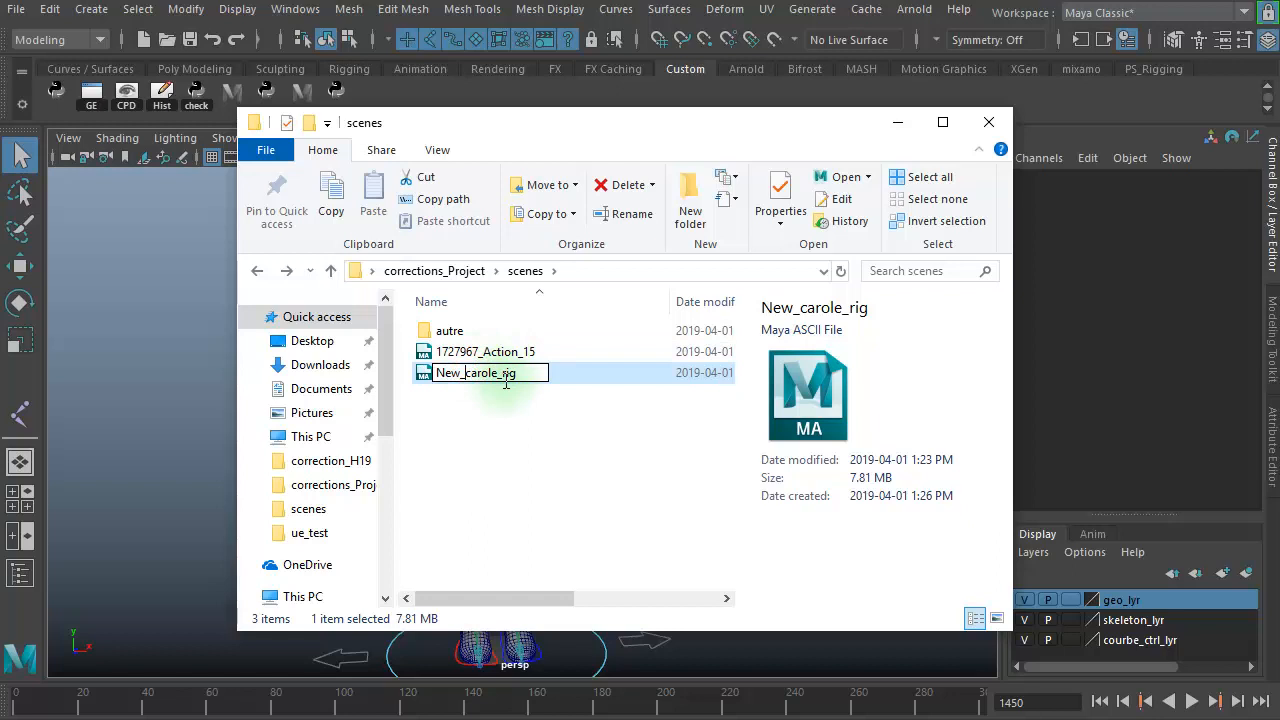
pyautogui.press('BackSpace')
pyautogui.press('BackSpace')
pyautogui.press('BackSpace')
pyautogui.press('BackSpace')
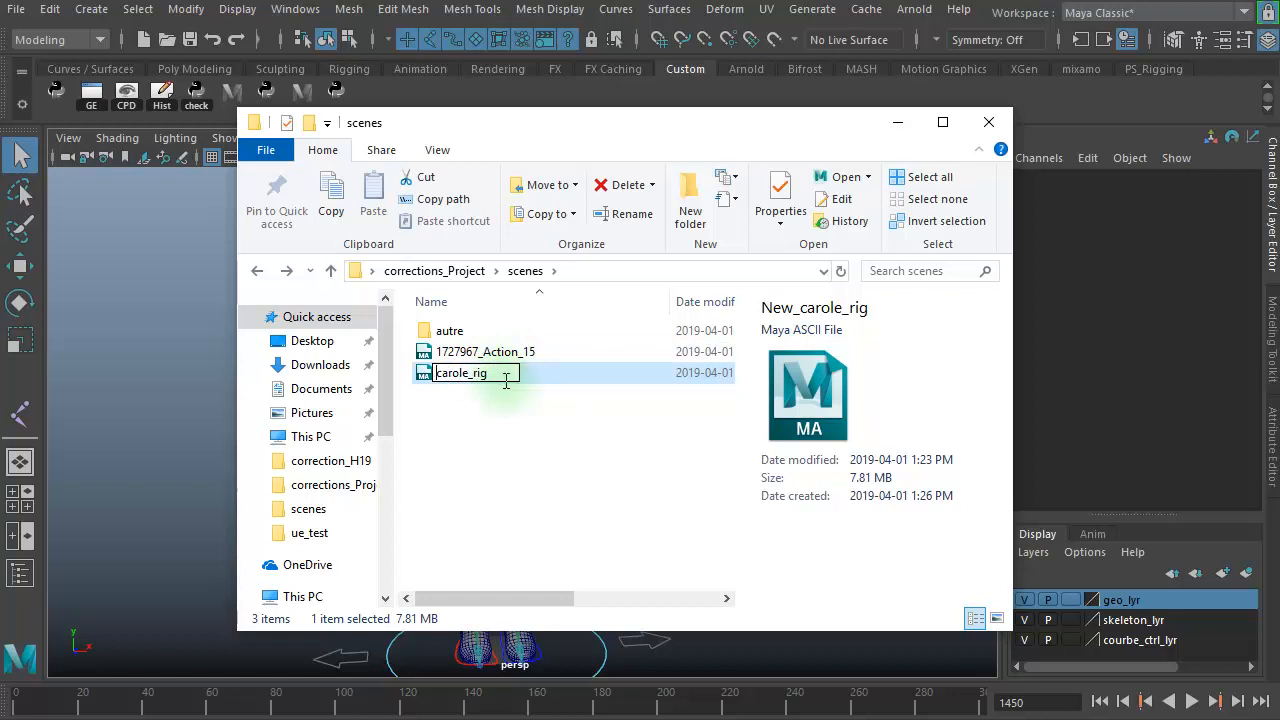
pyautogui.press('Return')
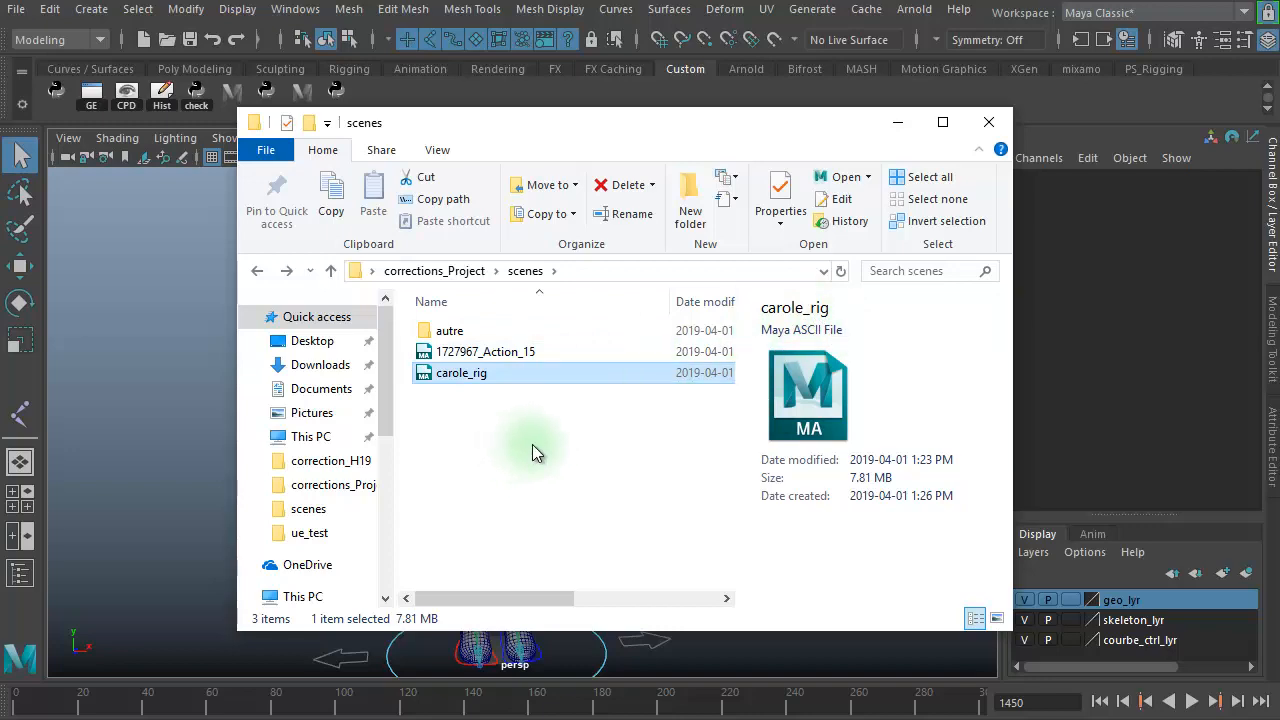
# Return to Maya, open the Action_15 animation scene without saving the current rig scene, and scrub the timeline to frame 6
pyautogui.moveTo(479, 131); pyautogui.dragTo(540, 142)
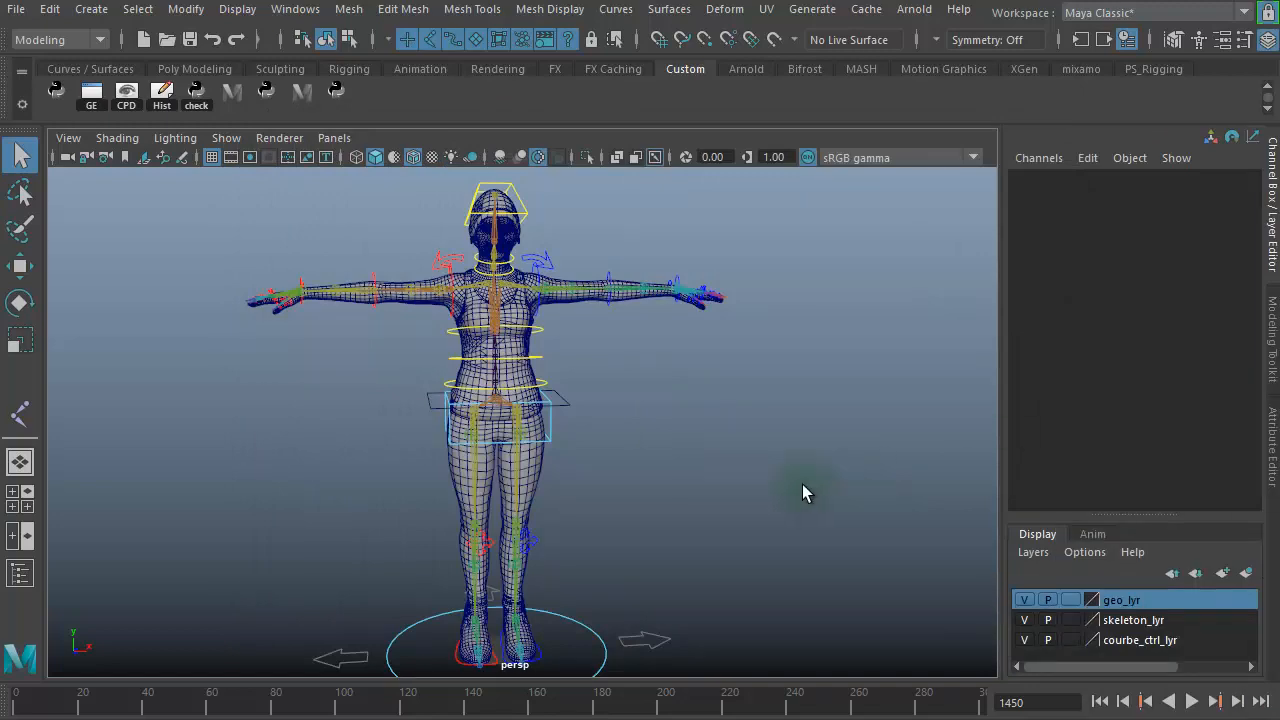
pyautogui.hotkey('ctrl', 'o')
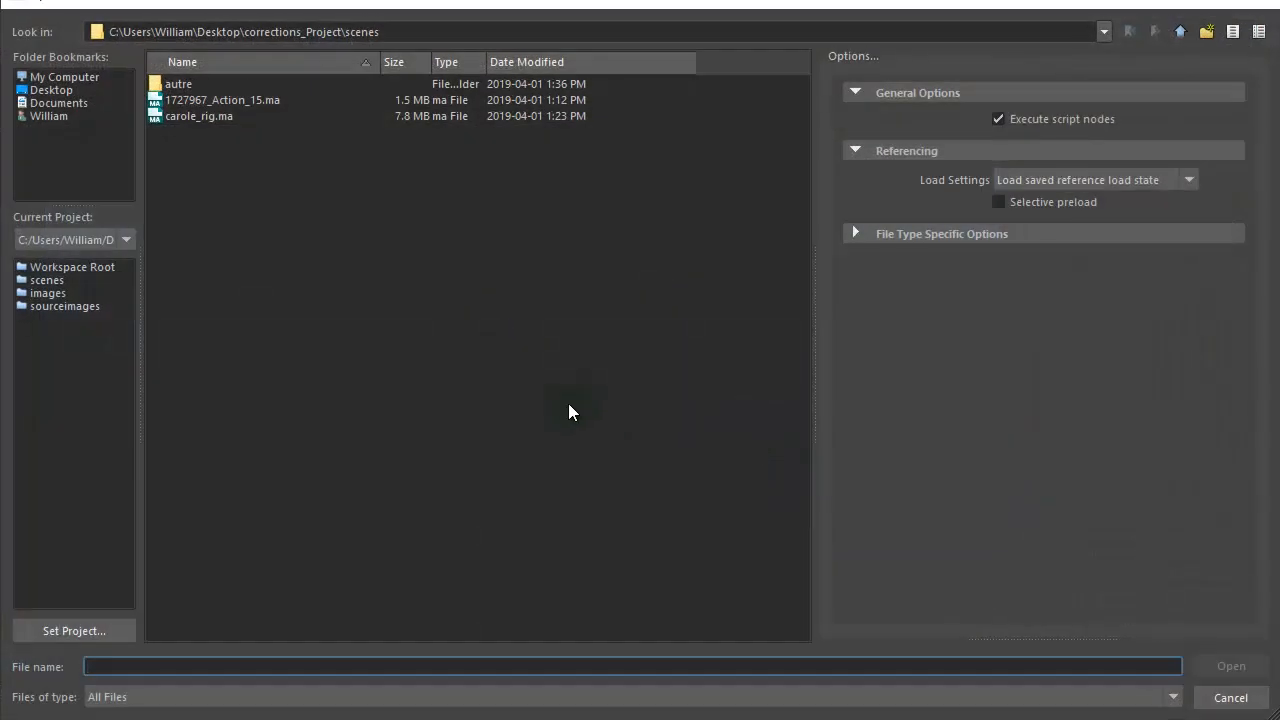
pyautogui.click(246, 101)
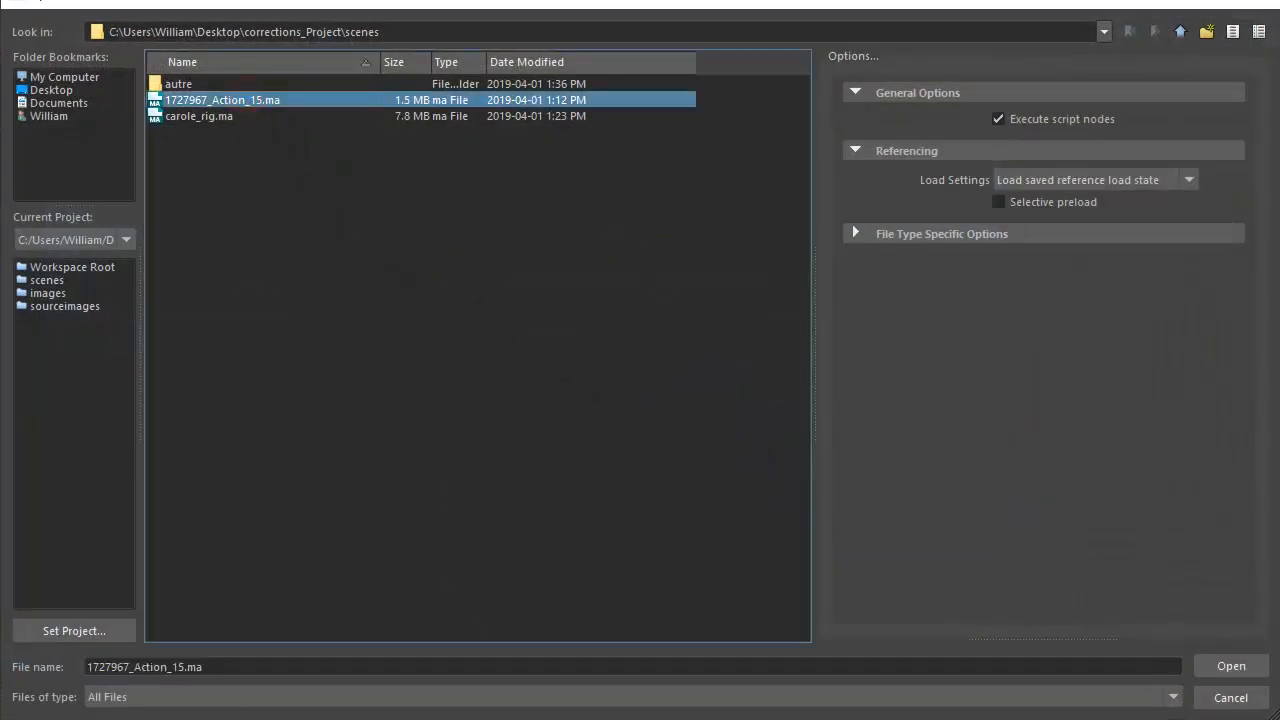
pyautogui.click(1226, 666)
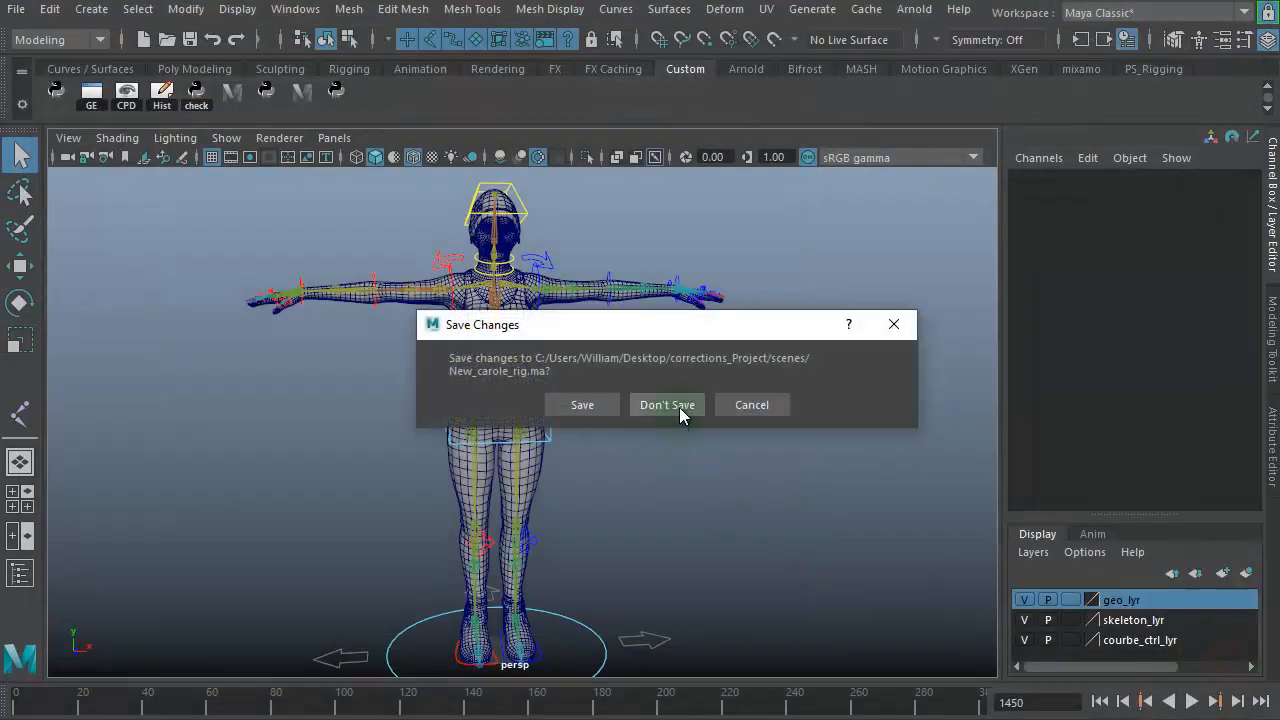
pyautogui.click(679, 407)
pyautogui.click(637, 411)
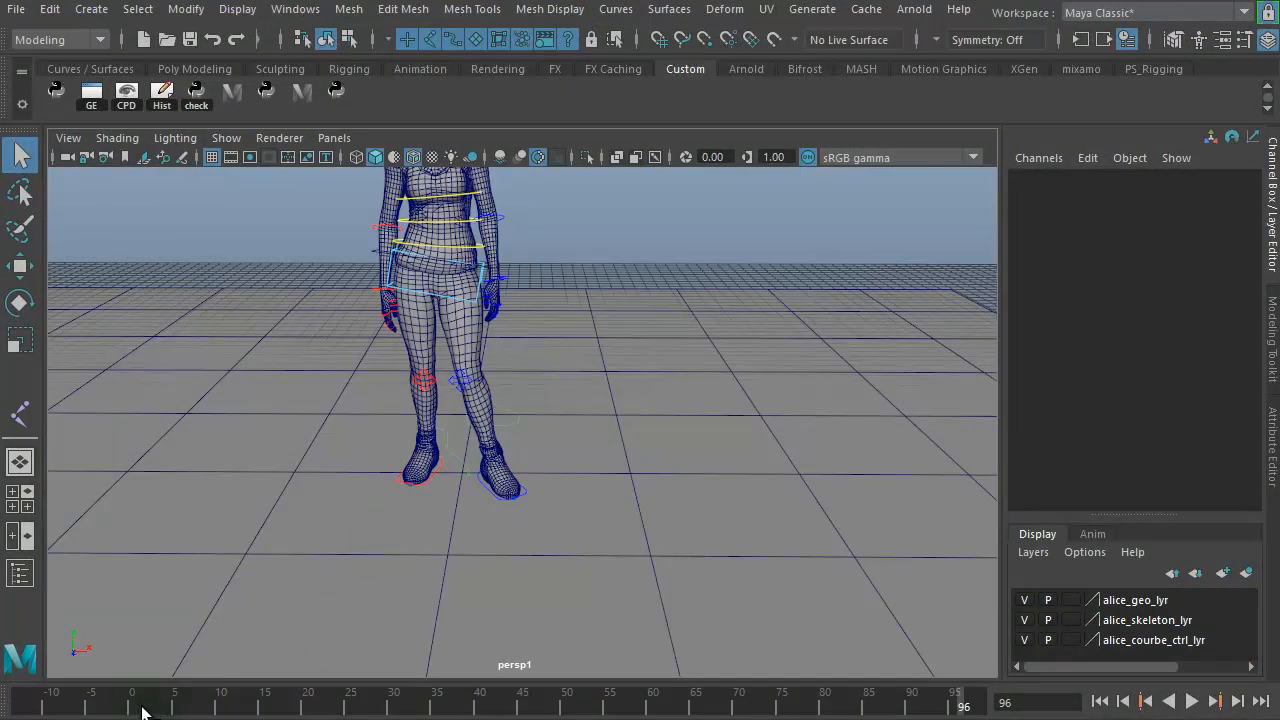
pyautogui.moveTo(142, 712)
pyautogui.mouseDown()
pyautogui.moveTo(126, 708)
pyautogui.moveTo(745, 708)
pyautogui.moveTo(220, 676)
pyautogui.moveTo(183, 690)
pyautogui.mouseUp()
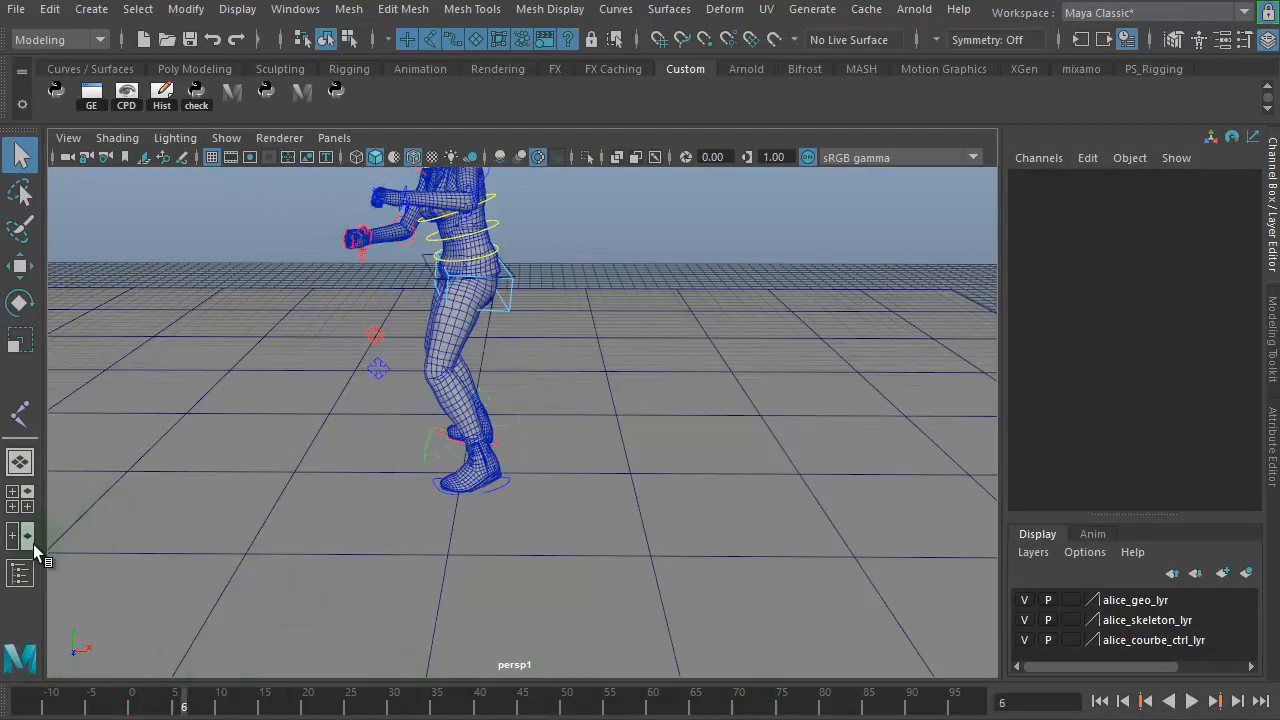
# Open the Outliner and expand the alice_lily_gr hierarchy through alice_main_character_ctrl down to the contents of alice_skeleton_gr
pyautogui.click(20, 574)
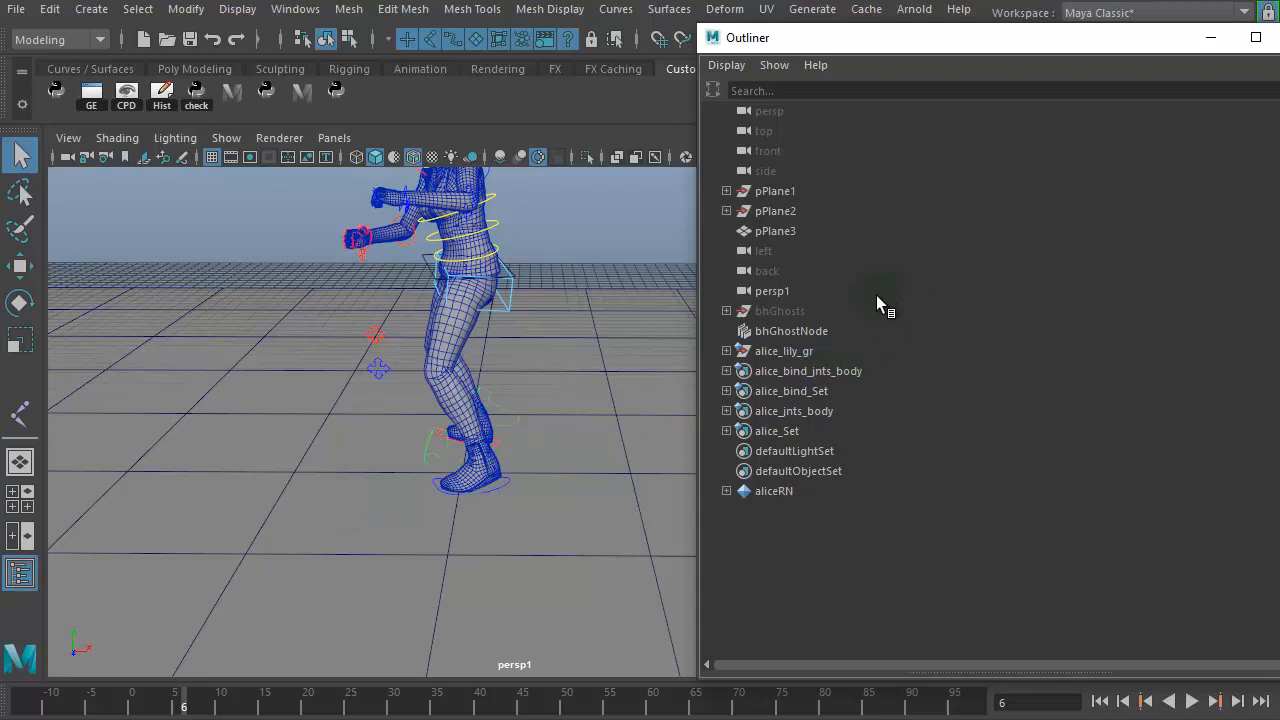
pyautogui.click(791, 353)
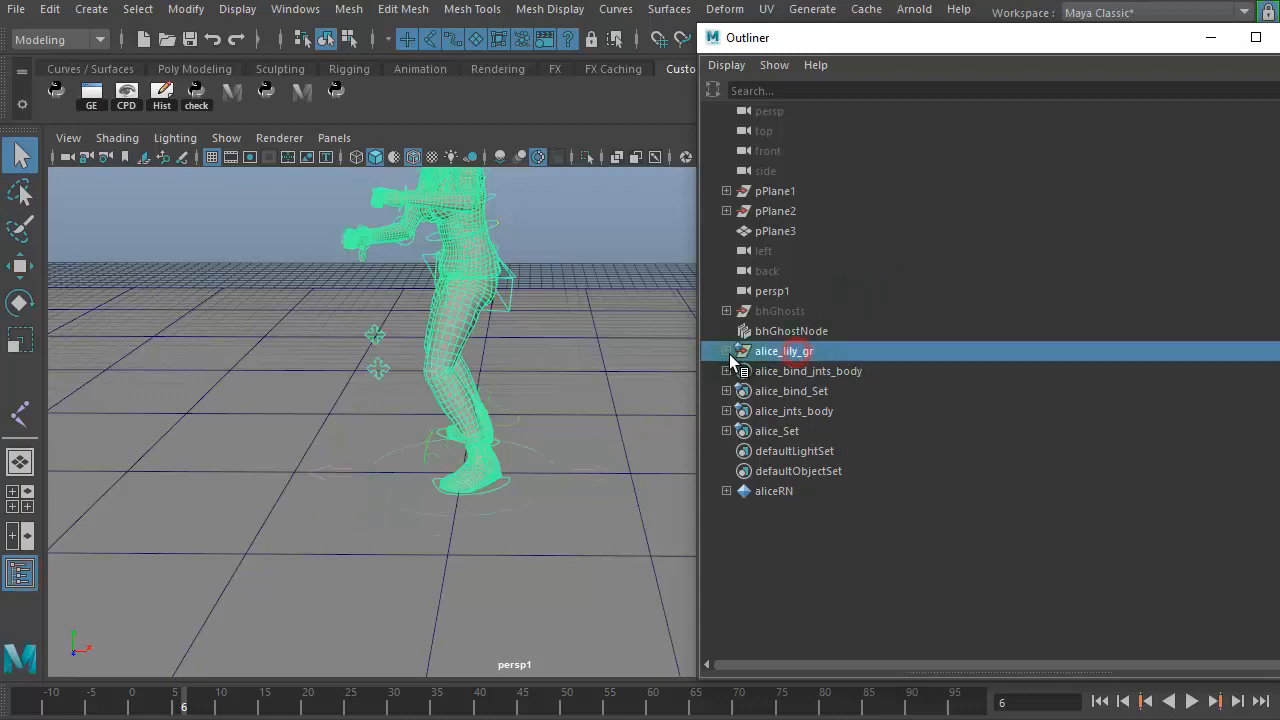
pyautogui.click(727, 351)
pyautogui.click(847, 373)
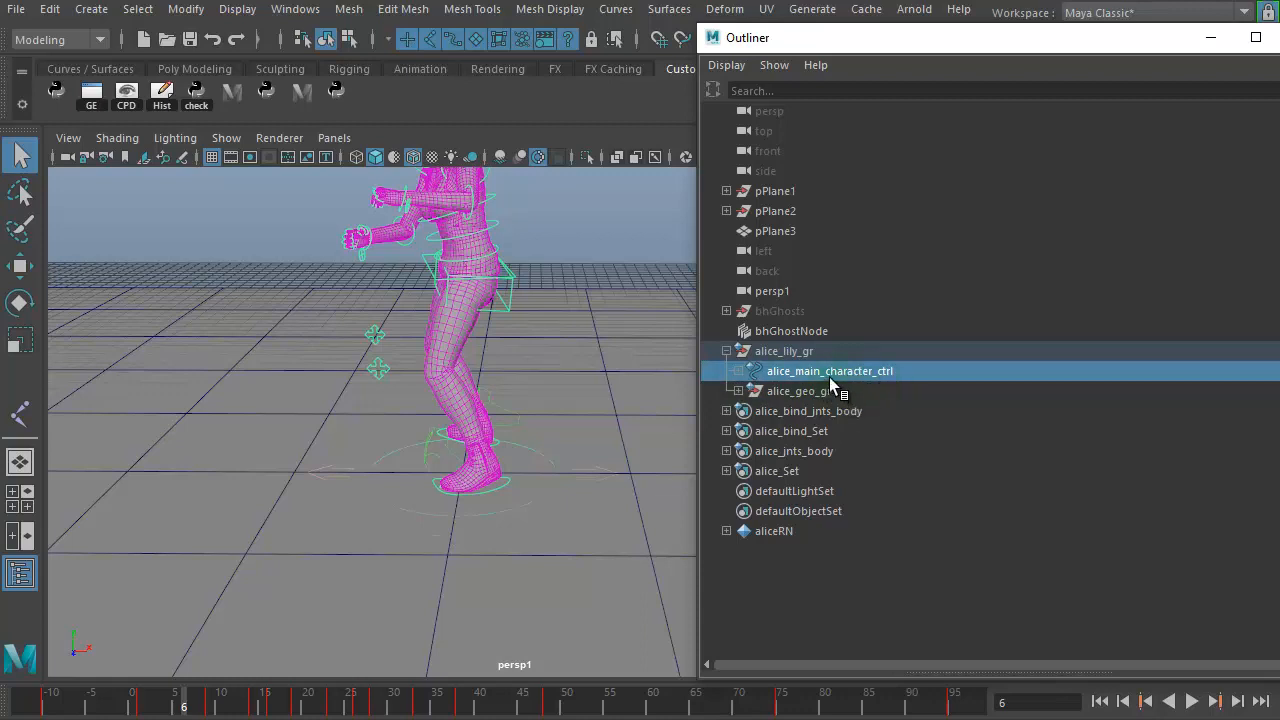
pyautogui.click(738, 371)
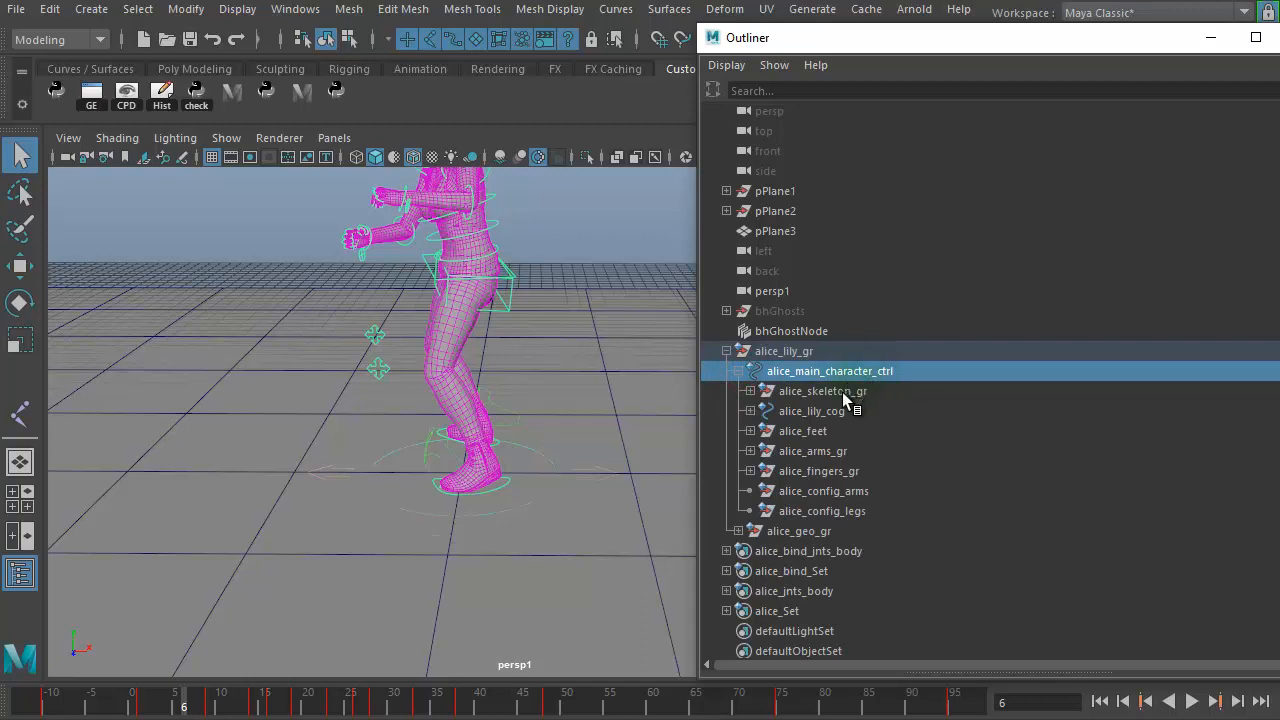
pyautogui.click(845, 392)
pyautogui.click(755, 393)
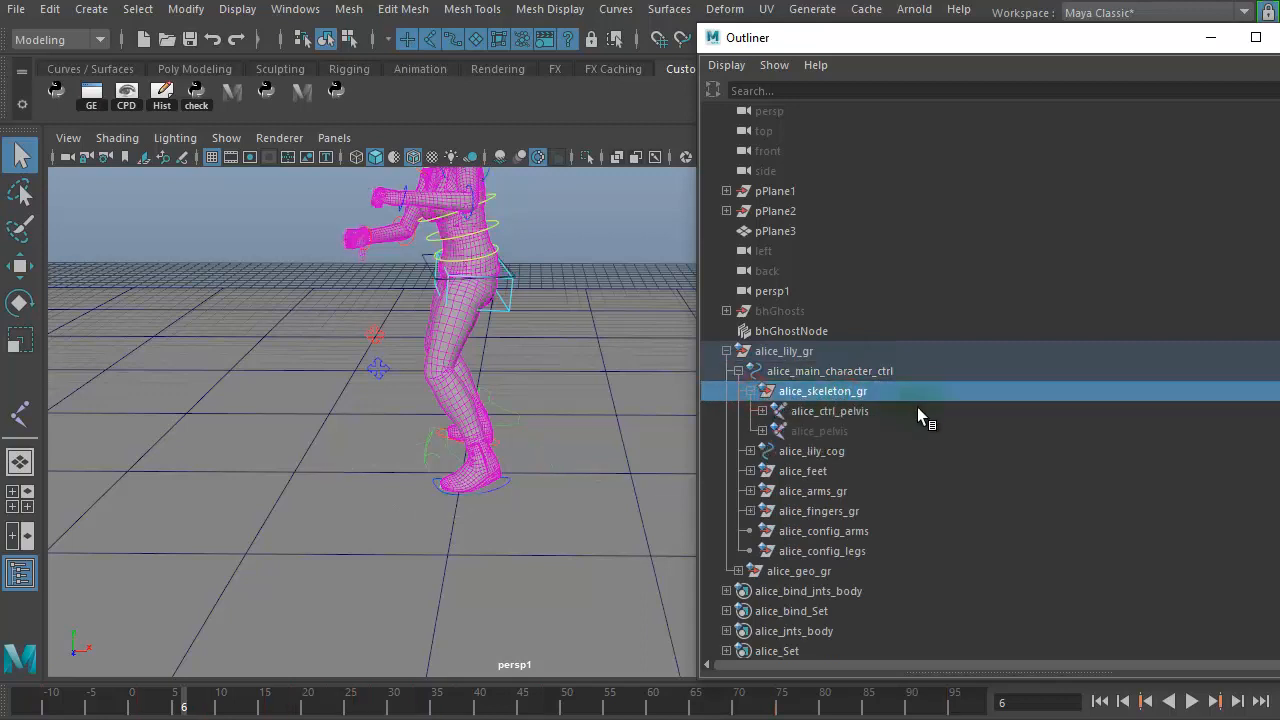
# Check the alice_ctrl_pelvis and alice_pelvis joints, and expand alice_pelvis to list its child joints and constraints
pyautogui.click(870, 416)
pyautogui.click(826, 435)
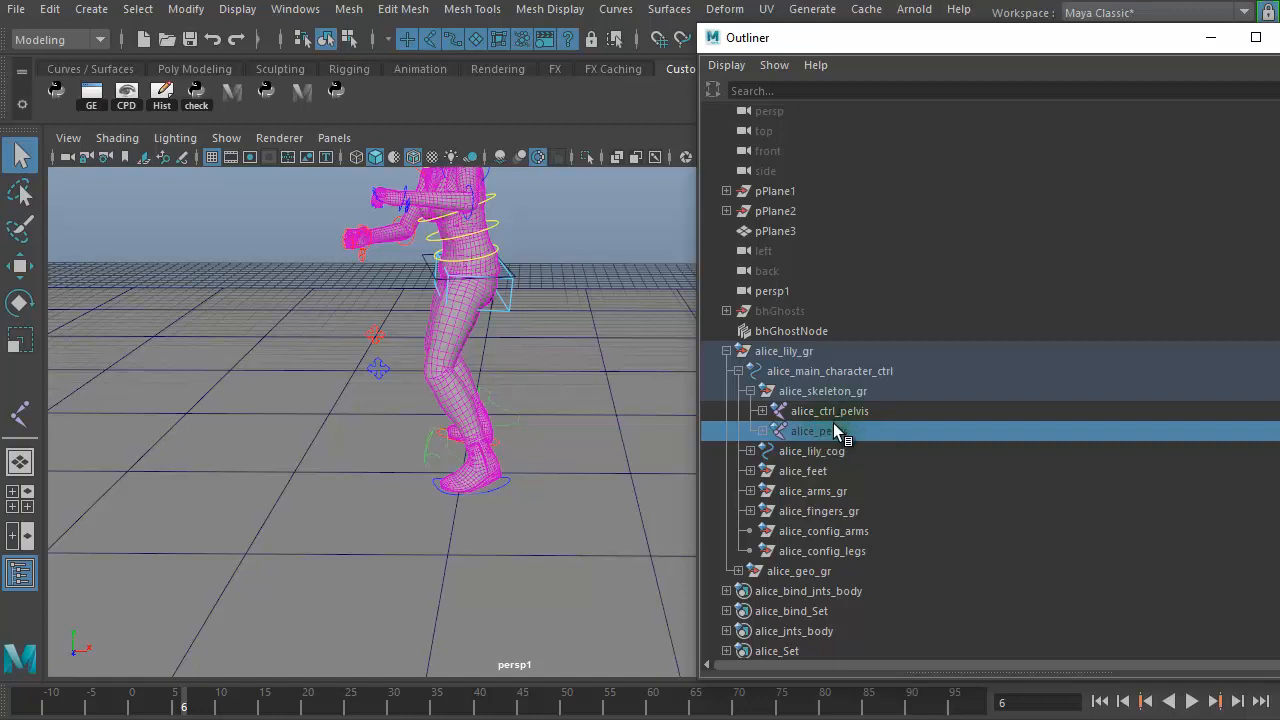
pyautogui.click(763, 432)
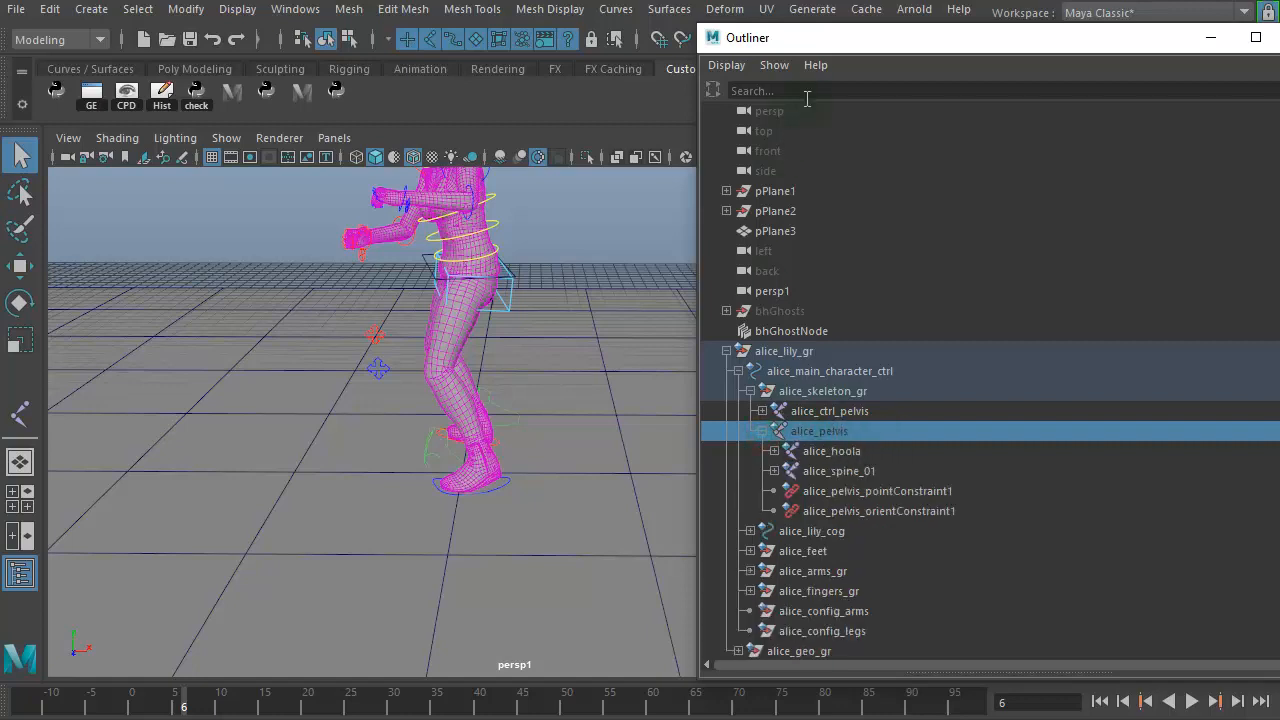
# Move the Outliner clear of the channel values and inspect the spine chain from alice_spine_01 through alice_spine_02 to alice_spine_03
pyautogui.moveTo(815, 48); pyautogui.dragTo(586, 9)
pyautogui.click(633, 434)
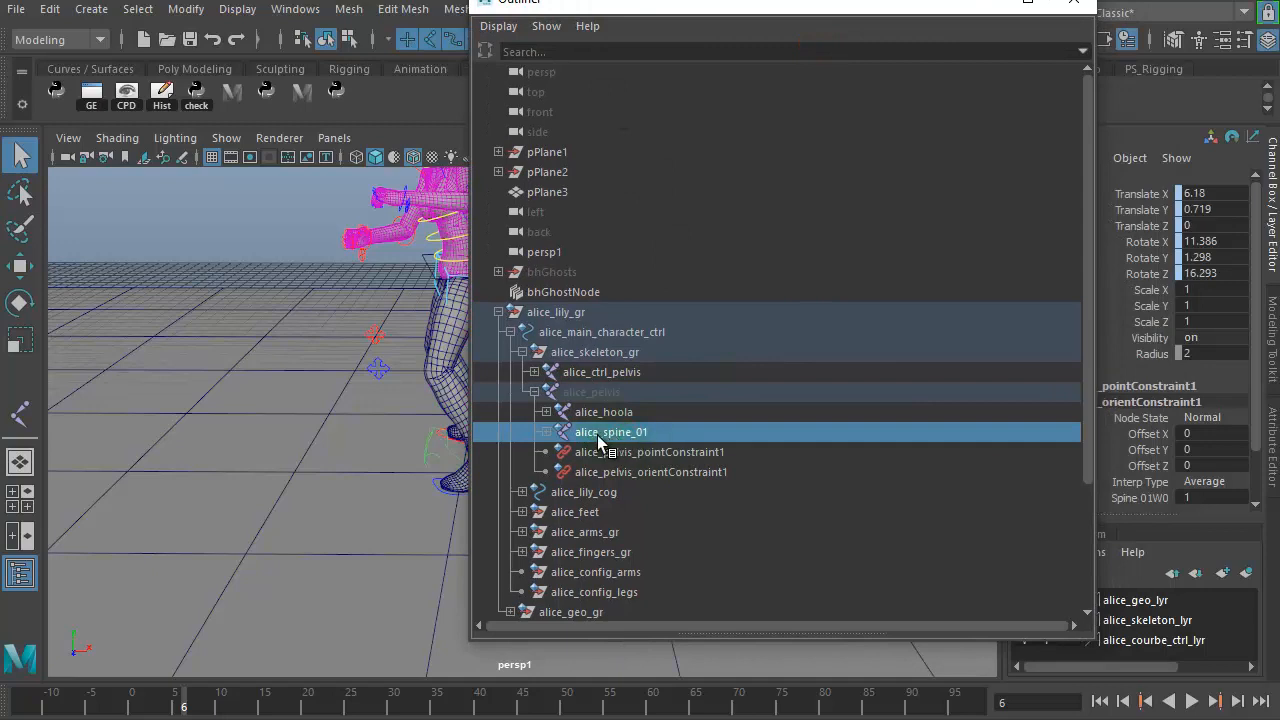
pyautogui.click(546, 432)
pyautogui.click(645, 452)
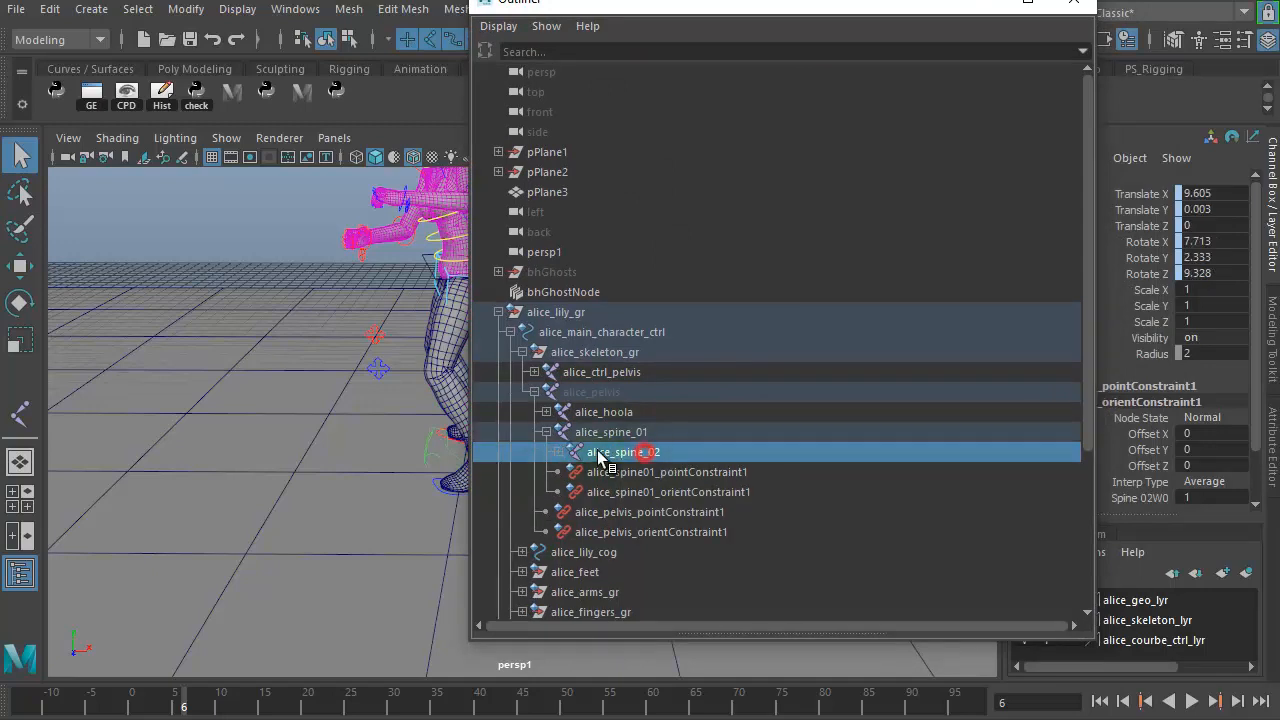
pyautogui.click(558, 452)
pyautogui.click(664, 474)
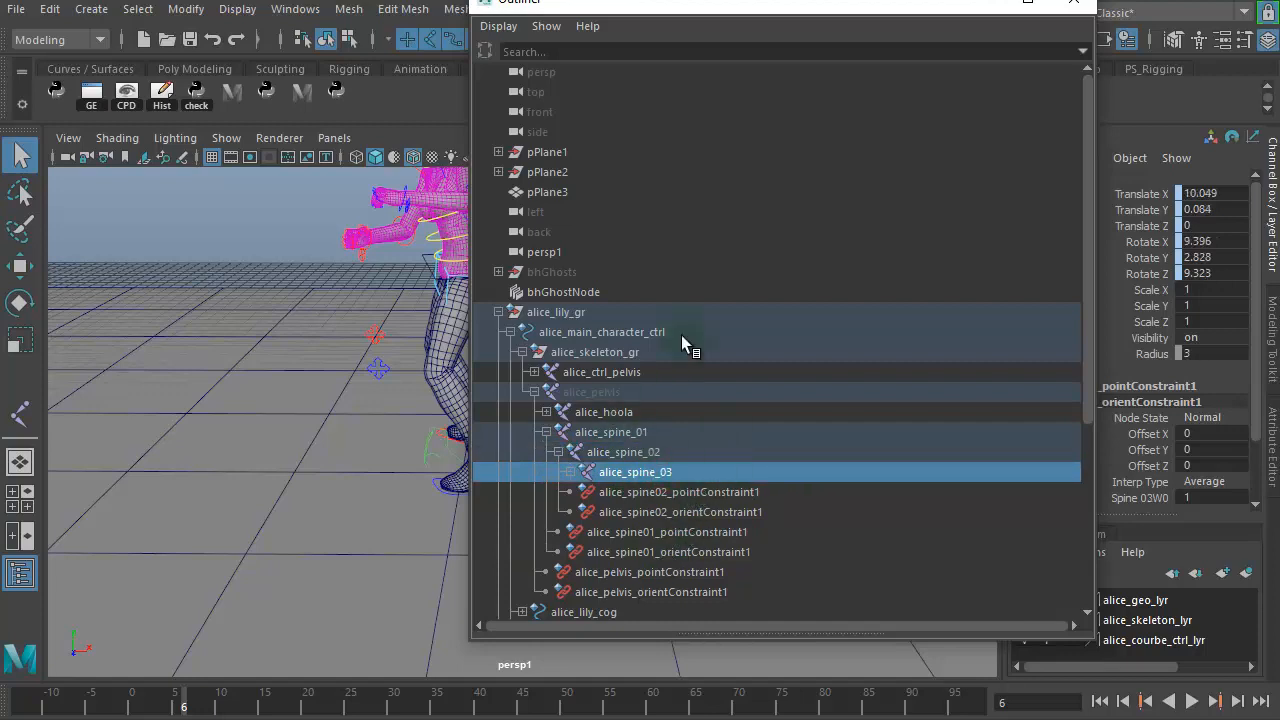
# Close the Outliner and view the whole character from the front in the perspective view
pyautogui.click(1073, 8)
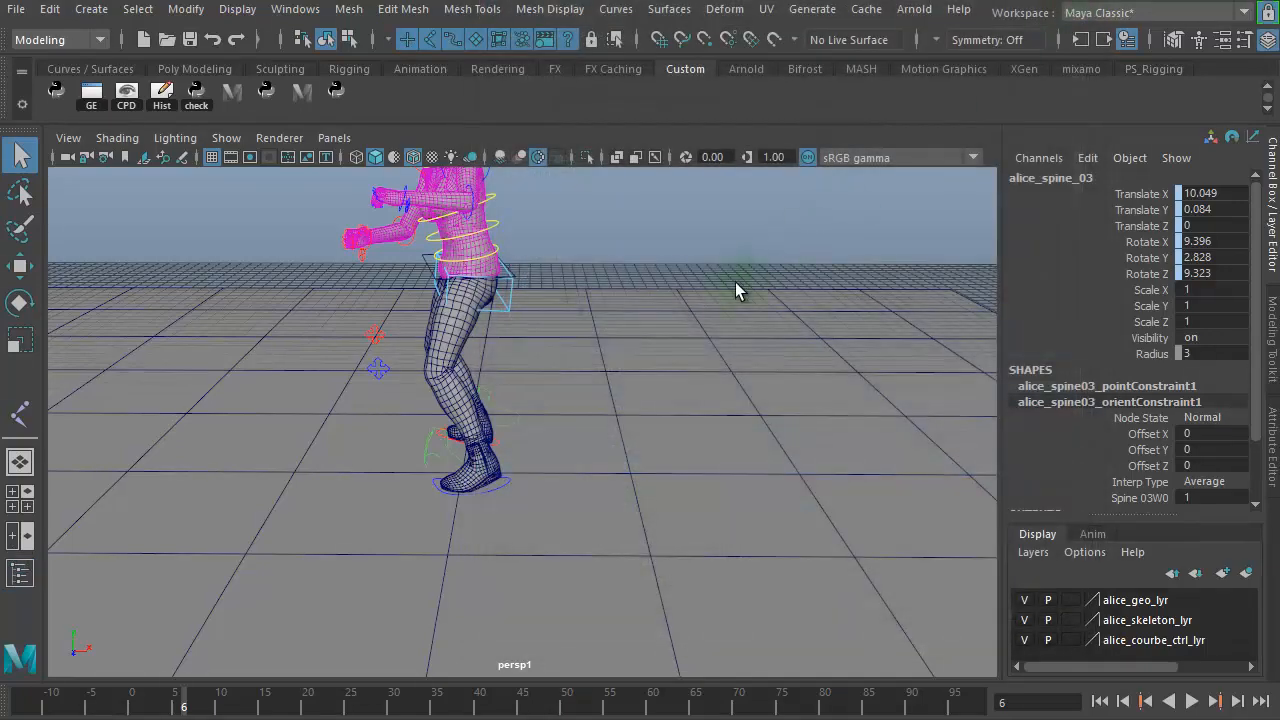
pyautogui.keyDown('alt'); pyautogui.moveTo(737, 379); pyautogui.dragTo(622, 434); pyautogui.keyUp('alt')
pyautogui.keyDown('alt'); pyautogui.moveTo(622, 434); pyautogui.dragTo(793, 432, button='right'); pyautogui.keyUp('alt')
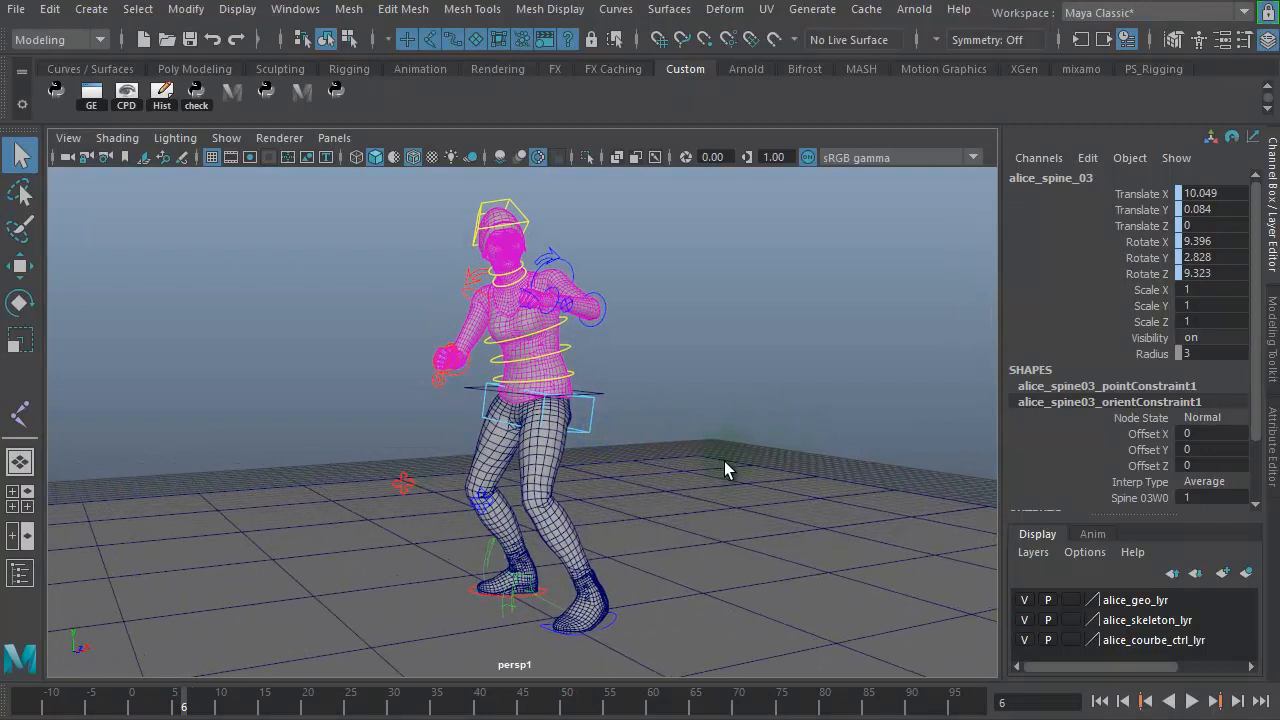